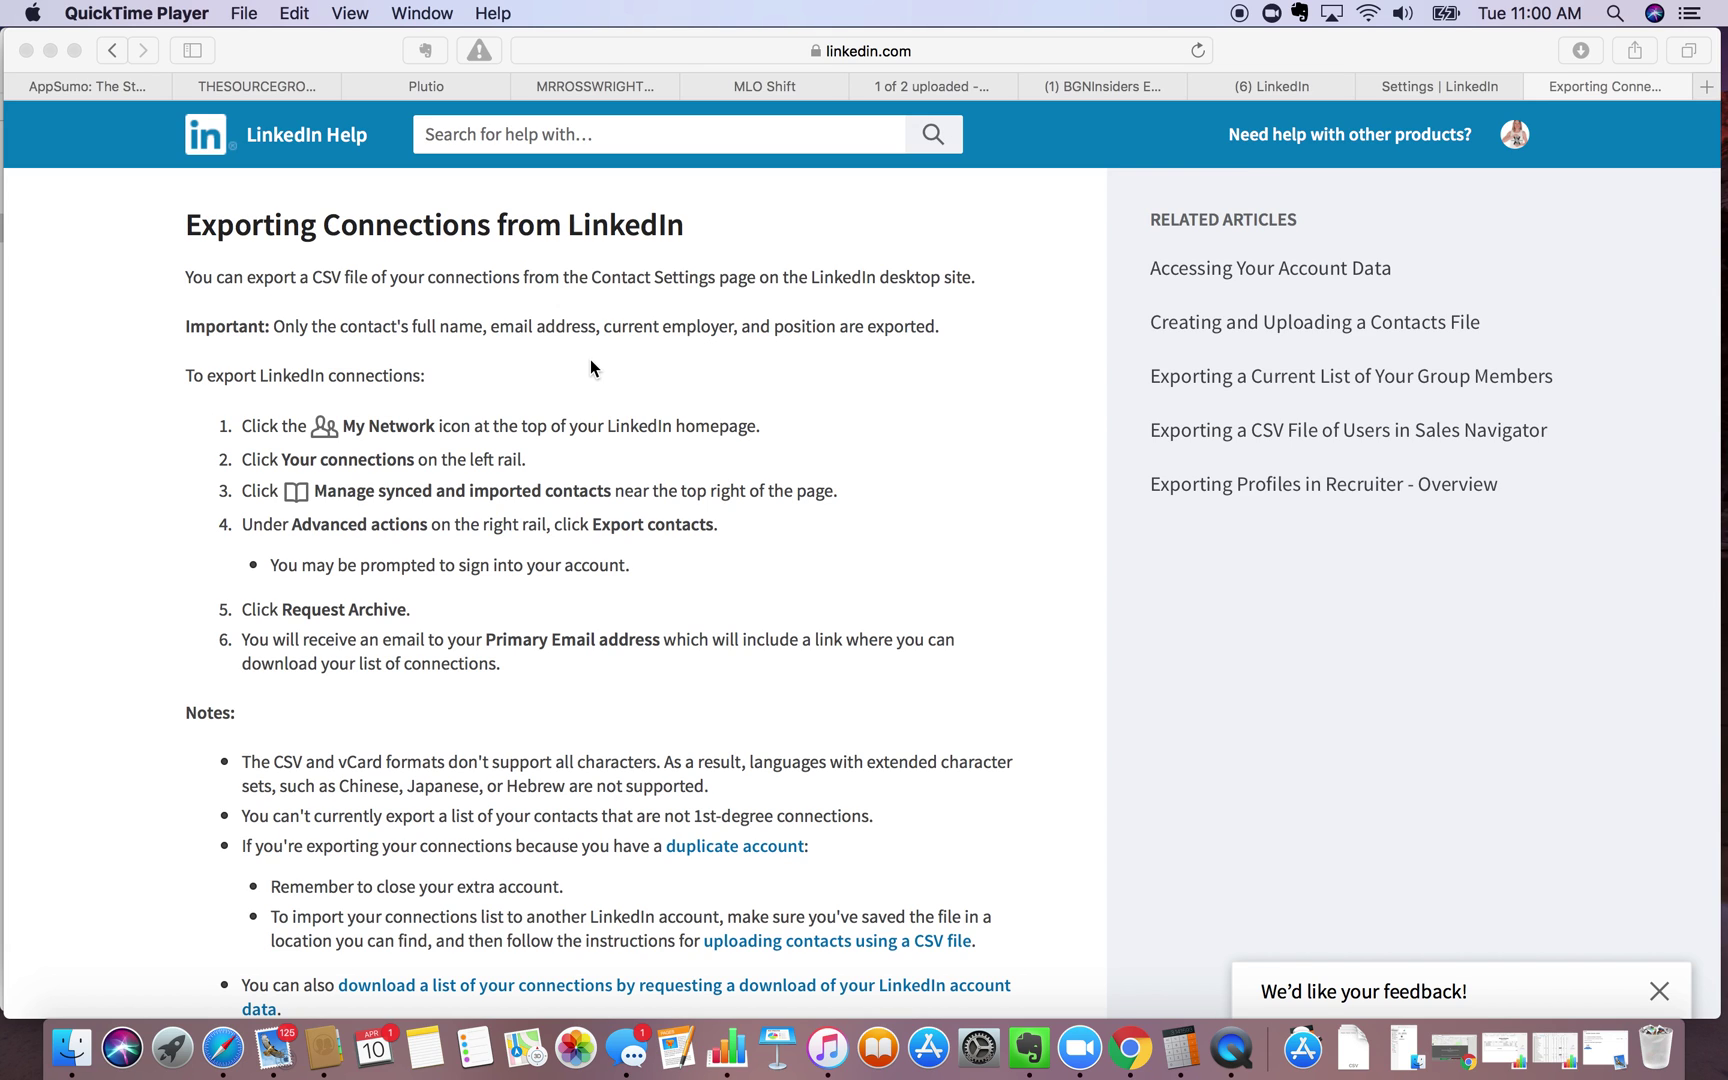
# Step: Switch from the Exporting Connections help article to the Settings | LinkedIn tab
pyautogui.click(1432, 80)
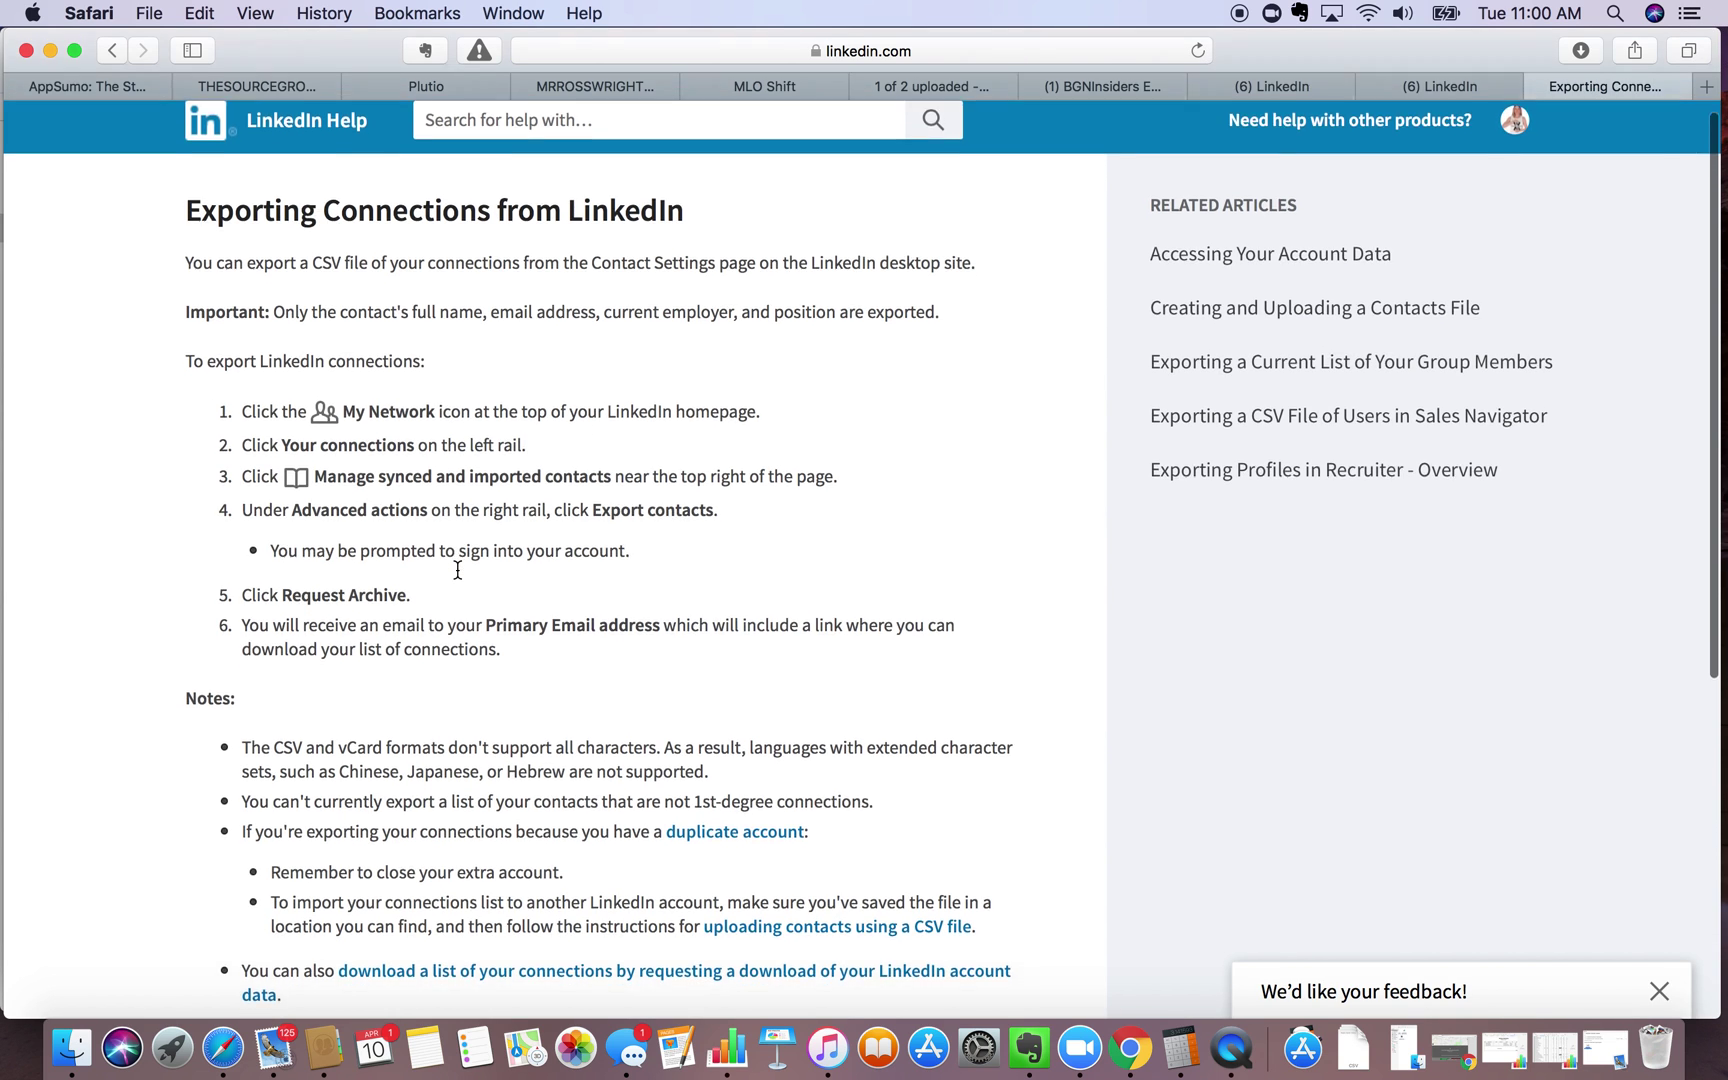
pyautogui.scroll(-3, 457, 570)
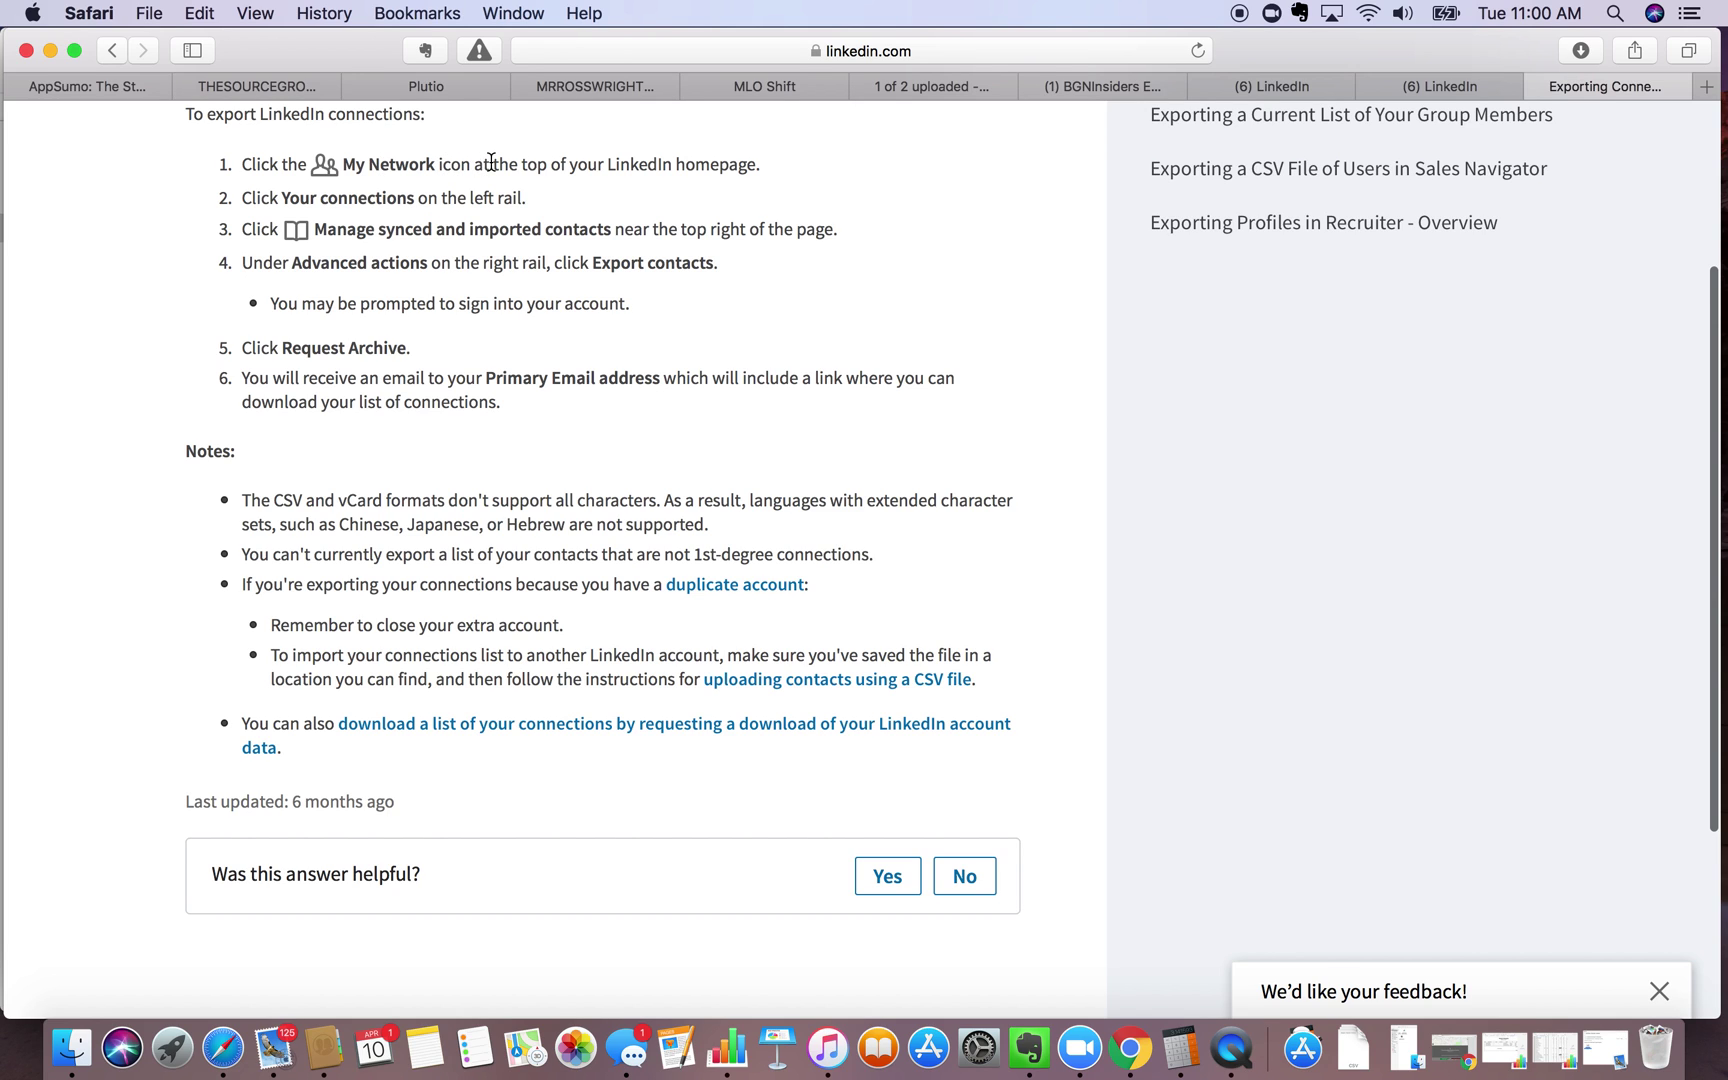
# Step: Switch to the LinkedIn home tab and go to My Network
pyautogui.click(1432, 89)
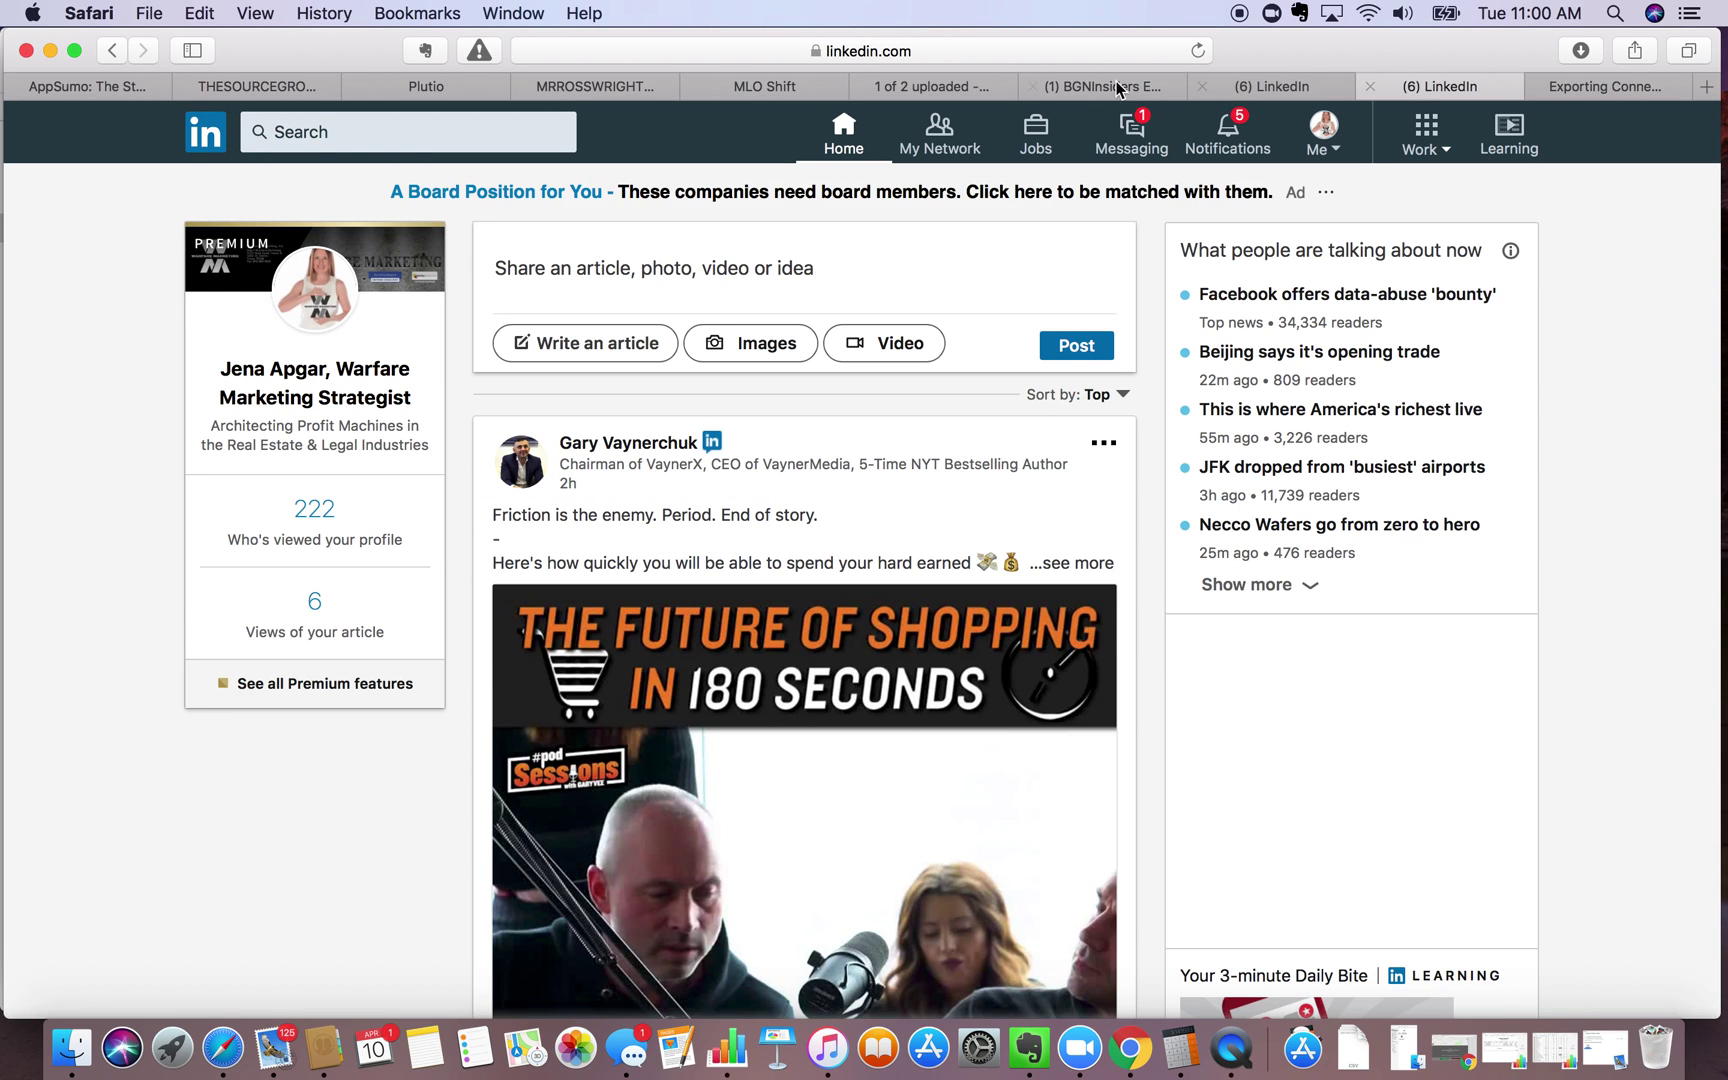
pyautogui.click(940, 135)
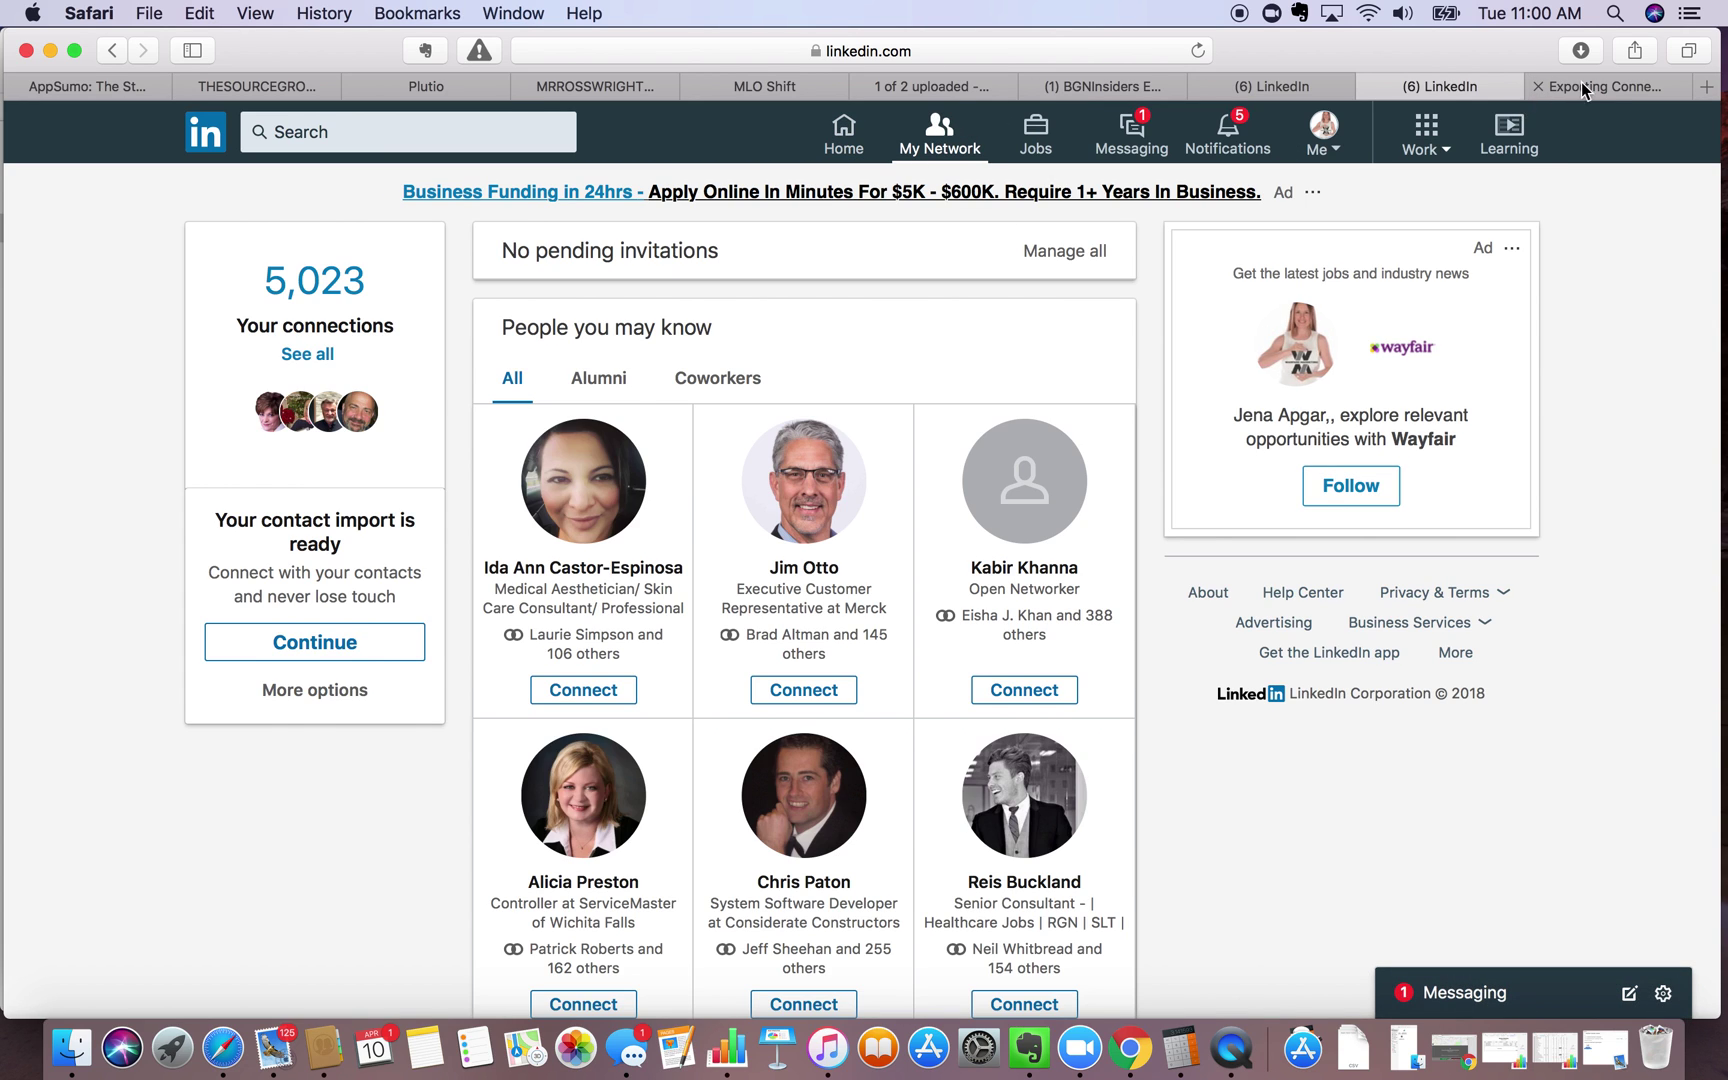
# Step: Check the help article, then open the full list of 5,023 connections
pyautogui.click(1602, 84)
pyautogui.scroll(-2, 397, 362)
pyautogui.scroll(-1, 397, 364)
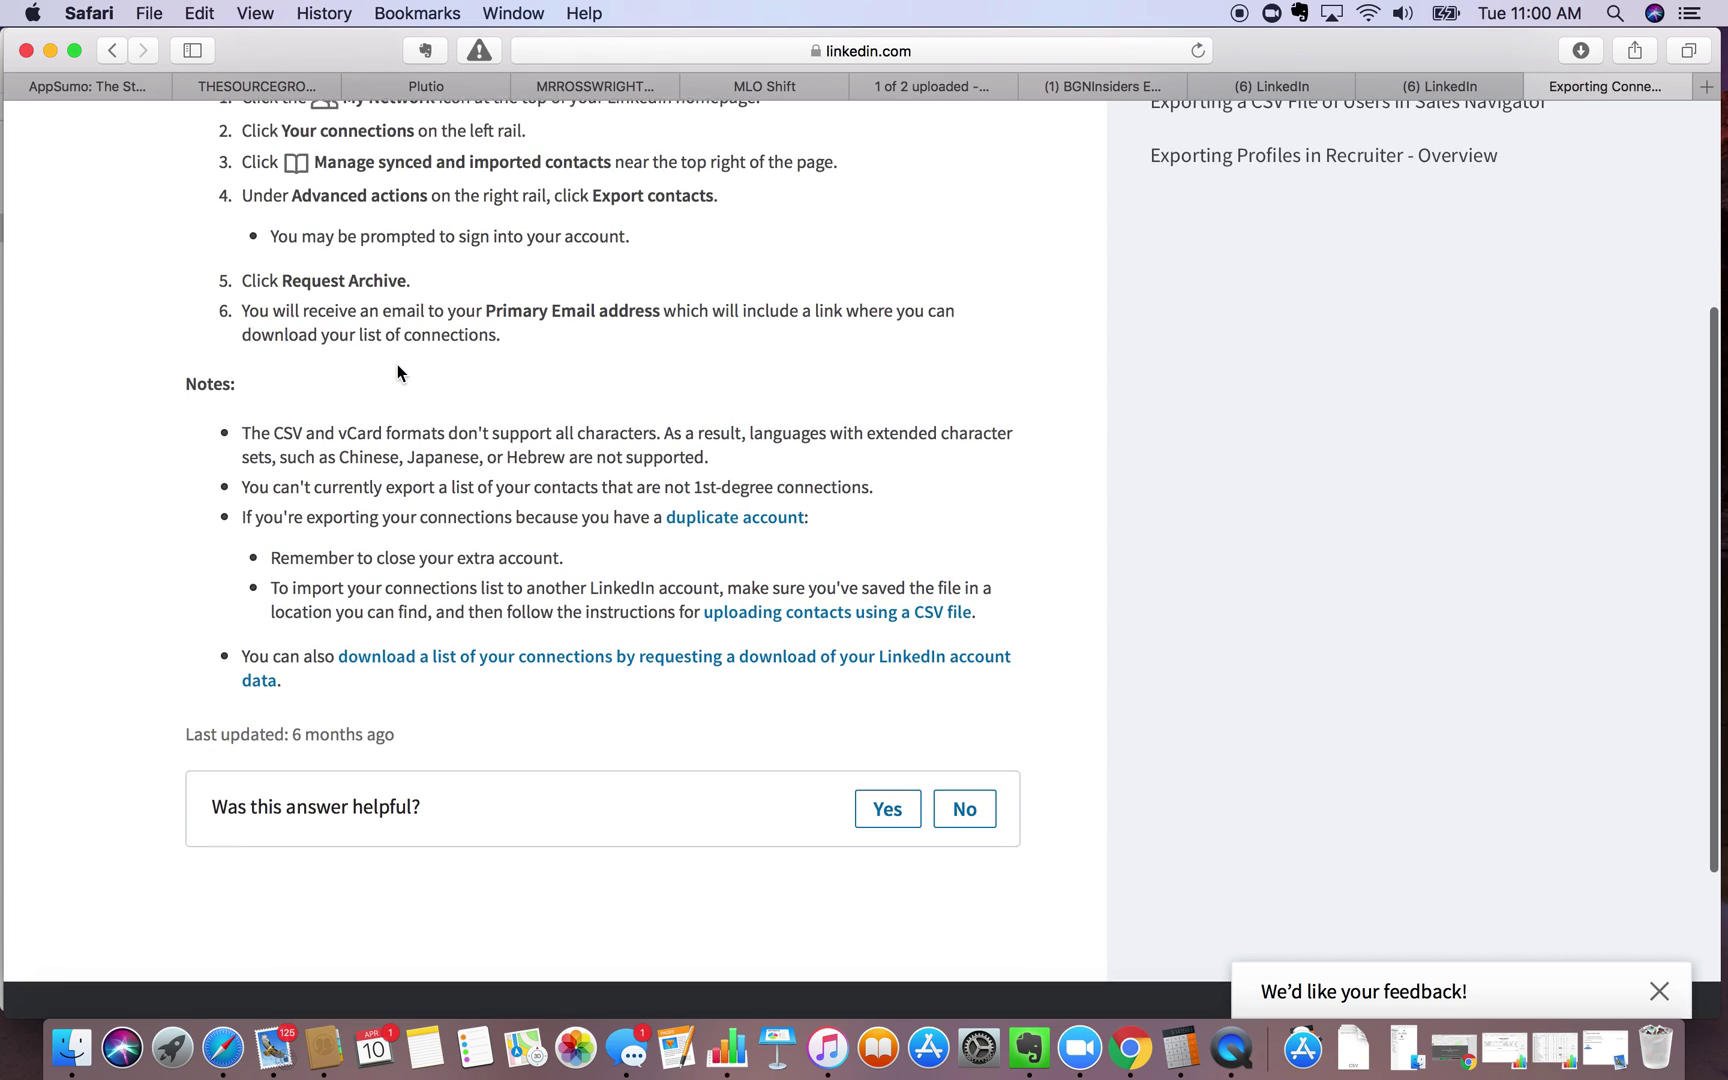
pyautogui.click(1432, 88)
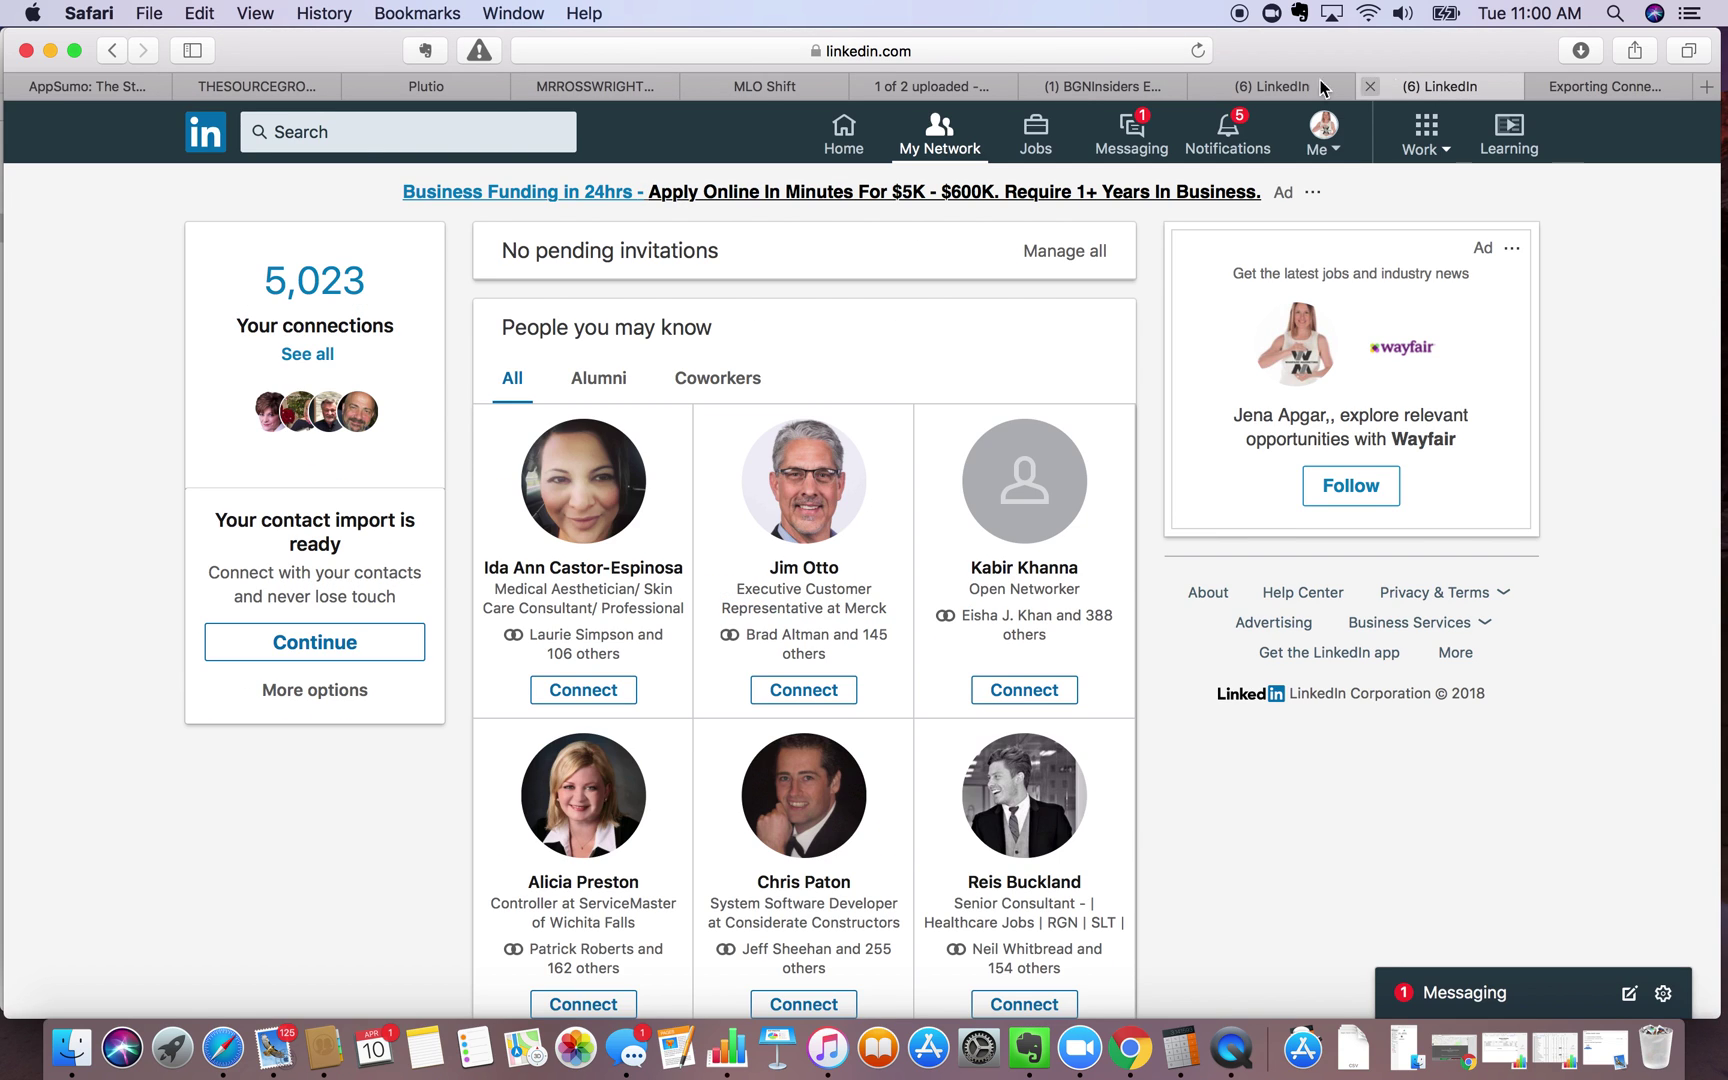
pyautogui.click(306, 355)
pyautogui.moveTo(1604, 85)
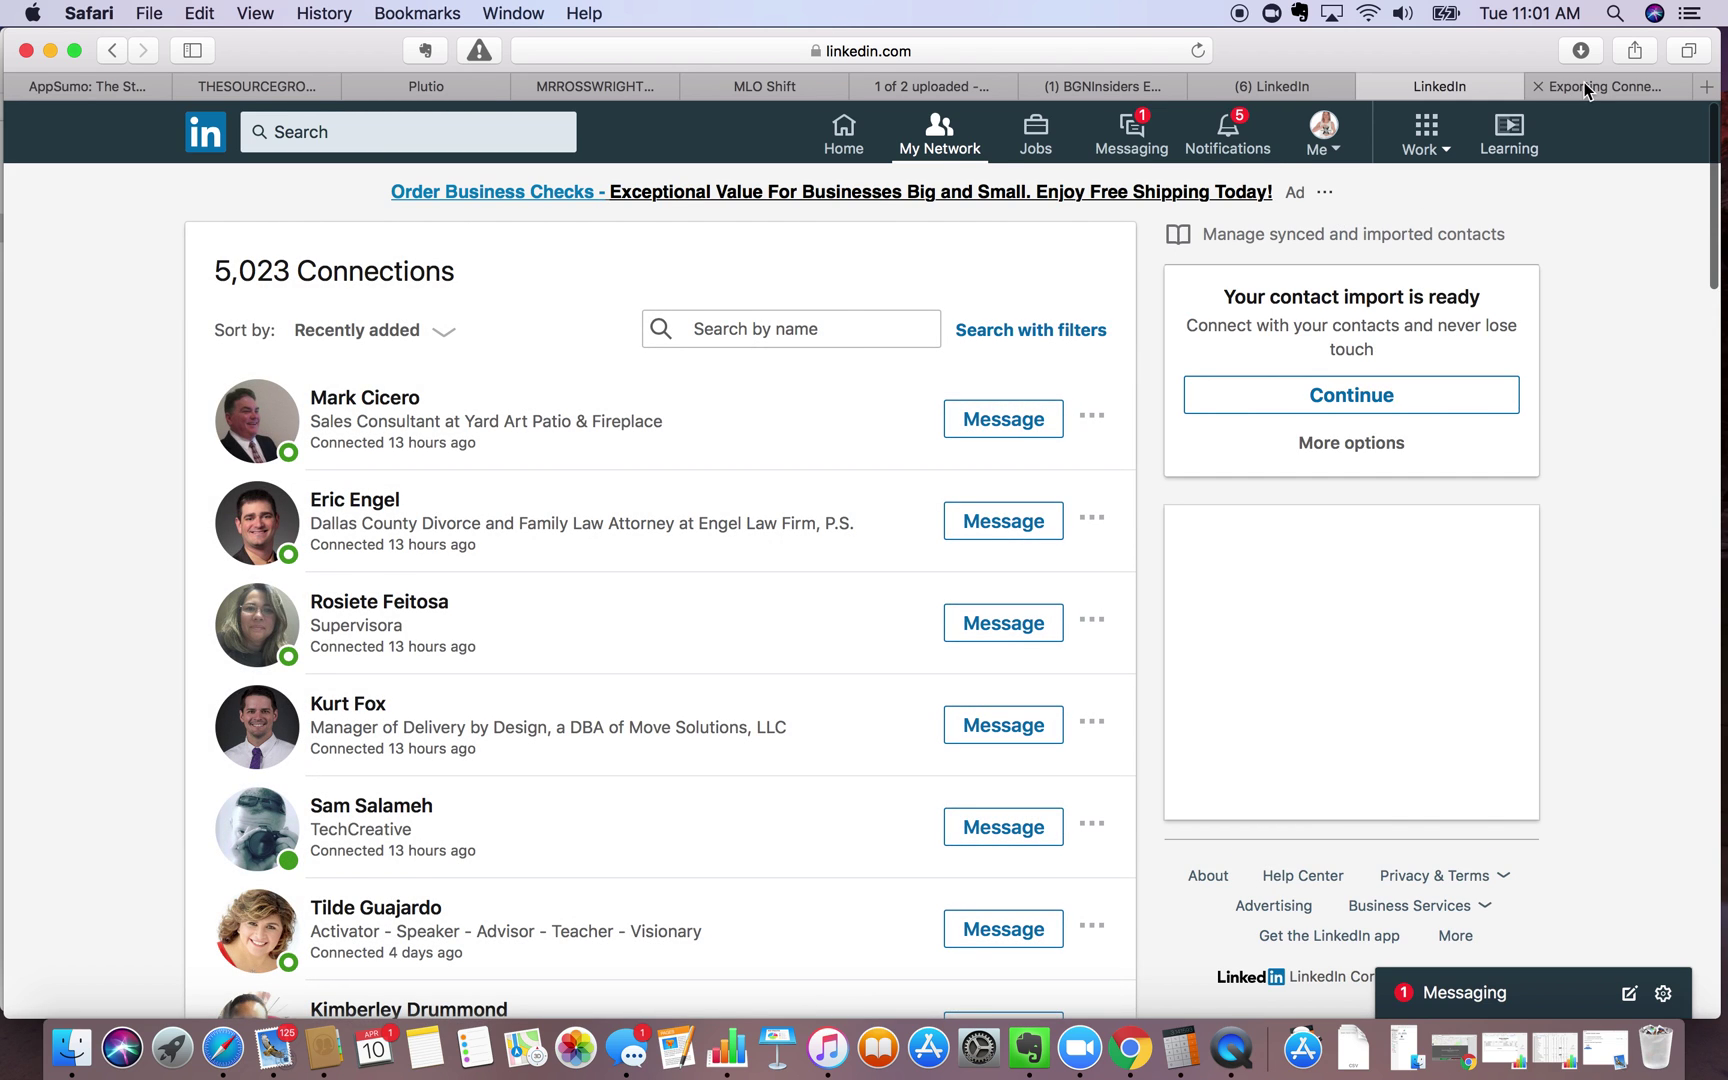
# Step: Review the help article's export steps and return to the 5,023 Connections list
pyautogui.click(1585, 88)
pyautogui.scroll(-1, 357, 226)
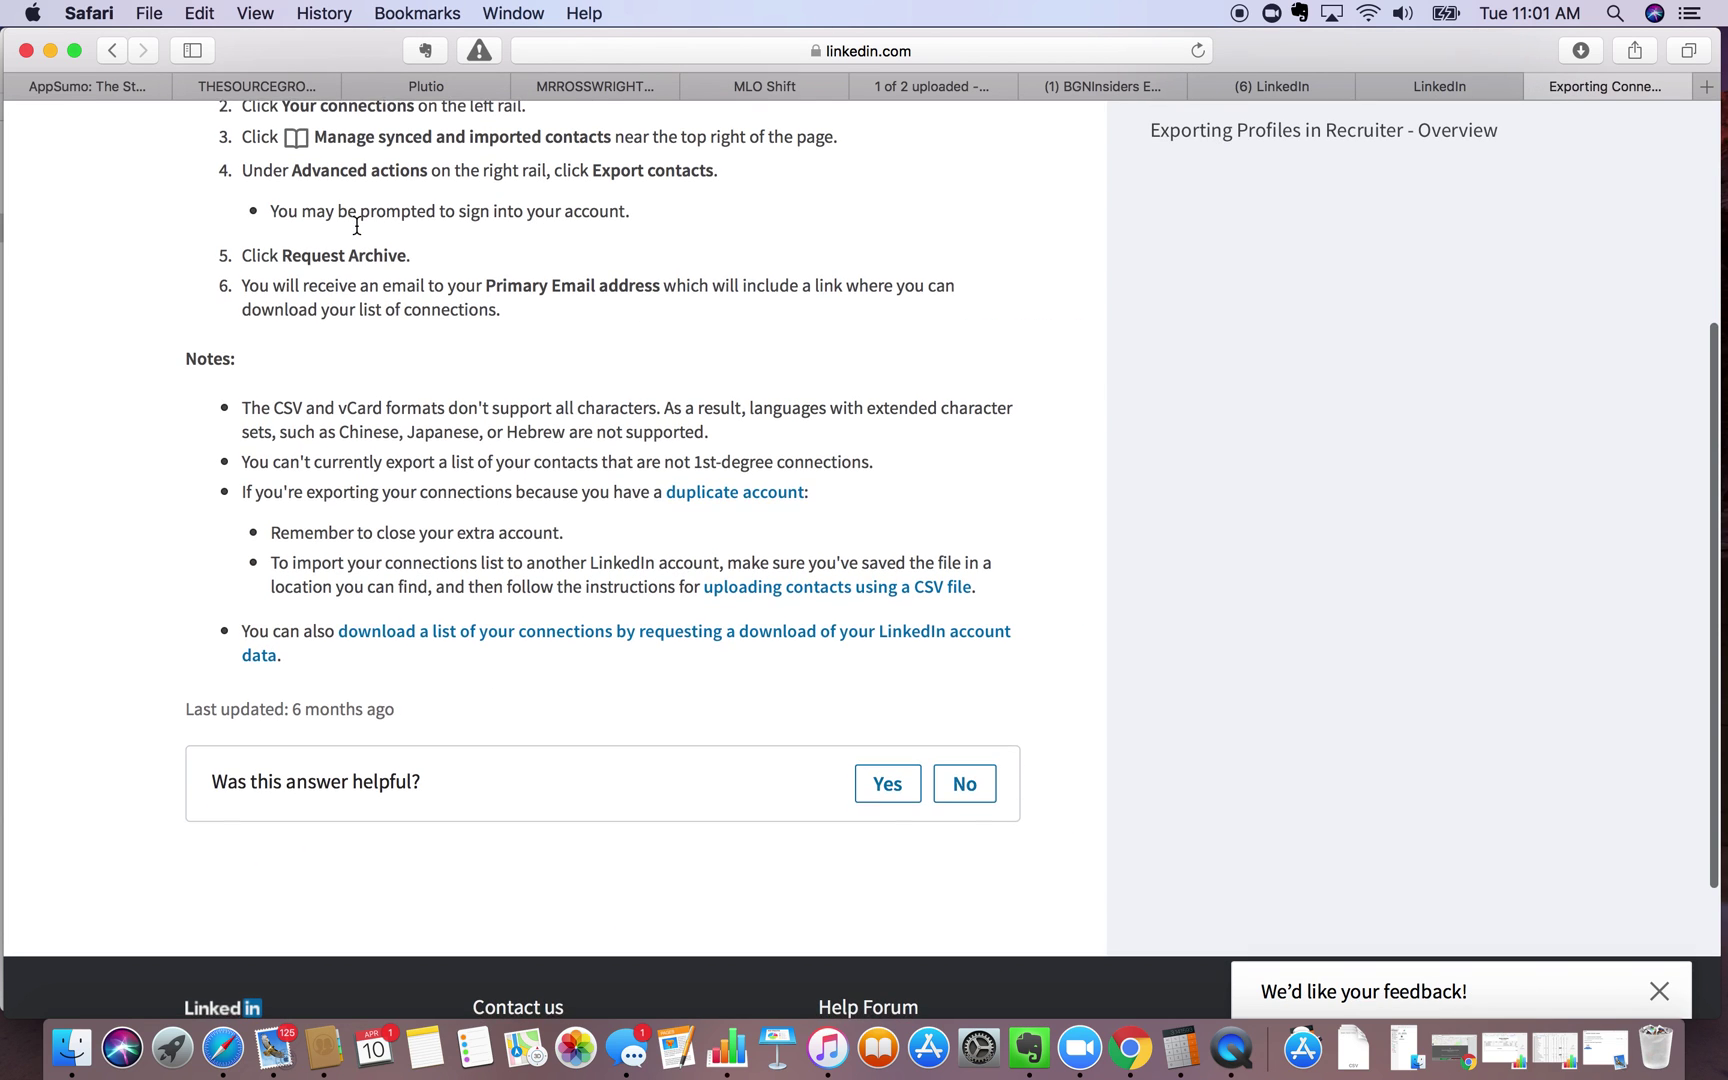
pyautogui.scroll(-1, 356, 225)
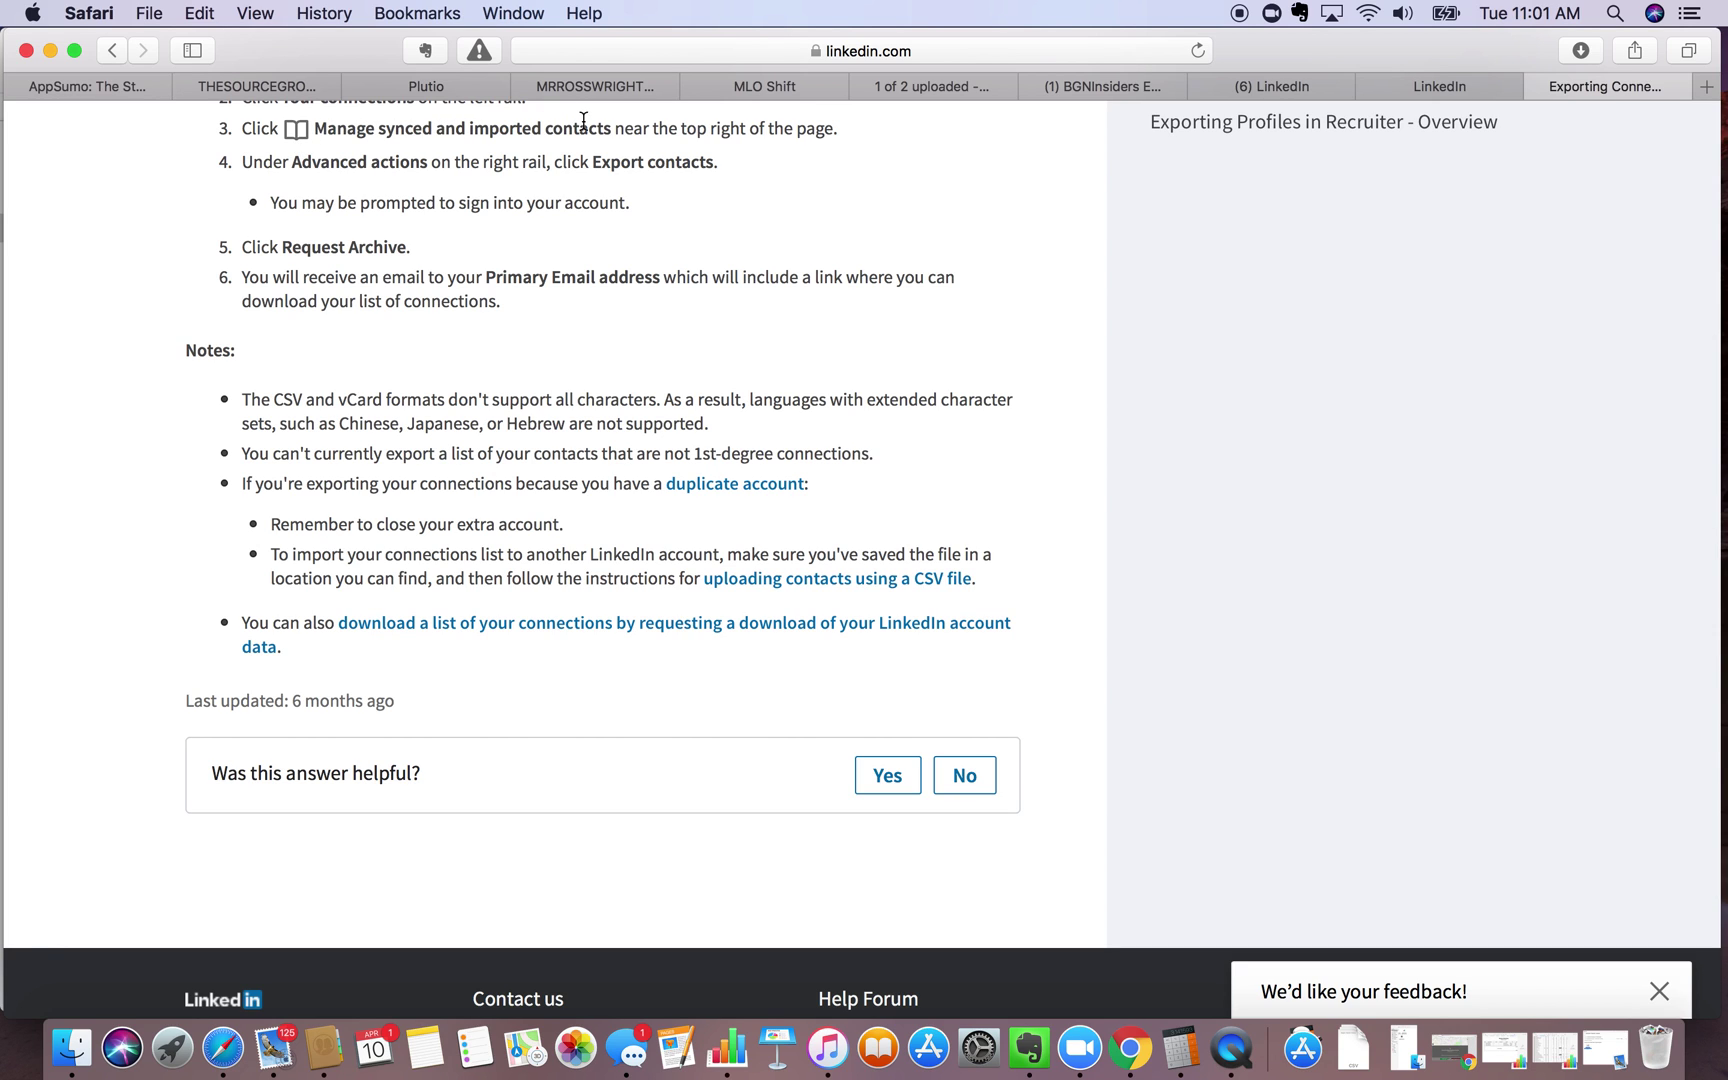
pyautogui.click(1447, 80)
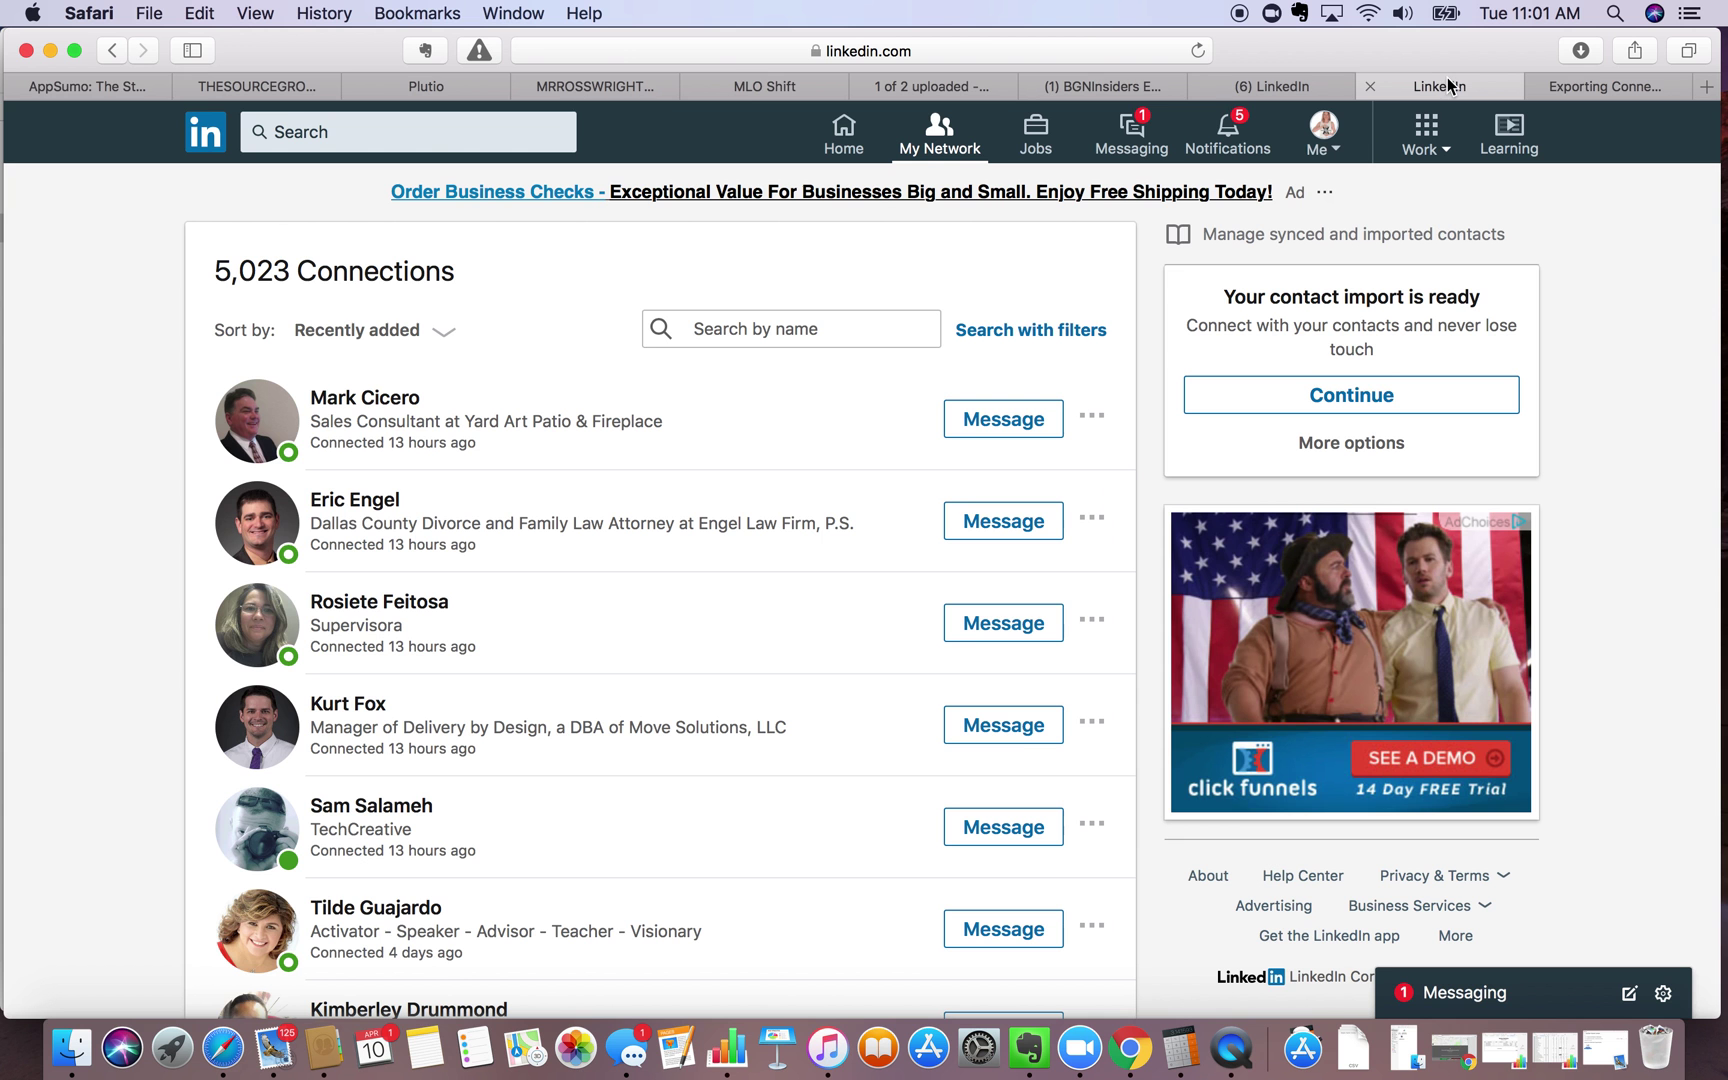
# Step: Open Manage synced and imported contacts, cross-checking the help article's next steps
pyautogui.click(1245, 238)
pyautogui.click(1594, 86)
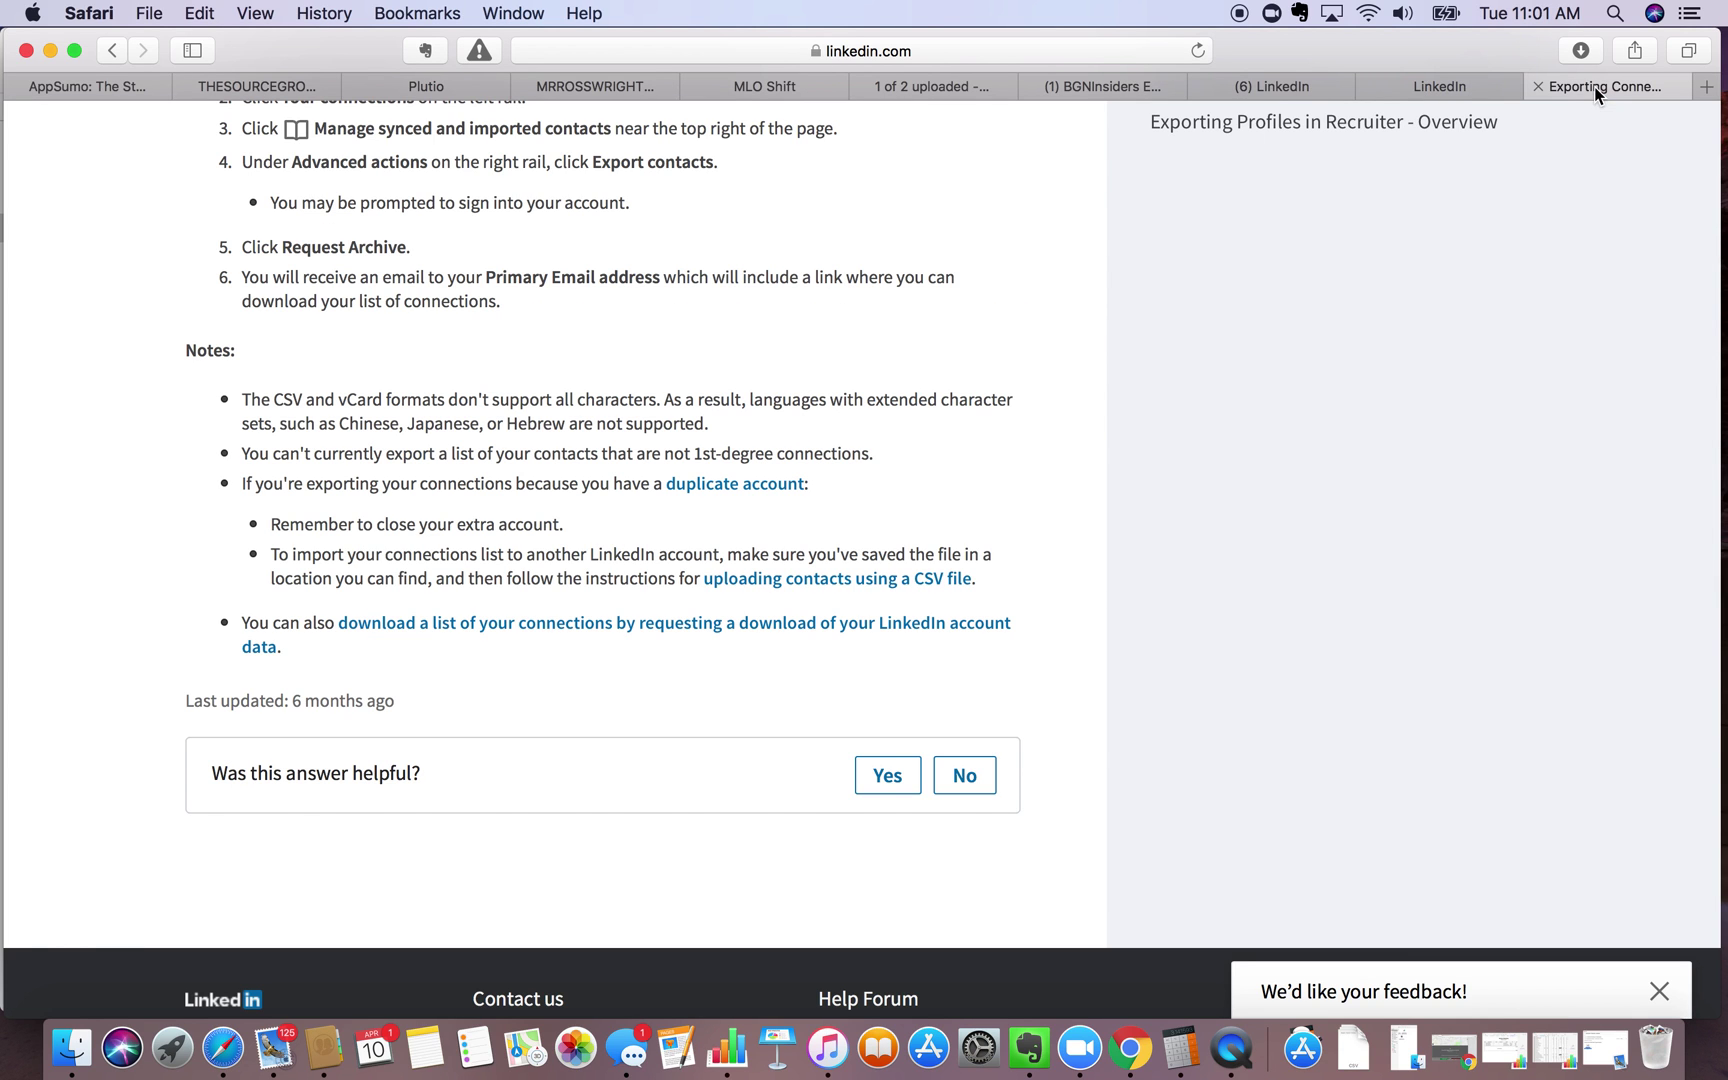
pyautogui.scroll(-1, 473, 304)
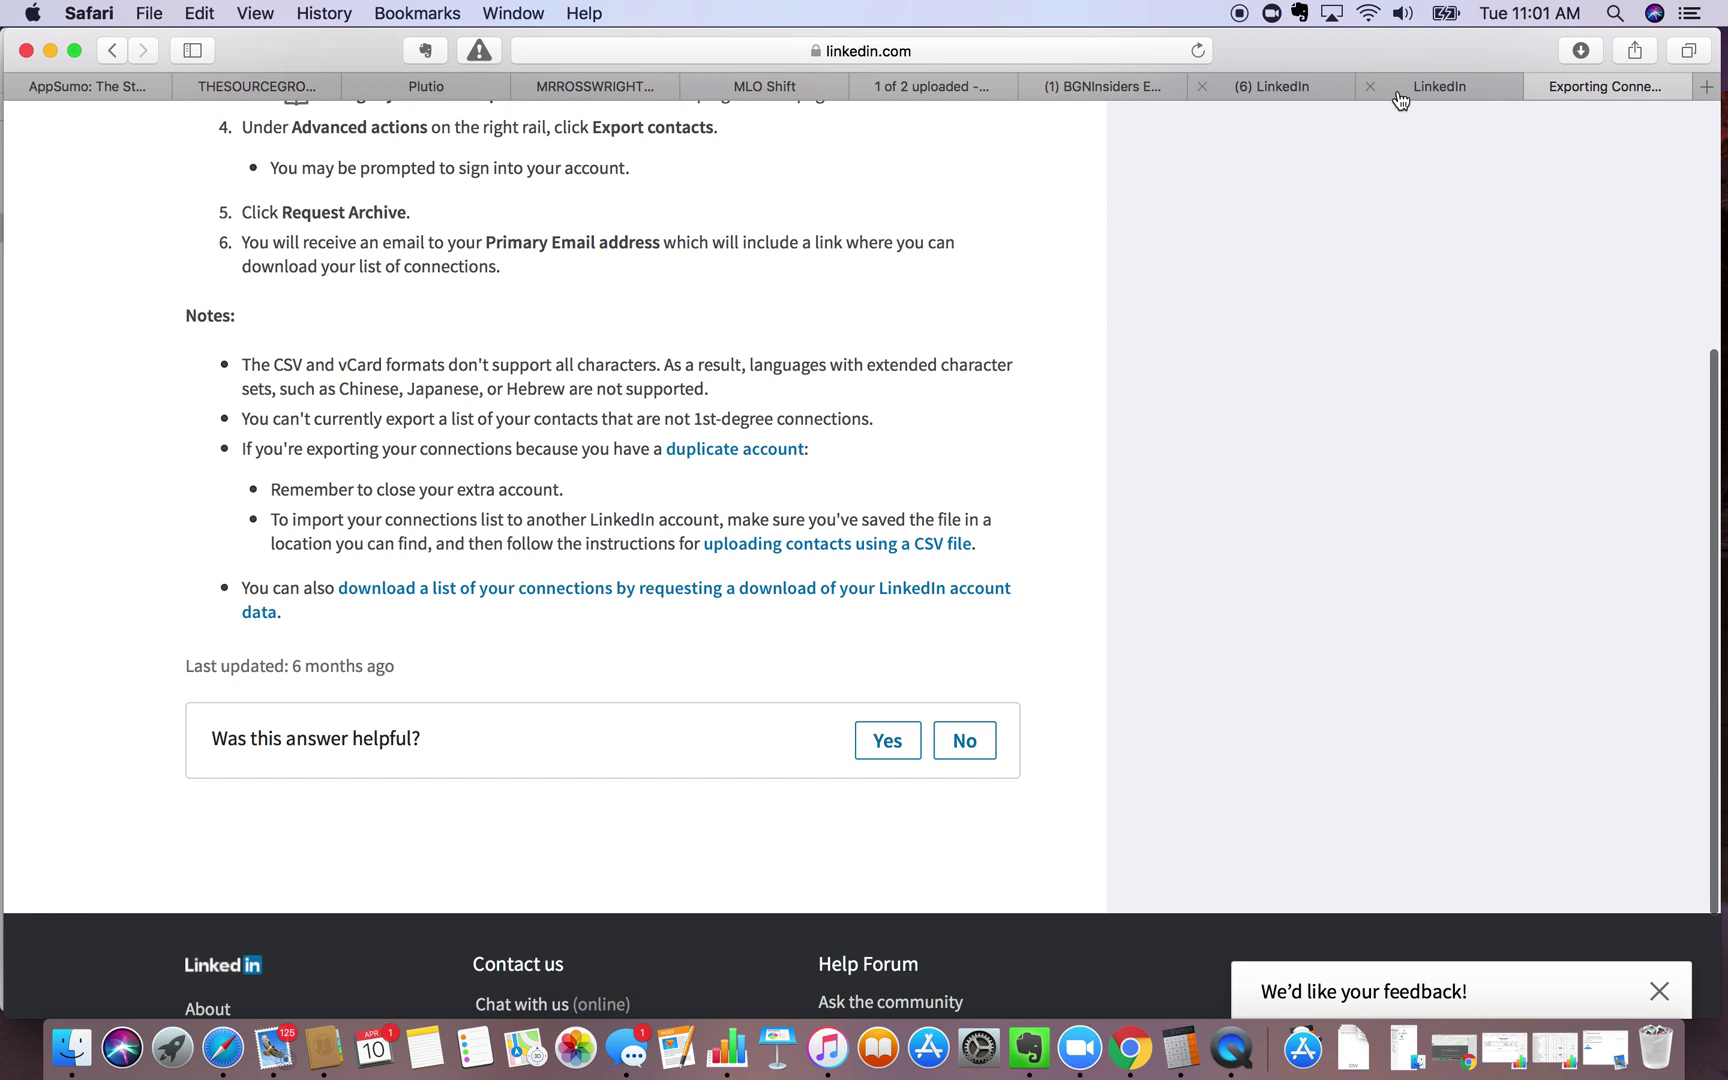
pyautogui.click(1433, 84)
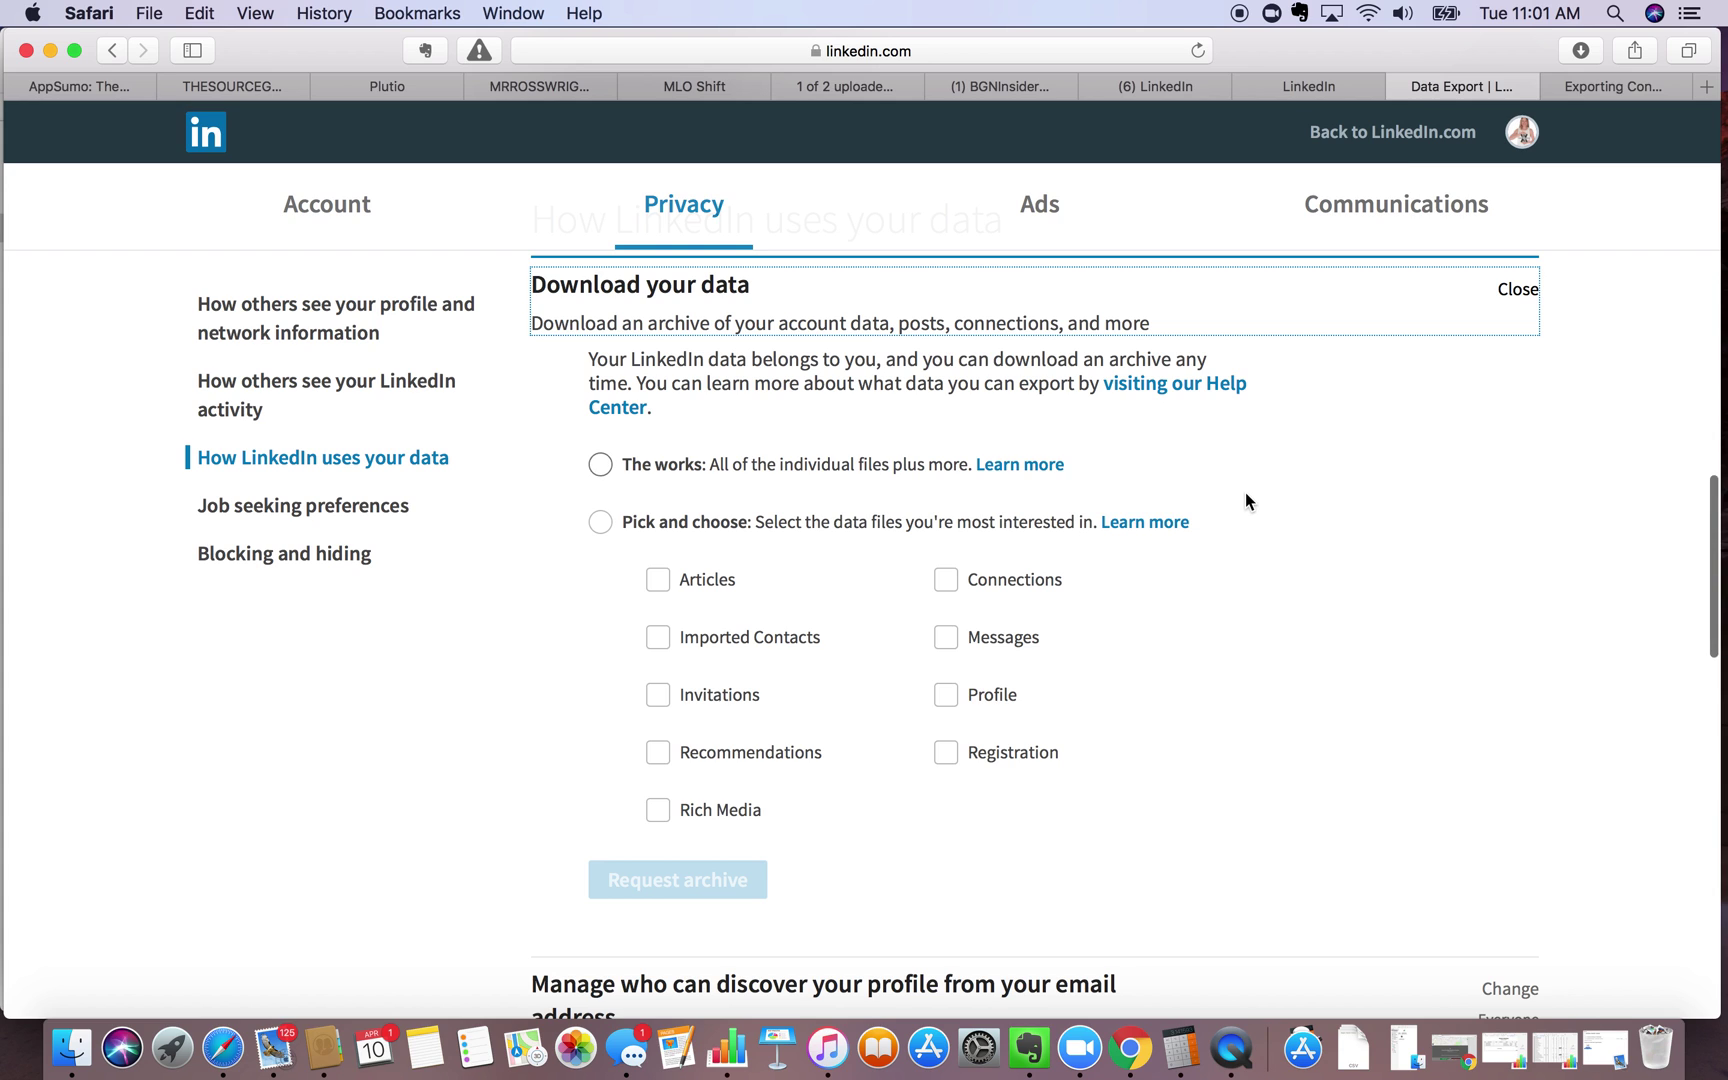
pyautogui.click(1592, 87)
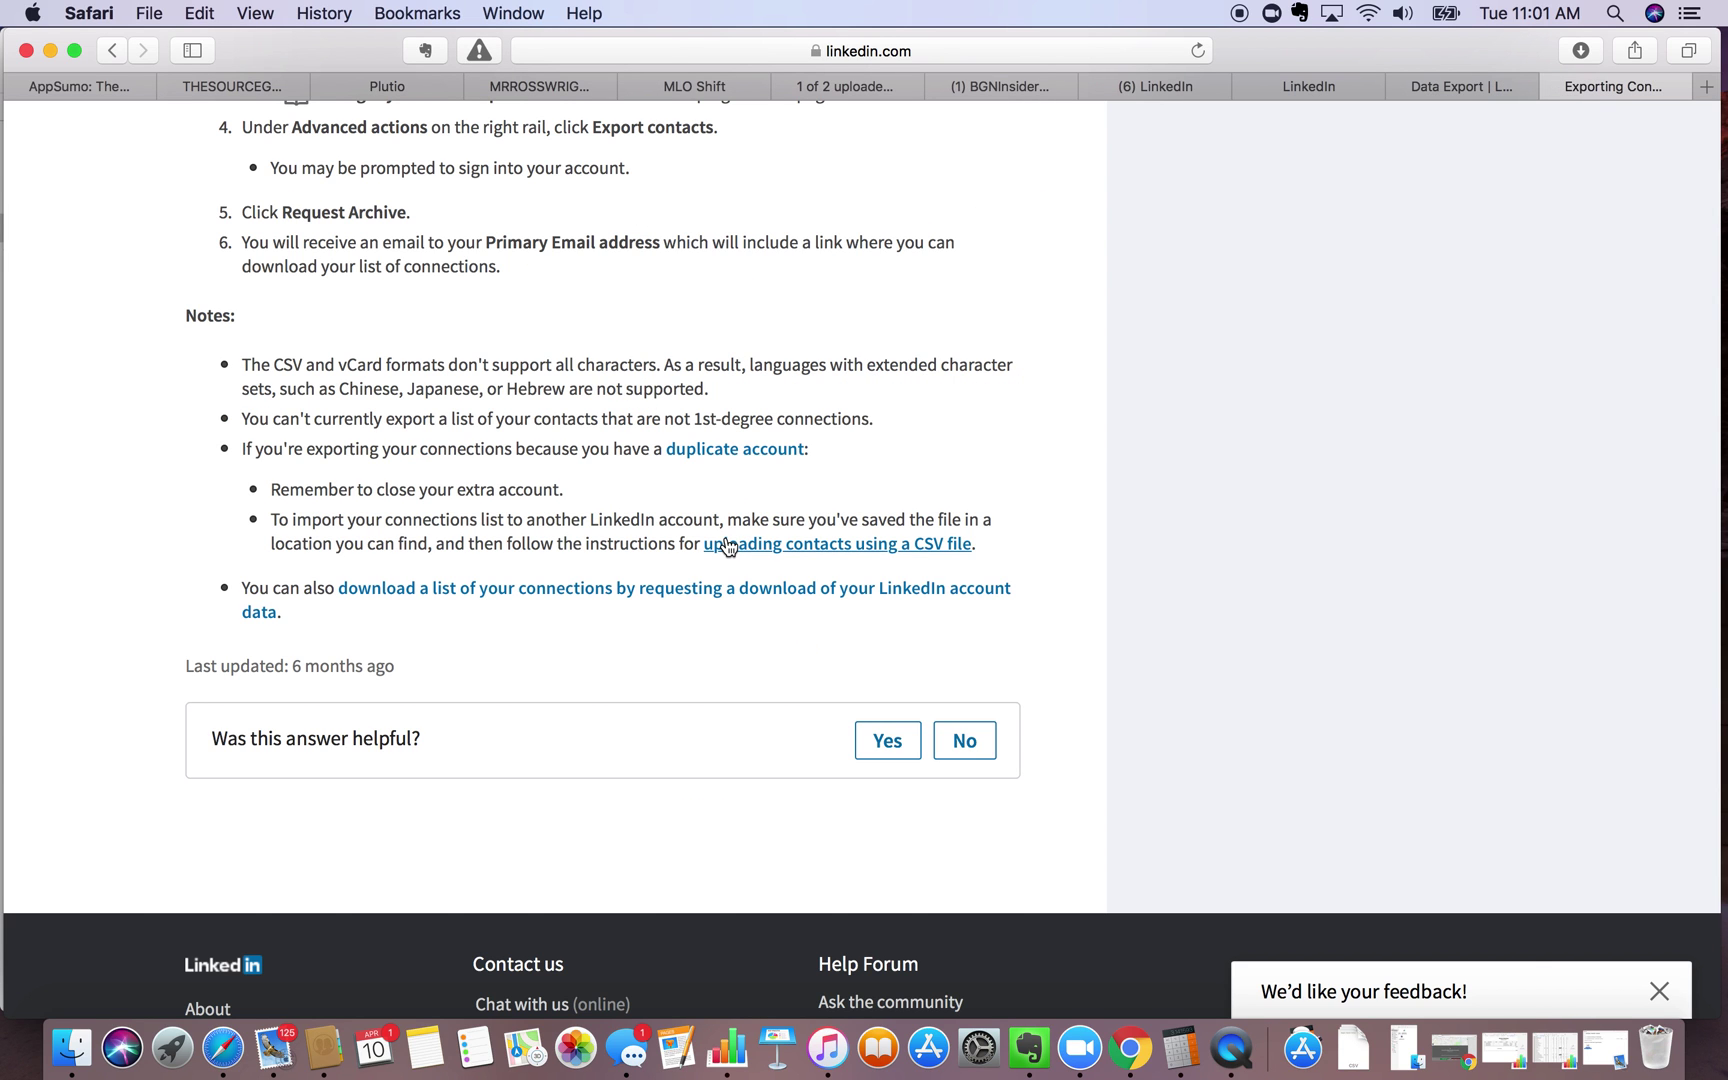
pyautogui.scroll(-1, 725, 545)
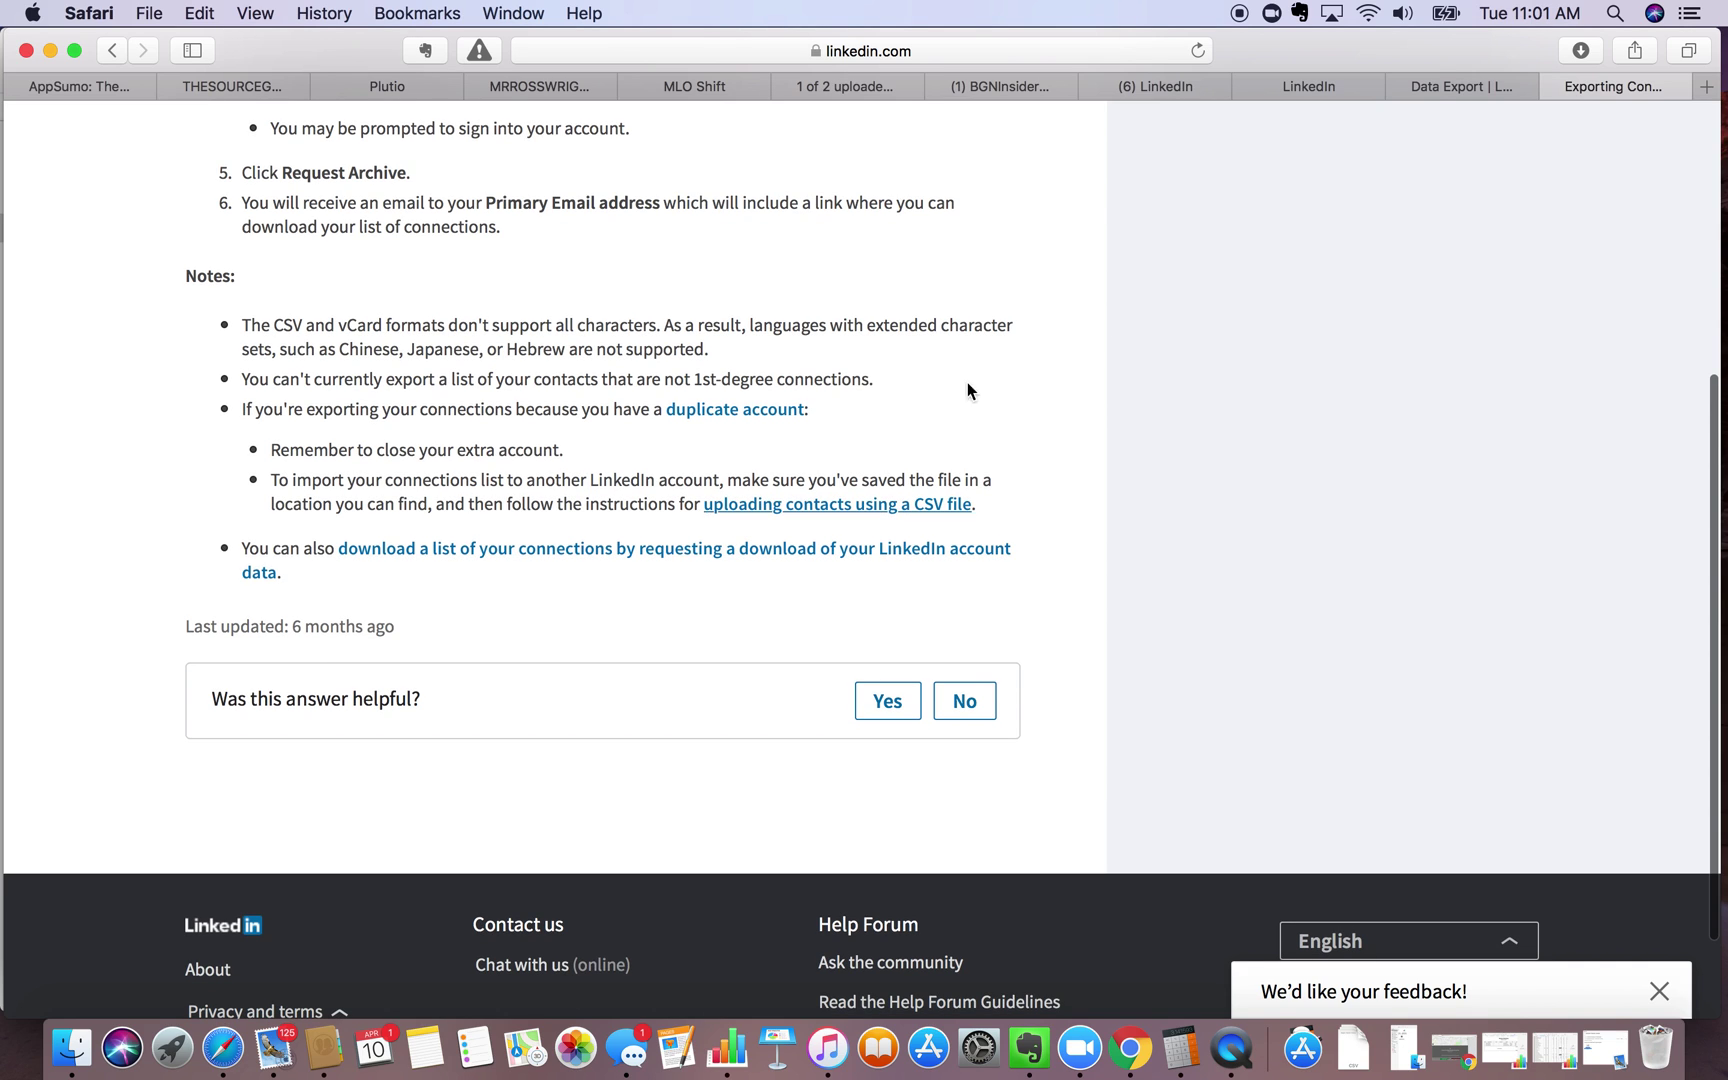
pyautogui.click(1444, 80)
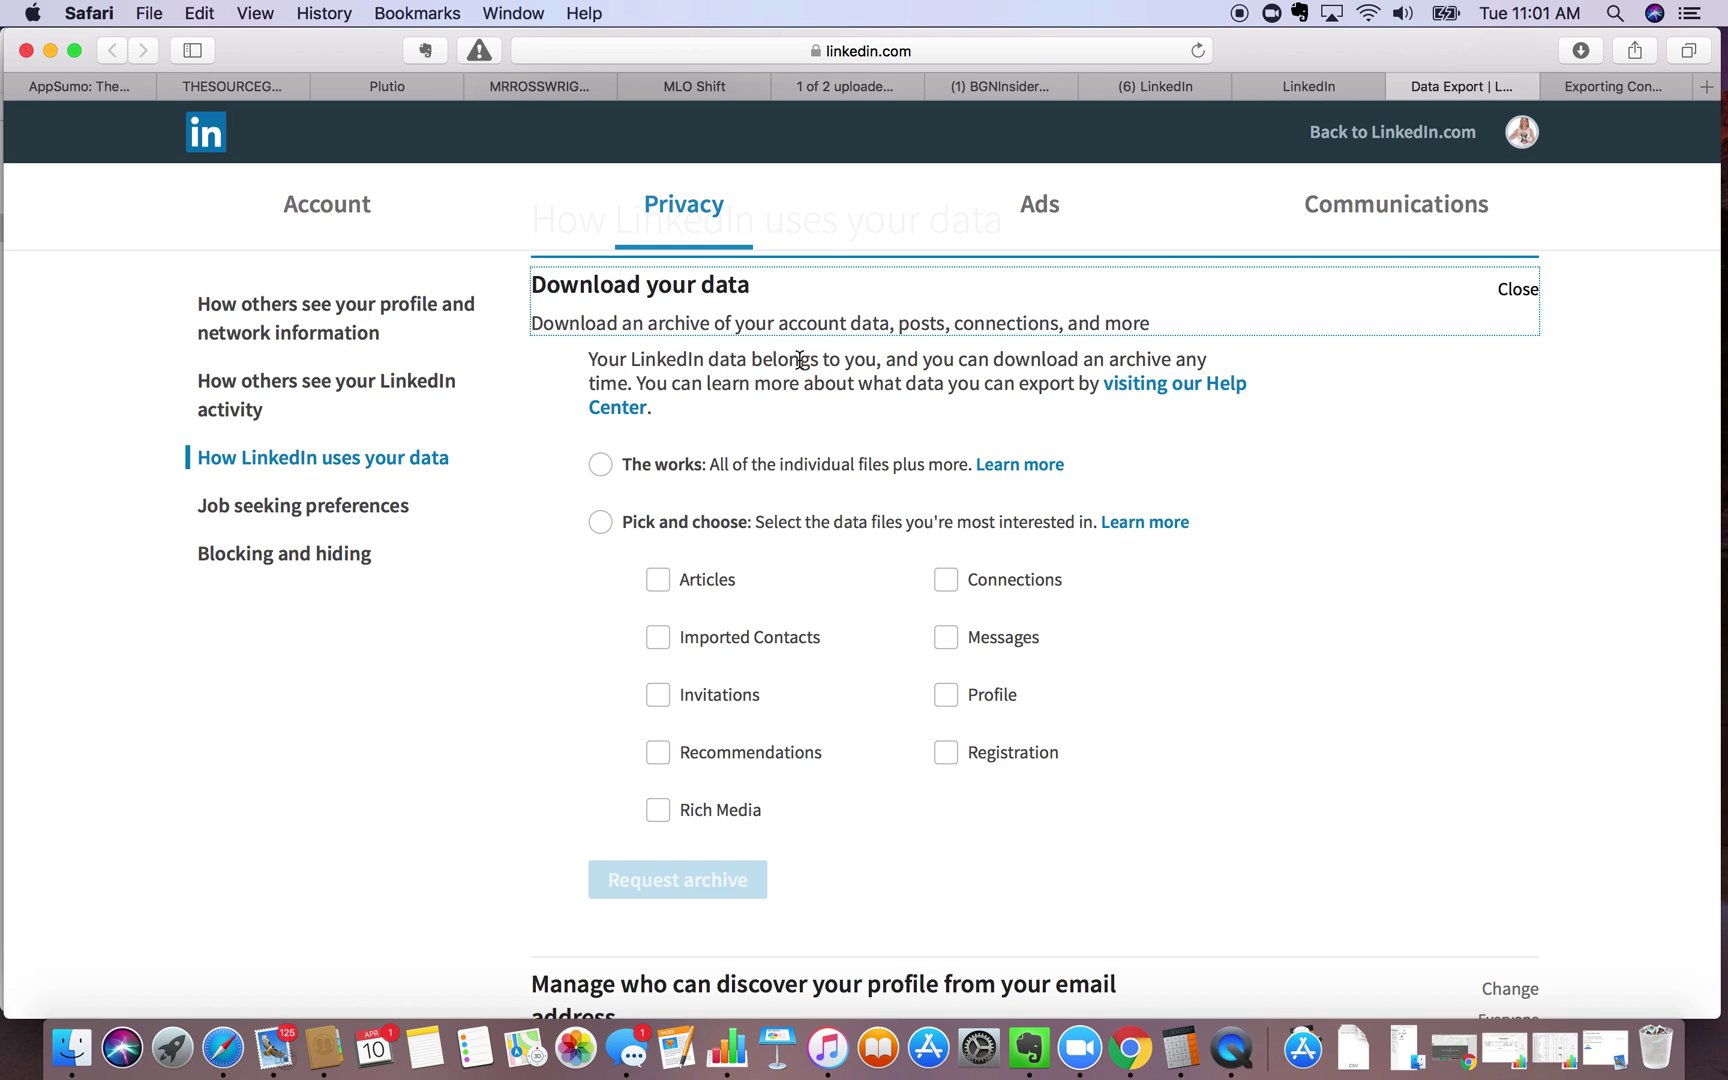
pyautogui.scroll(-1, 749, 426)
pyautogui.scroll(-1, 749, 426)
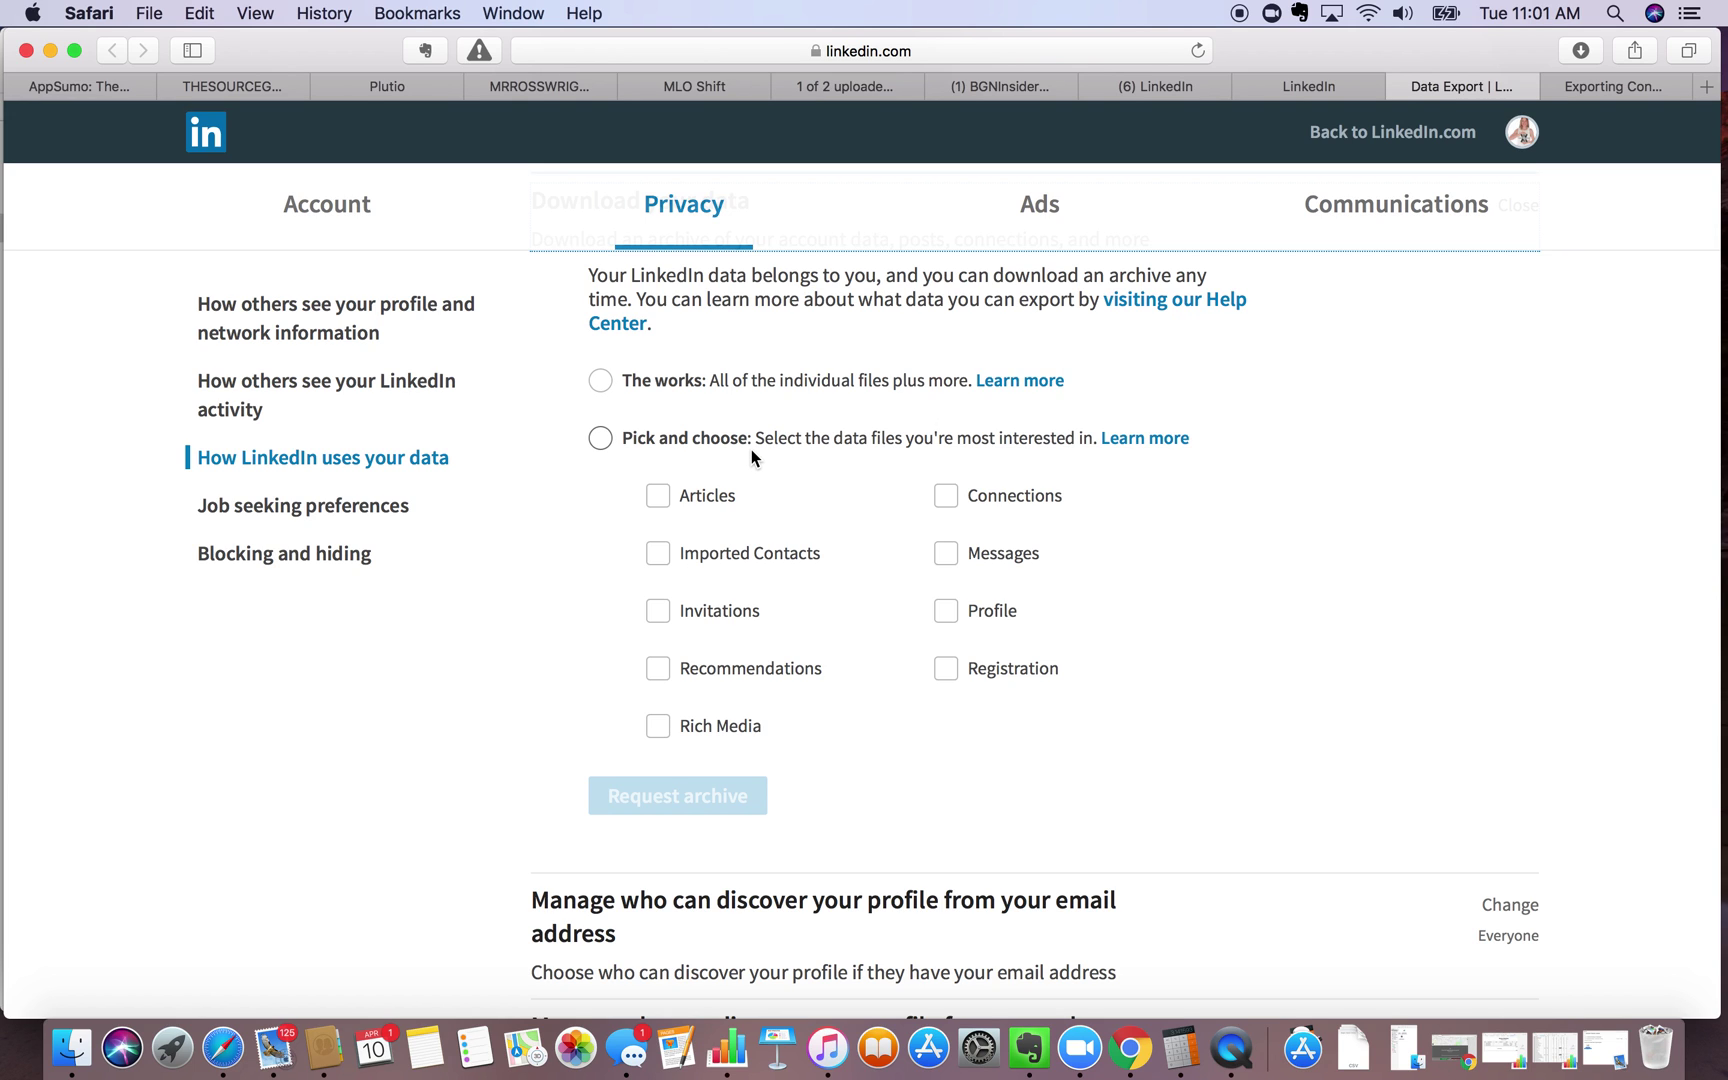
pyautogui.scroll(2, 751, 456)
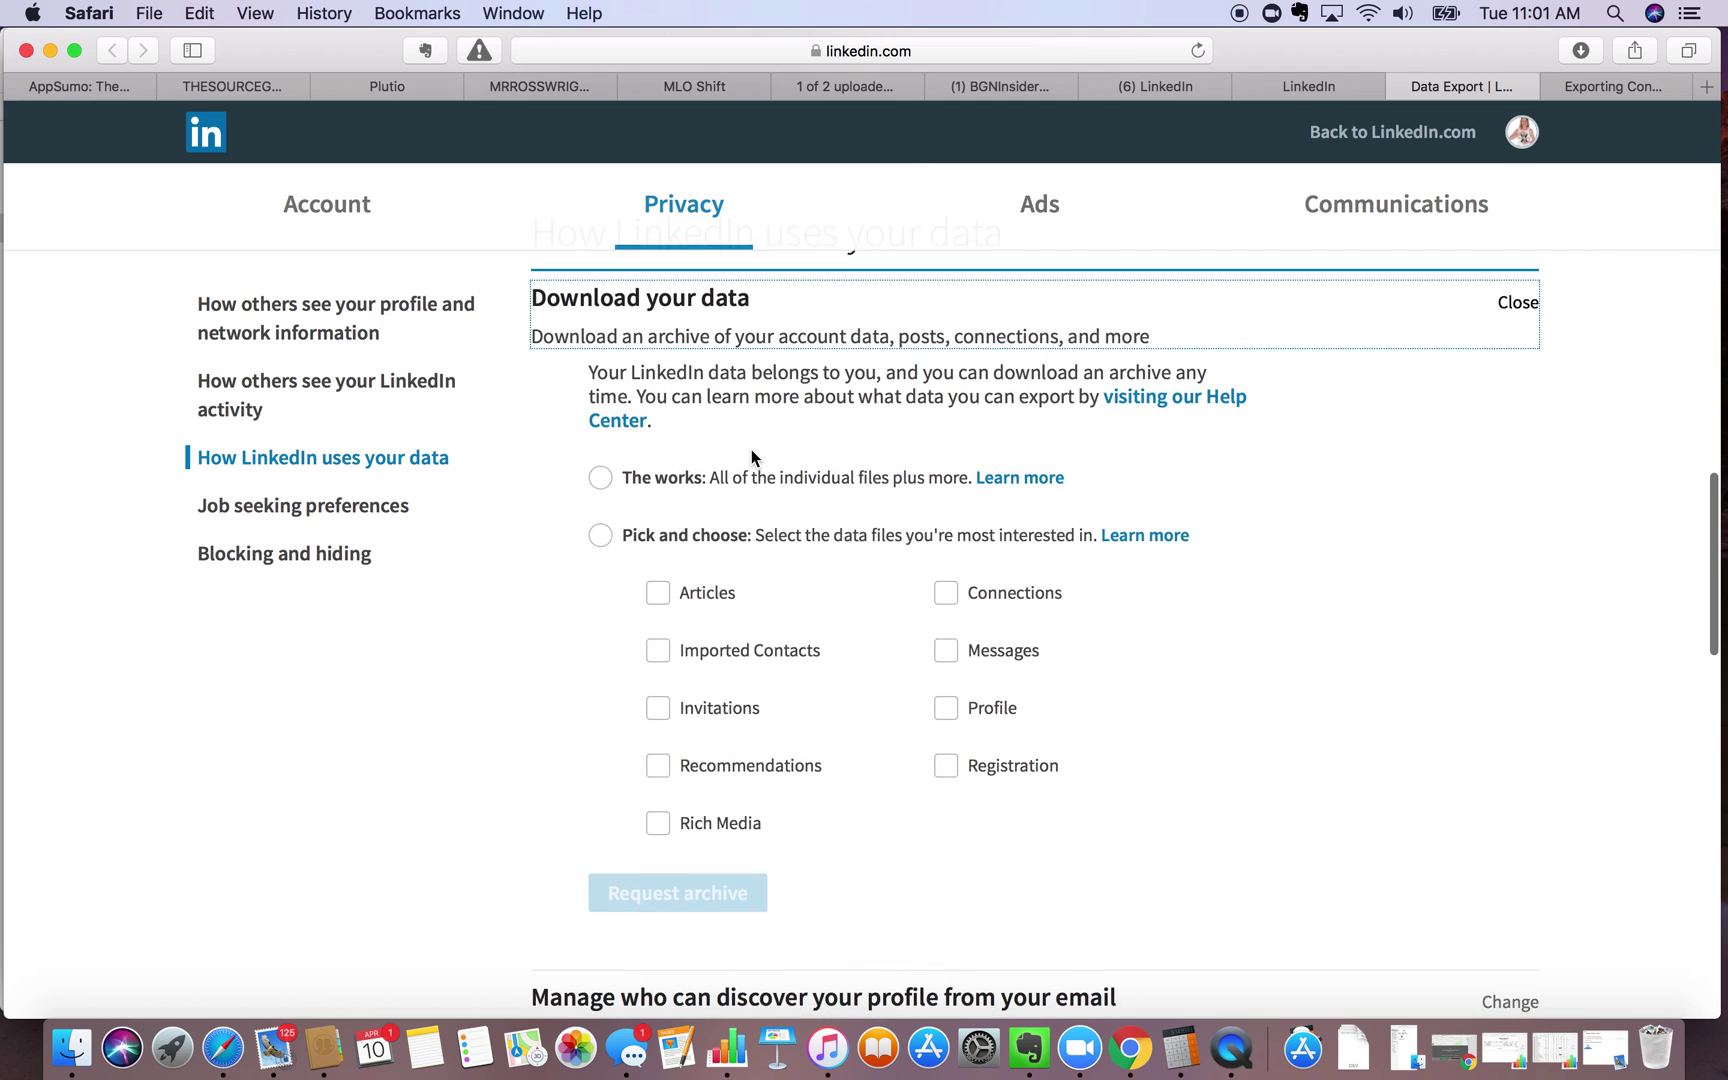
pyautogui.scroll(-2, 751, 456)
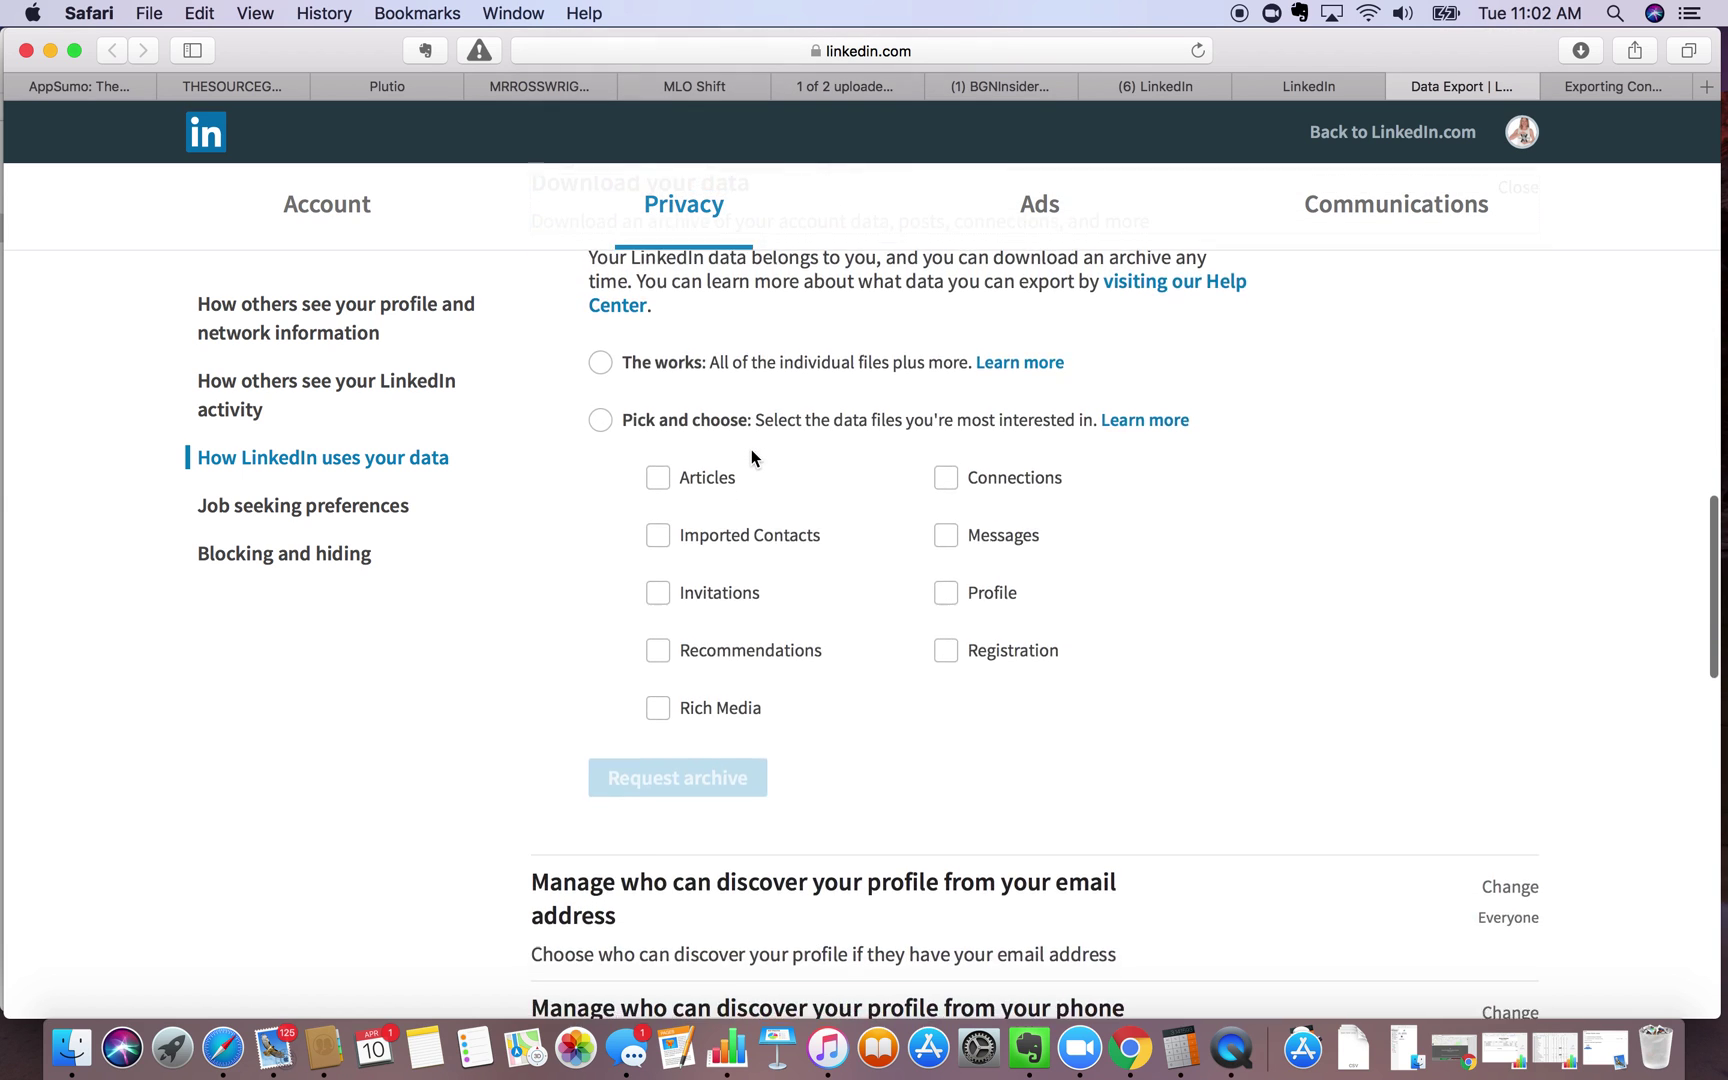
pyautogui.scroll(-4, 751, 456)
pyautogui.scroll(-4, 751, 457)
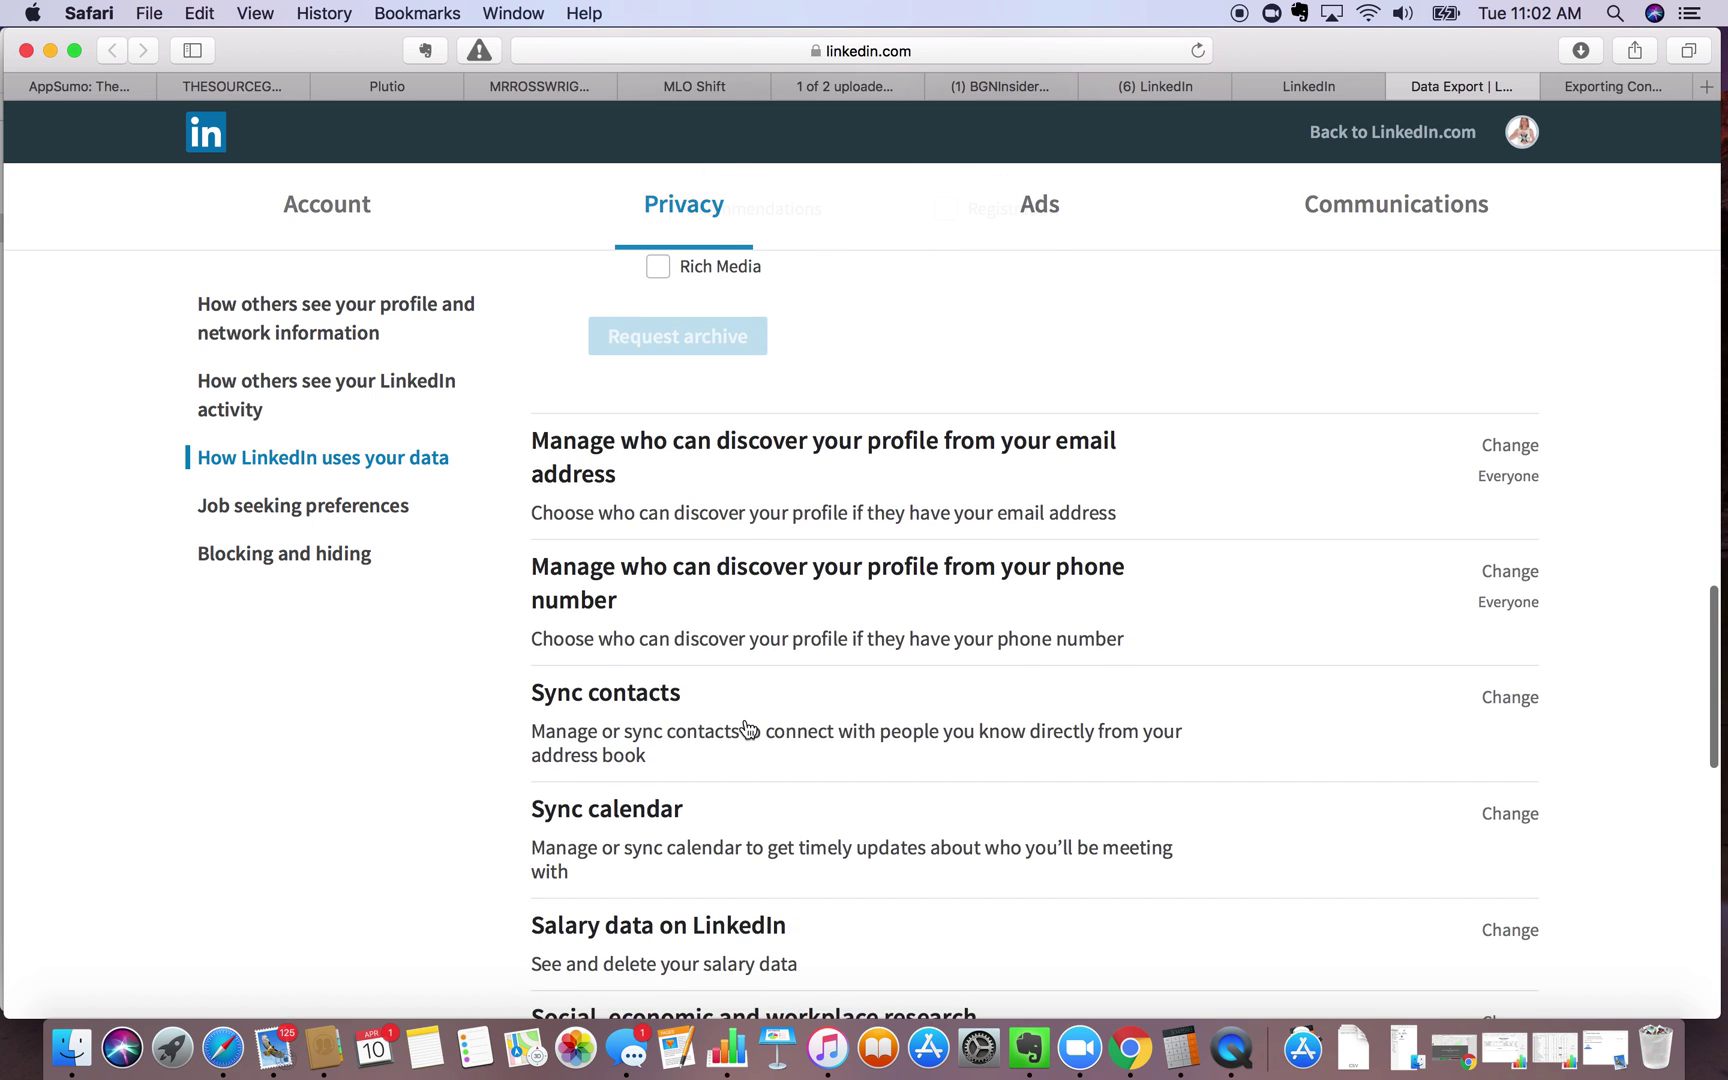
pyautogui.scroll(-2, 748, 728)
pyautogui.scroll(-1, 748, 726)
pyautogui.scroll(-1, 747, 725)
pyautogui.scroll(-3, 745, 725)
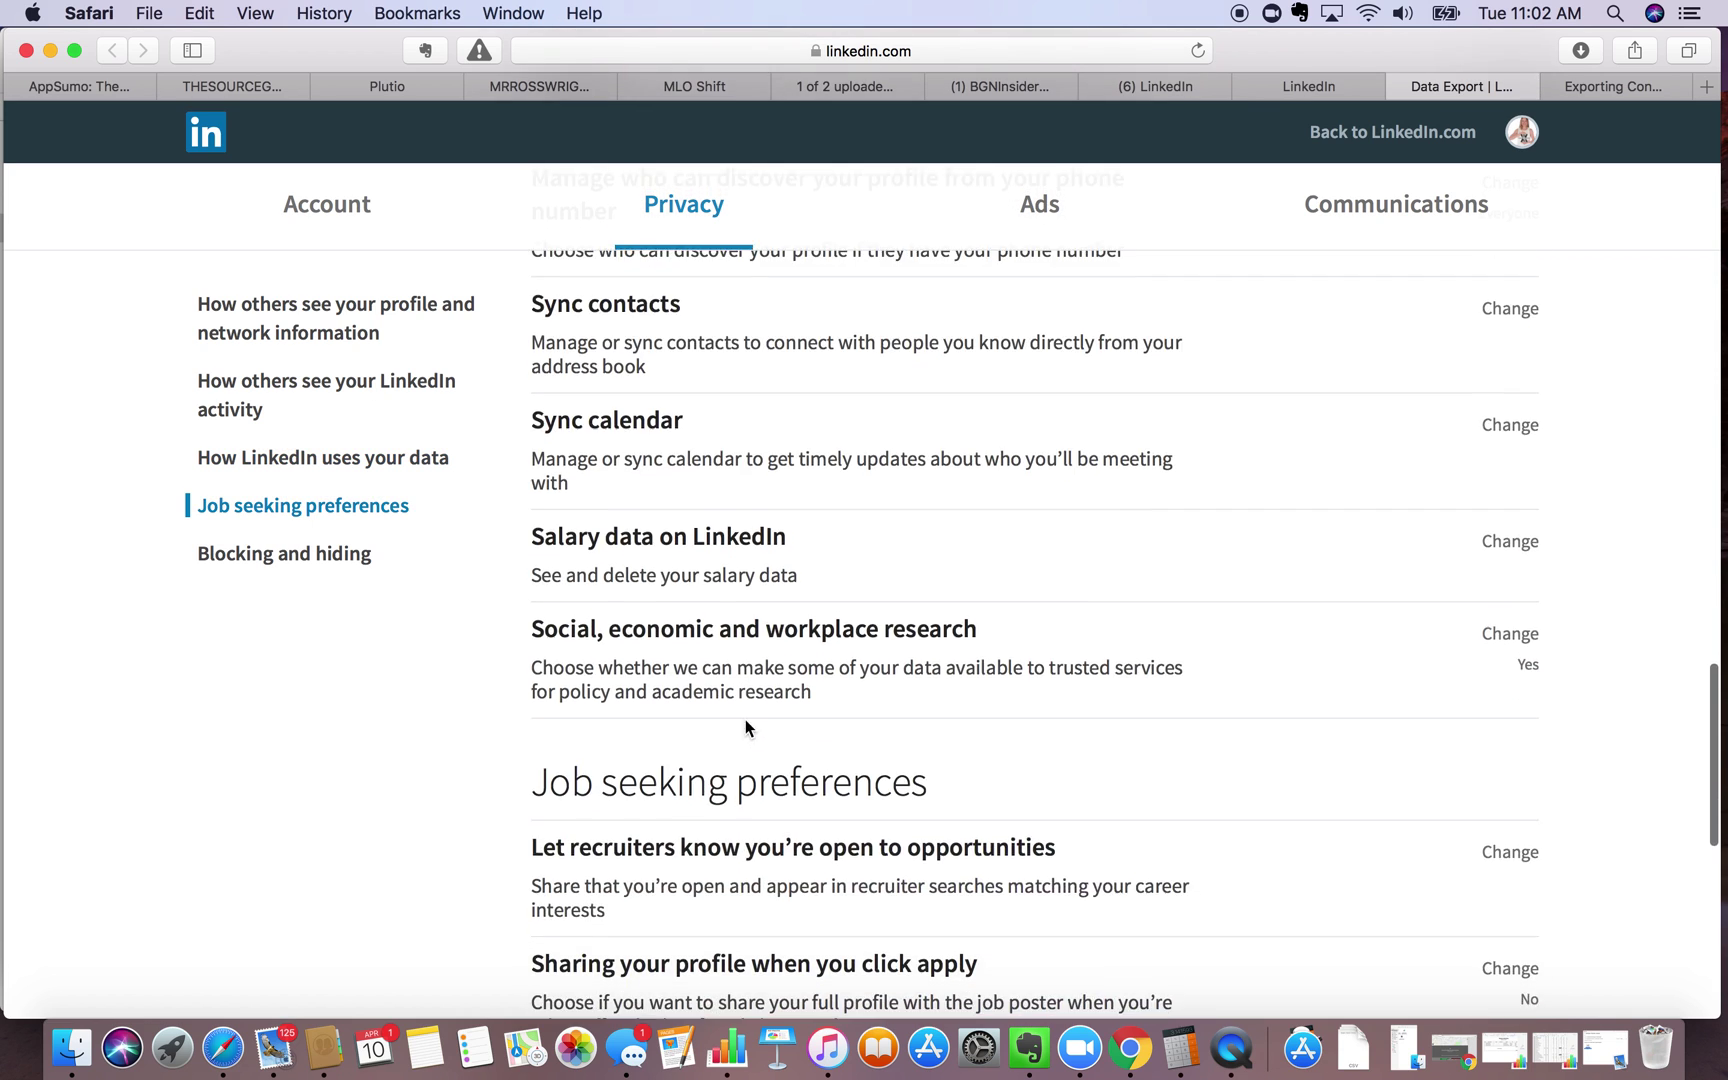
pyautogui.scroll(-8, 745, 725)
pyautogui.scroll(-4, 746, 726)
pyautogui.scroll(-2, 747, 727)
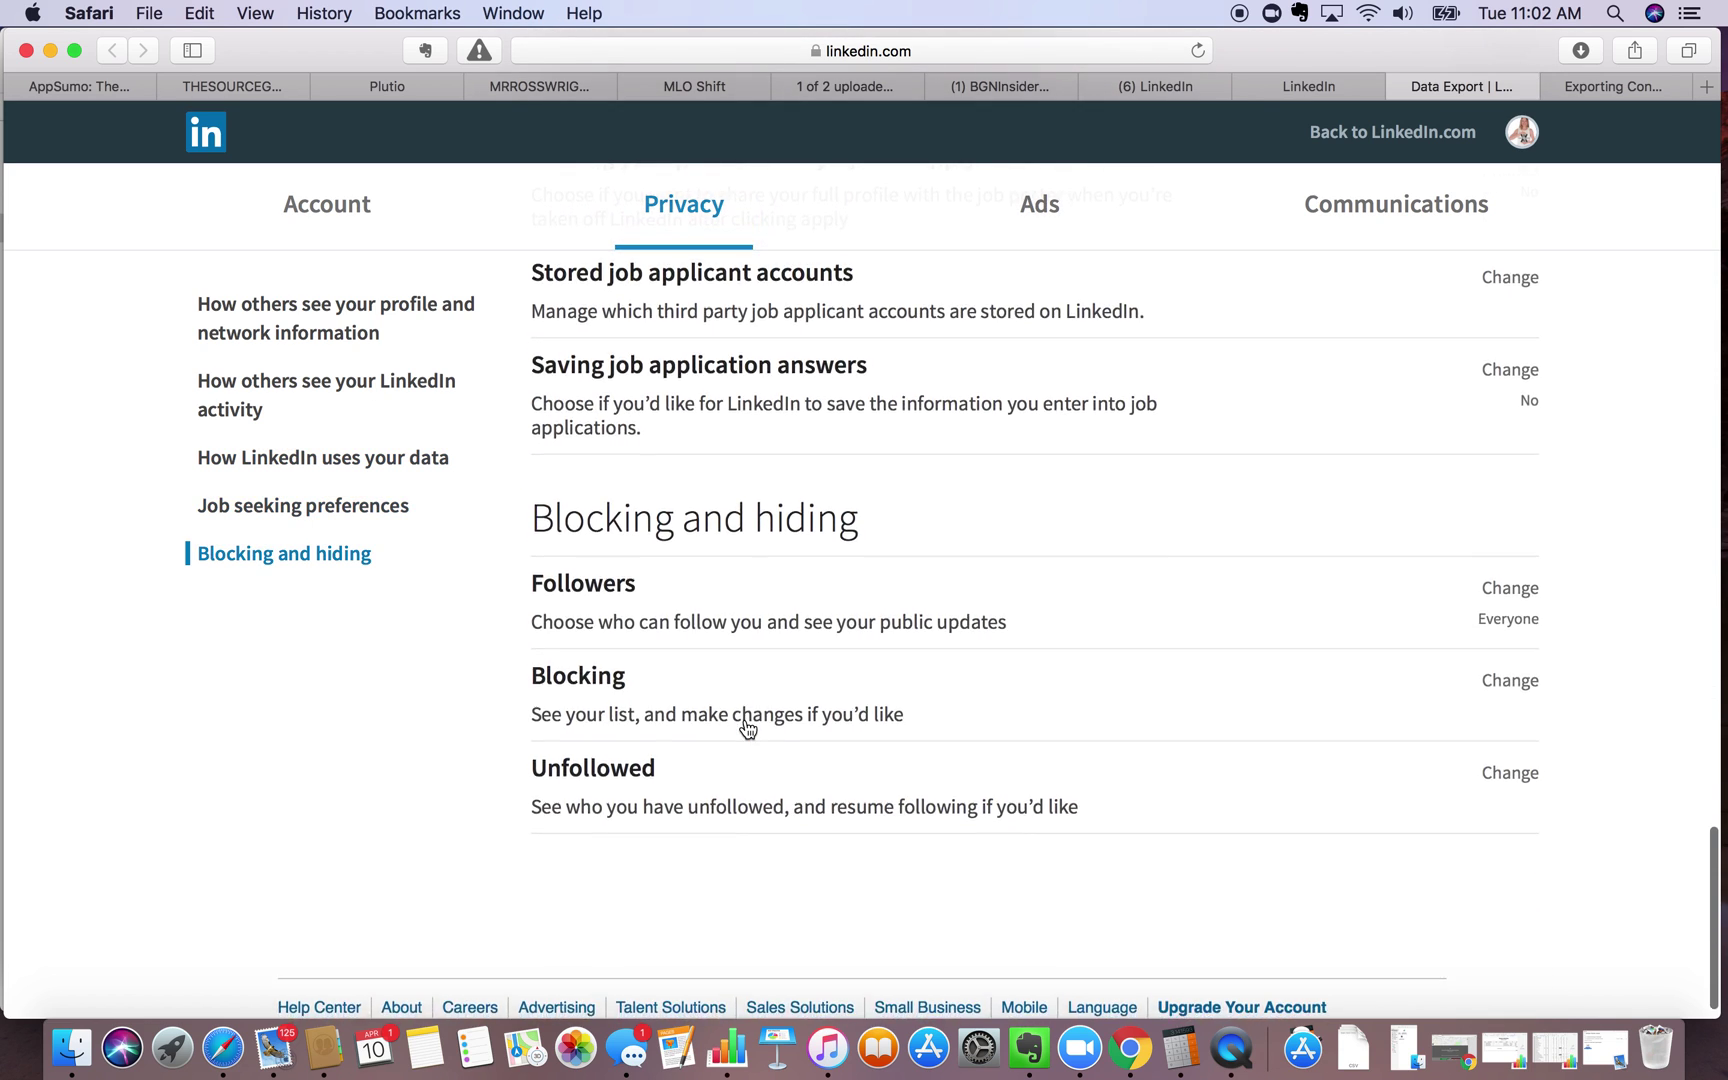
pyautogui.scroll(-1, 747, 727)
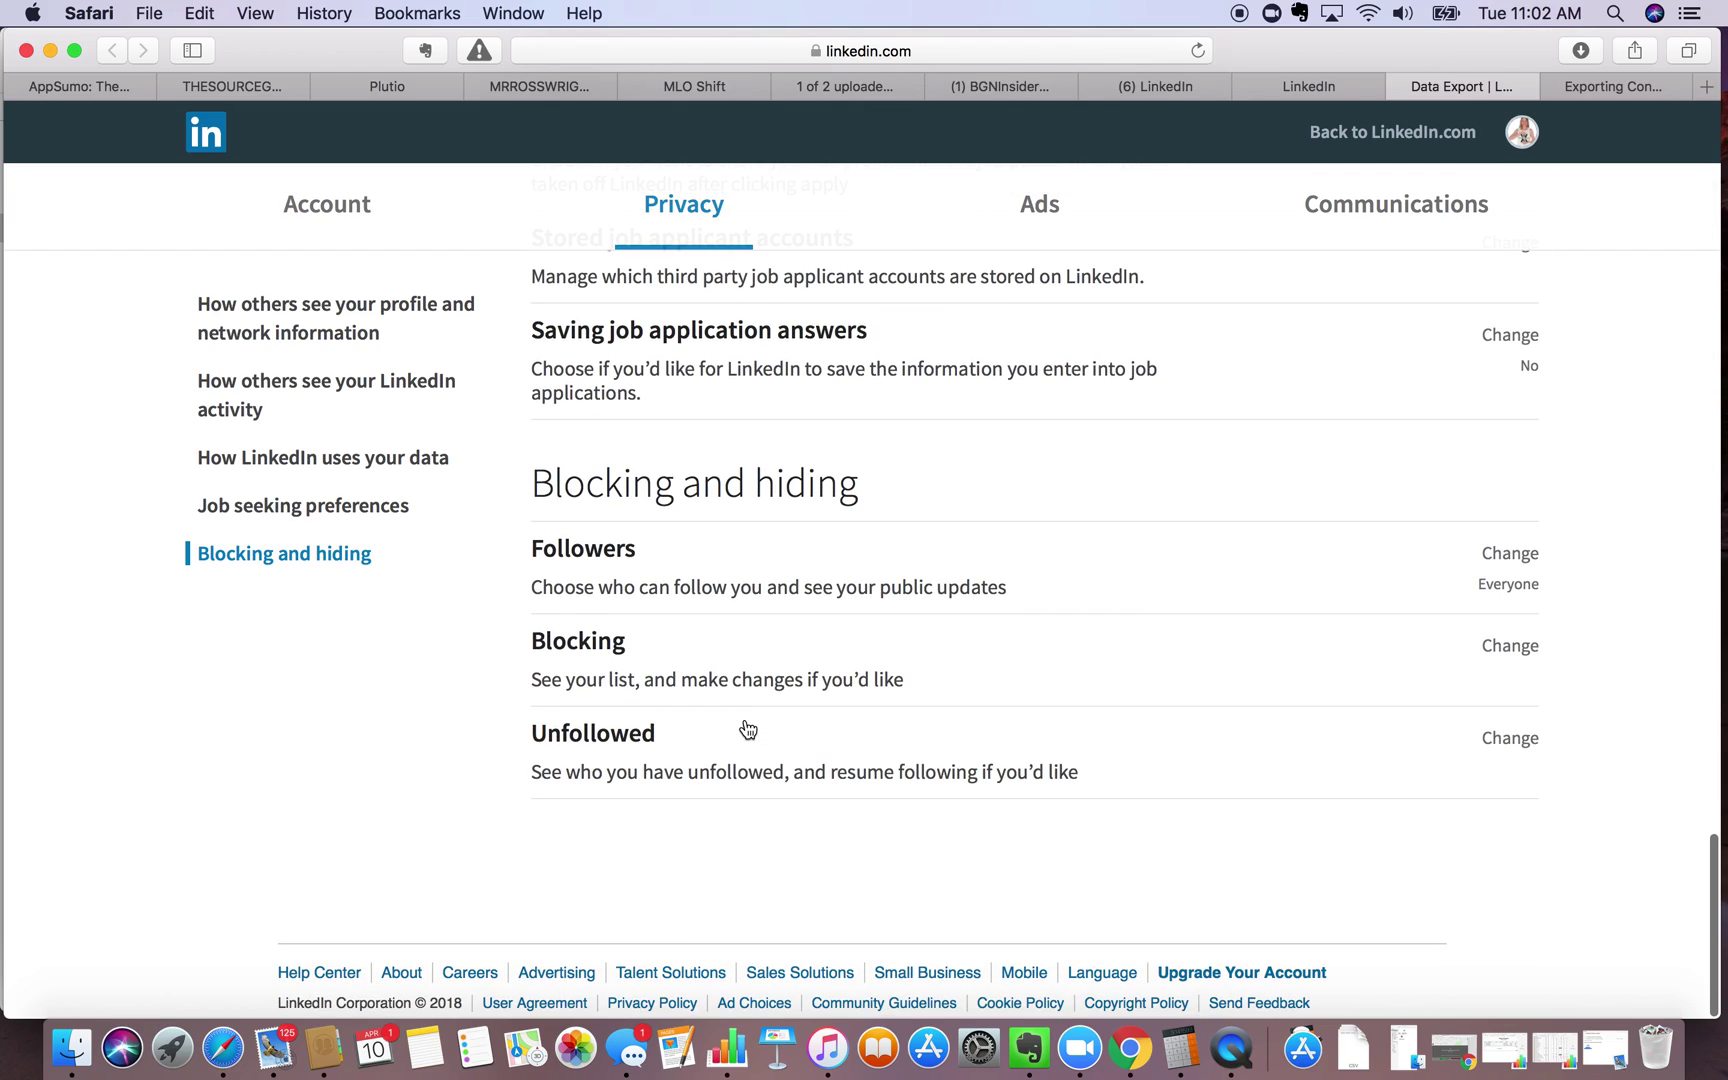
pyautogui.scroll(10, 748, 728)
pyautogui.scroll(6, 744, 725)
pyautogui.scroll(3, 721, 713)
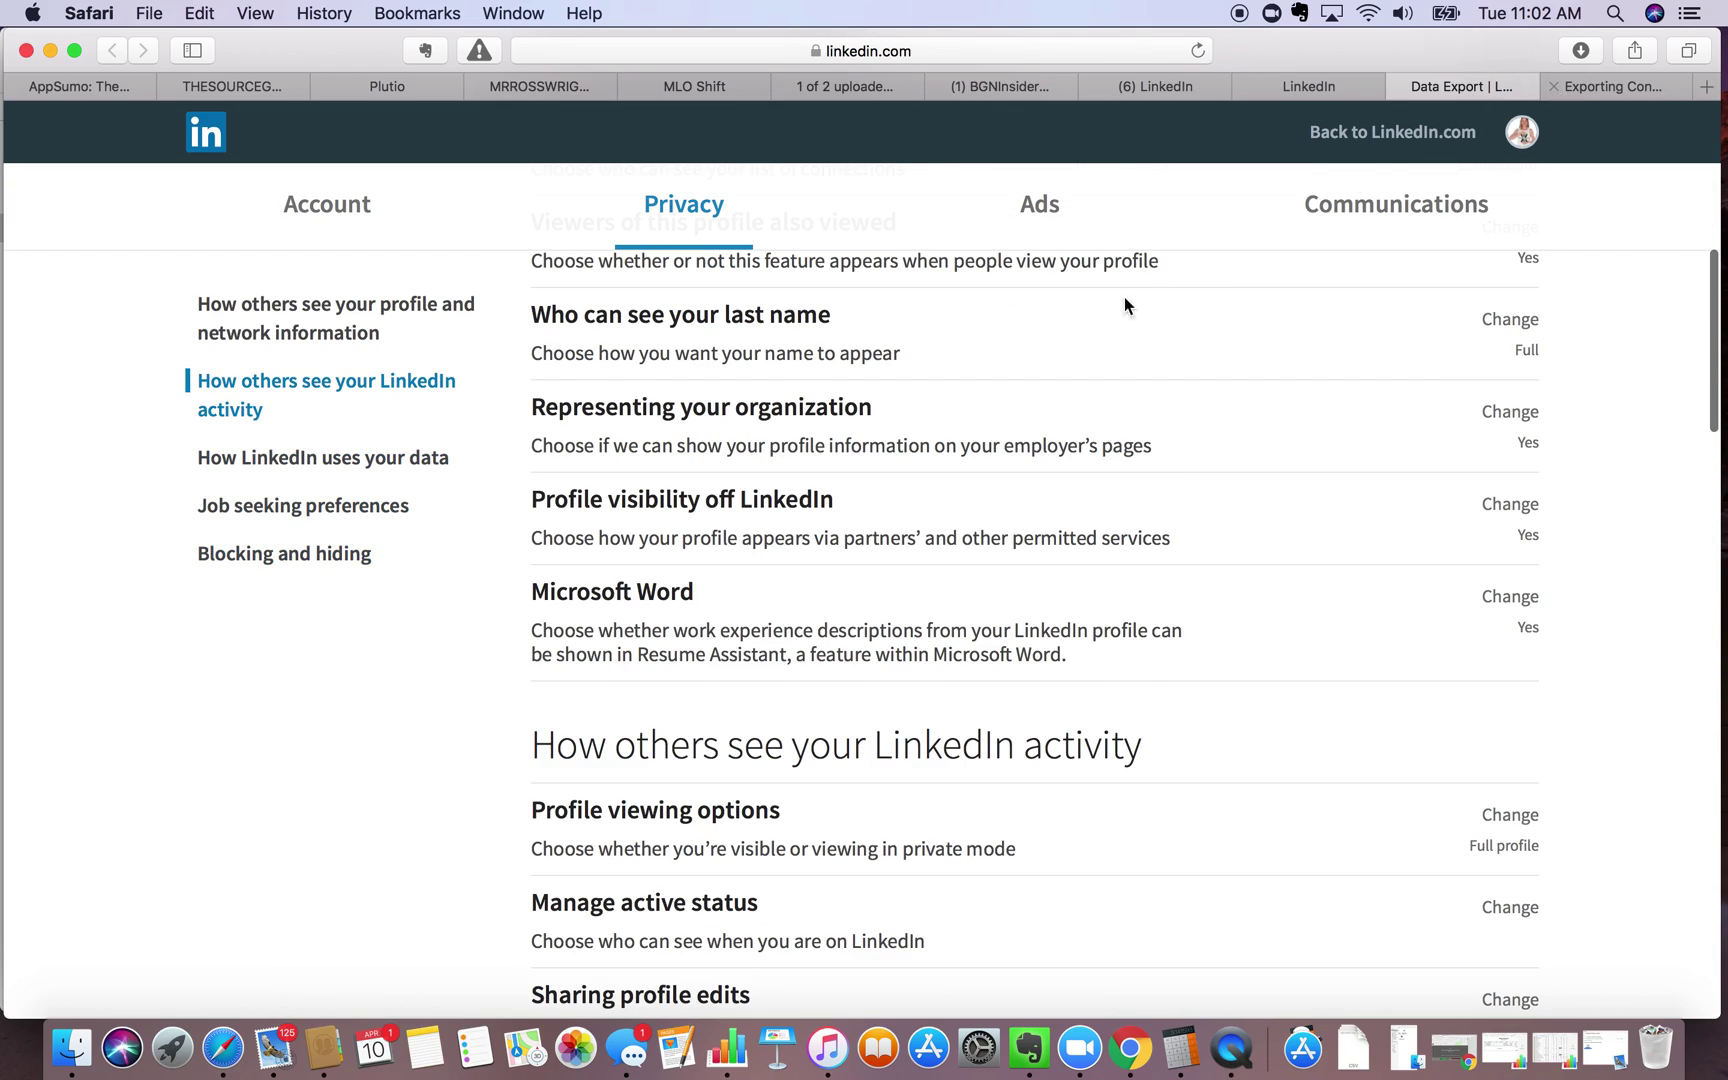
pyautogui.scroll(10, 1125, 305)
pyautogui.scroll(-3, 885, 528)
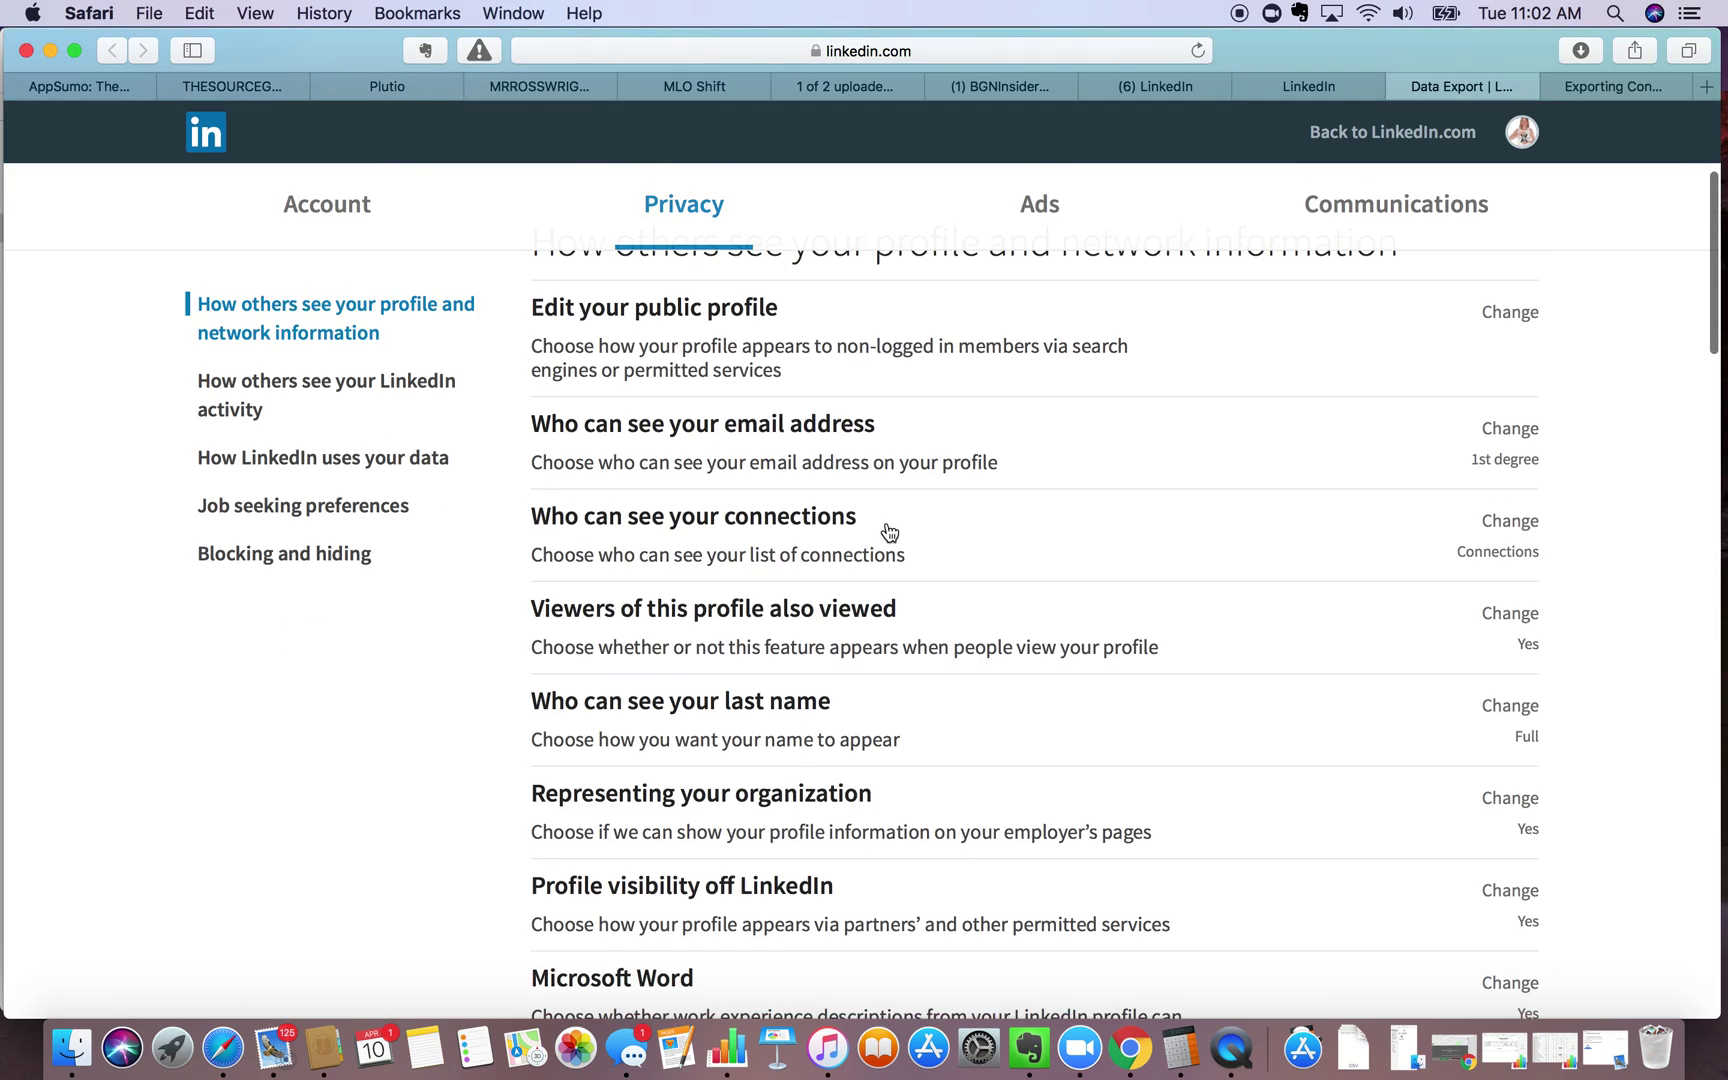
pyautogui.scroll(-1, 889, 531)
pyautogui.scroll(-2, 889, 531)
pyautogui.scroll(-2, 889, 531)
pyautogui.scroll(-1, 889, 531)
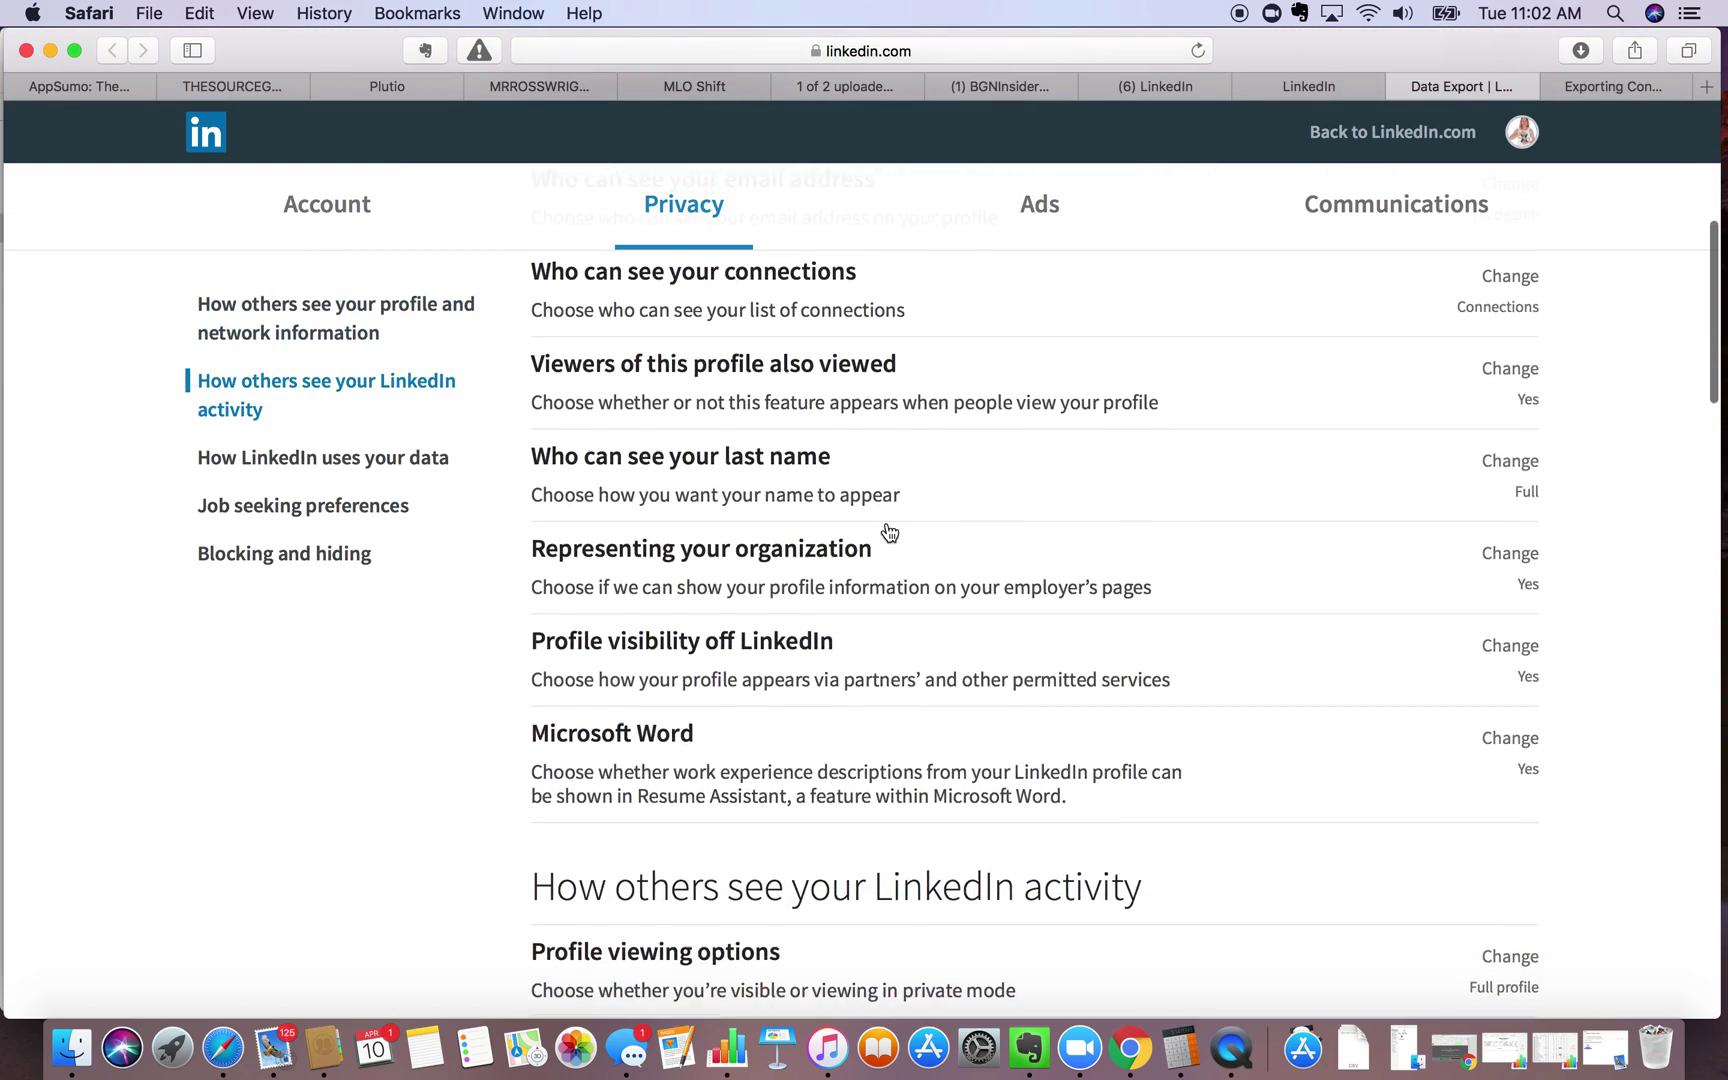
pyautogui.scroll(-2, 889, 531)
pyautogui.scroll(-2, 889, 531)
pyautogui.scroll(-8, 889, 531)
pyautogui.scroll(-2, 889, 531)
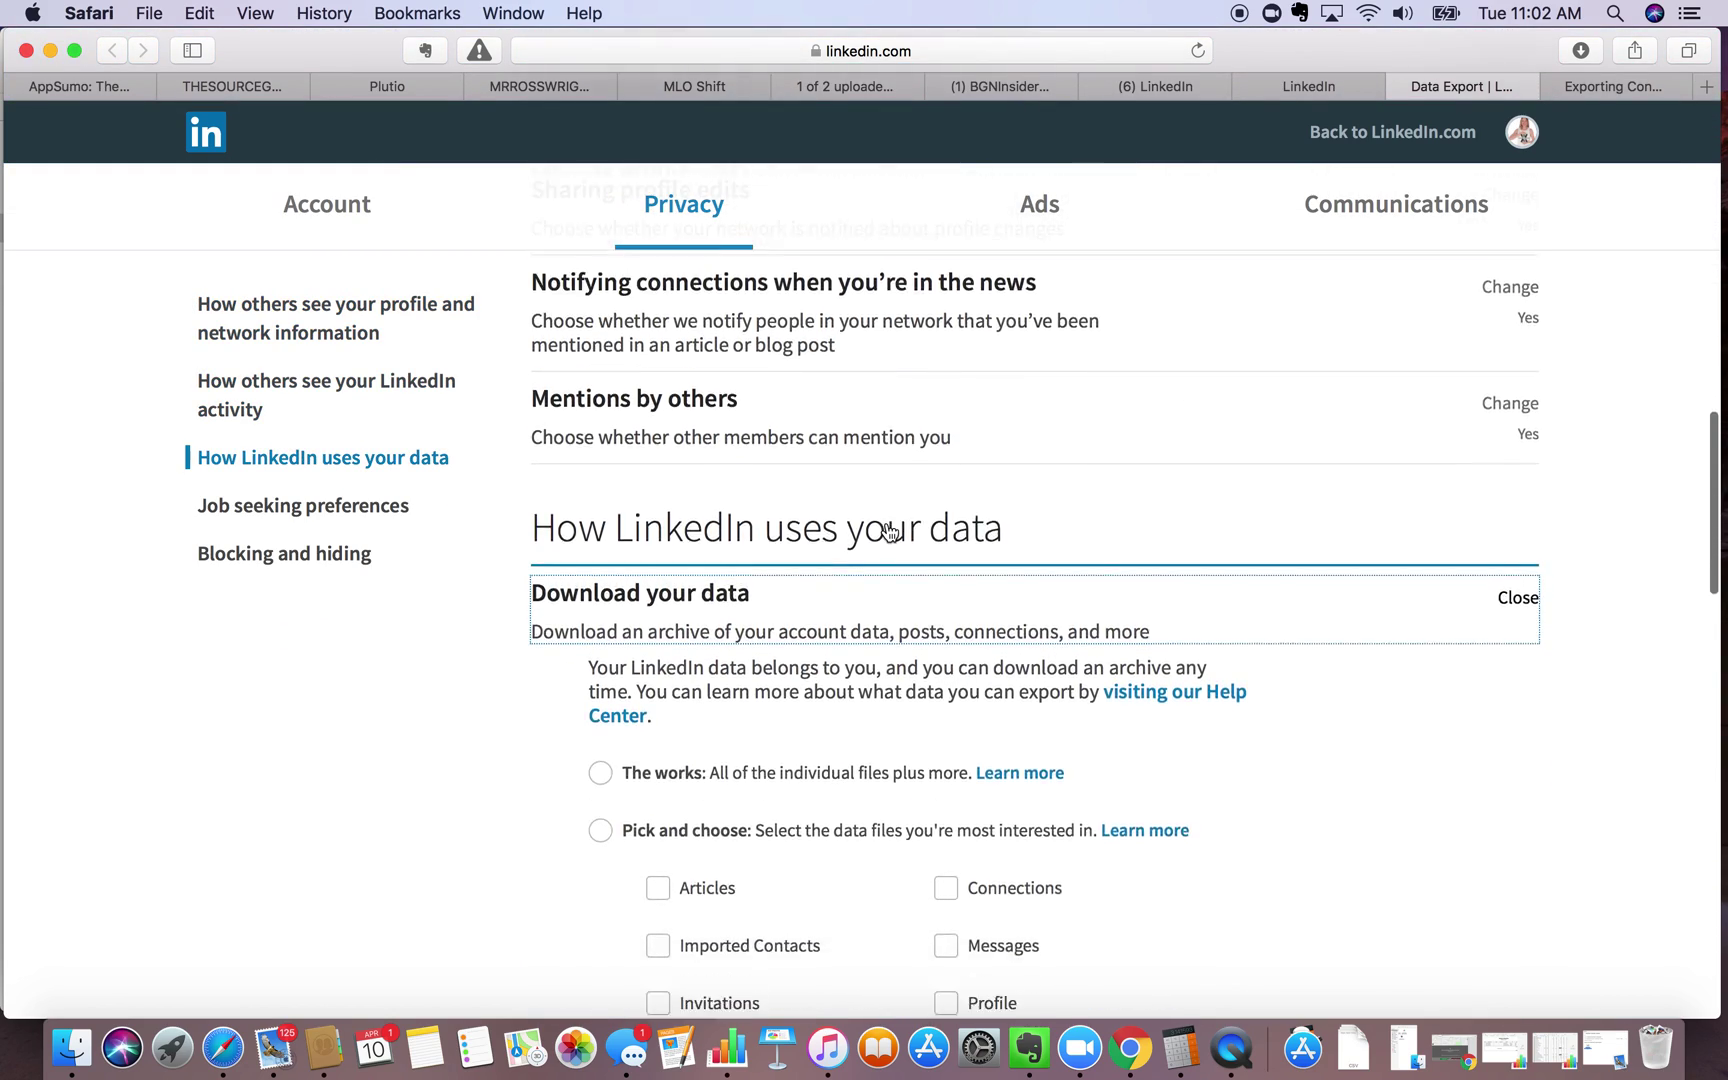
pyautogui.scroll(-2, 889, 531)
pyautogui.scroll(-1, 889, 531)
pyautogui.scroll(-1, 889, 531)
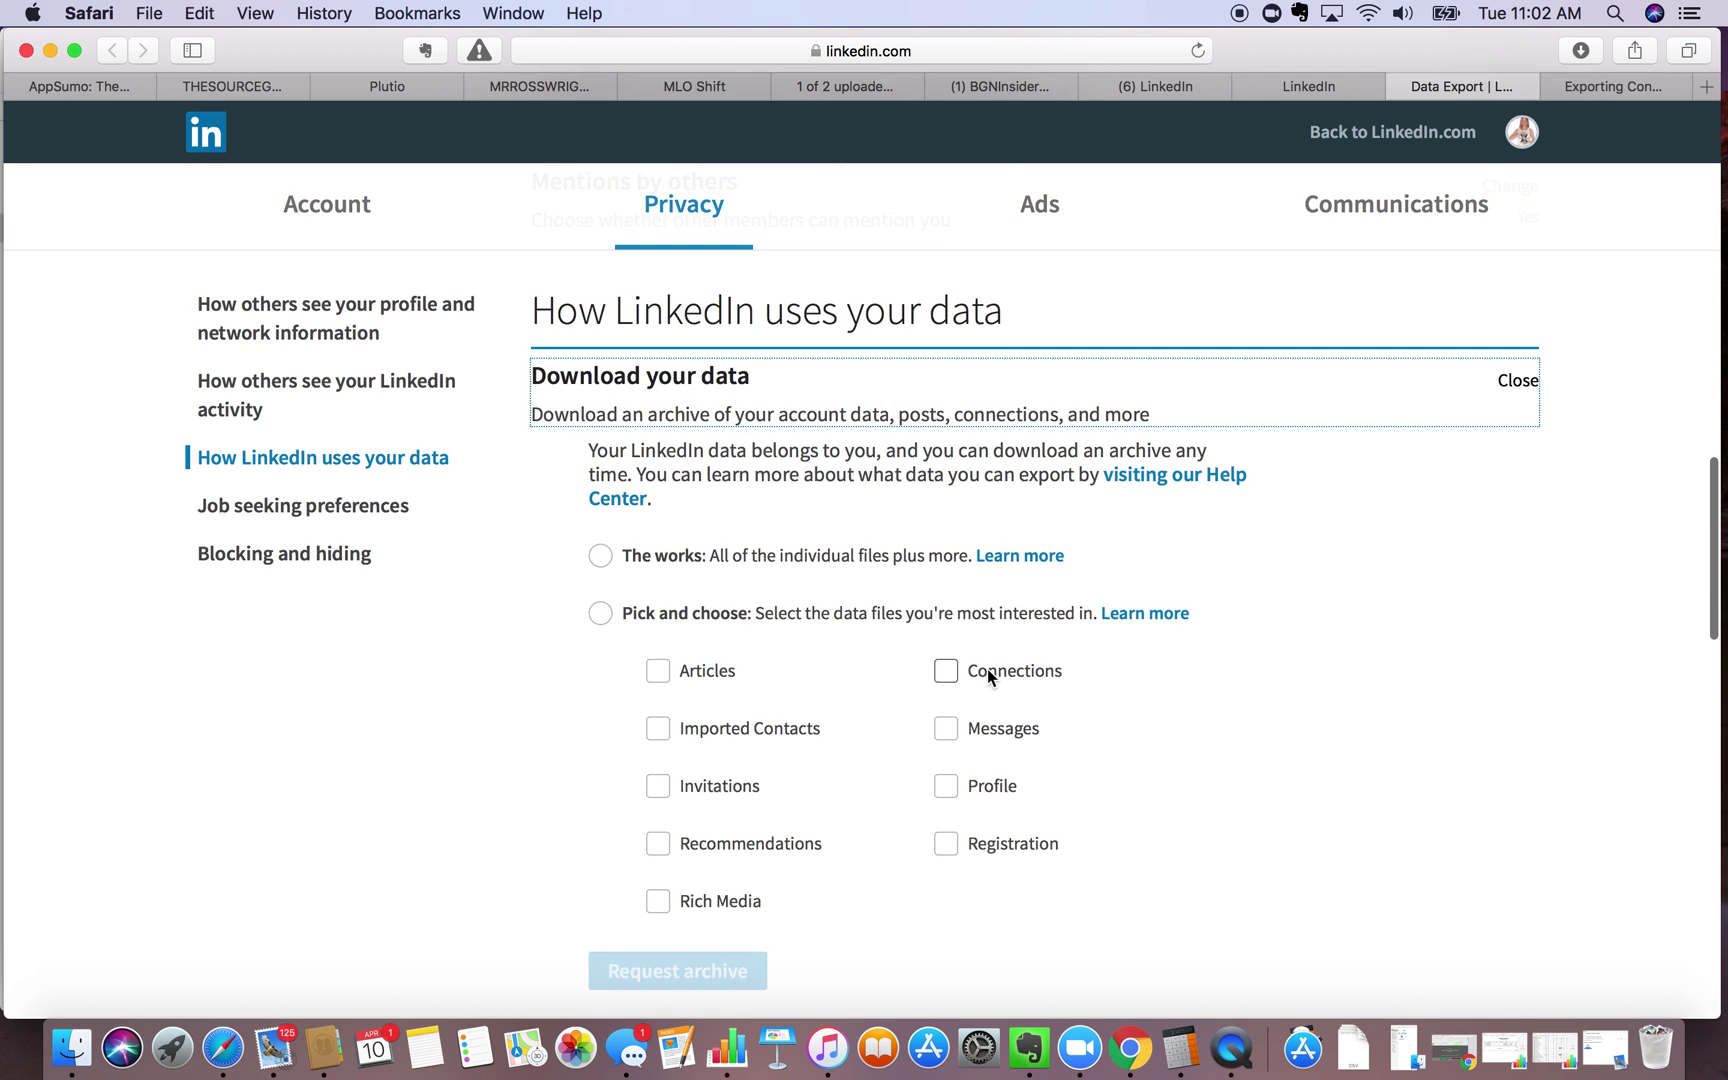
pyautogui.click(1627, 84)
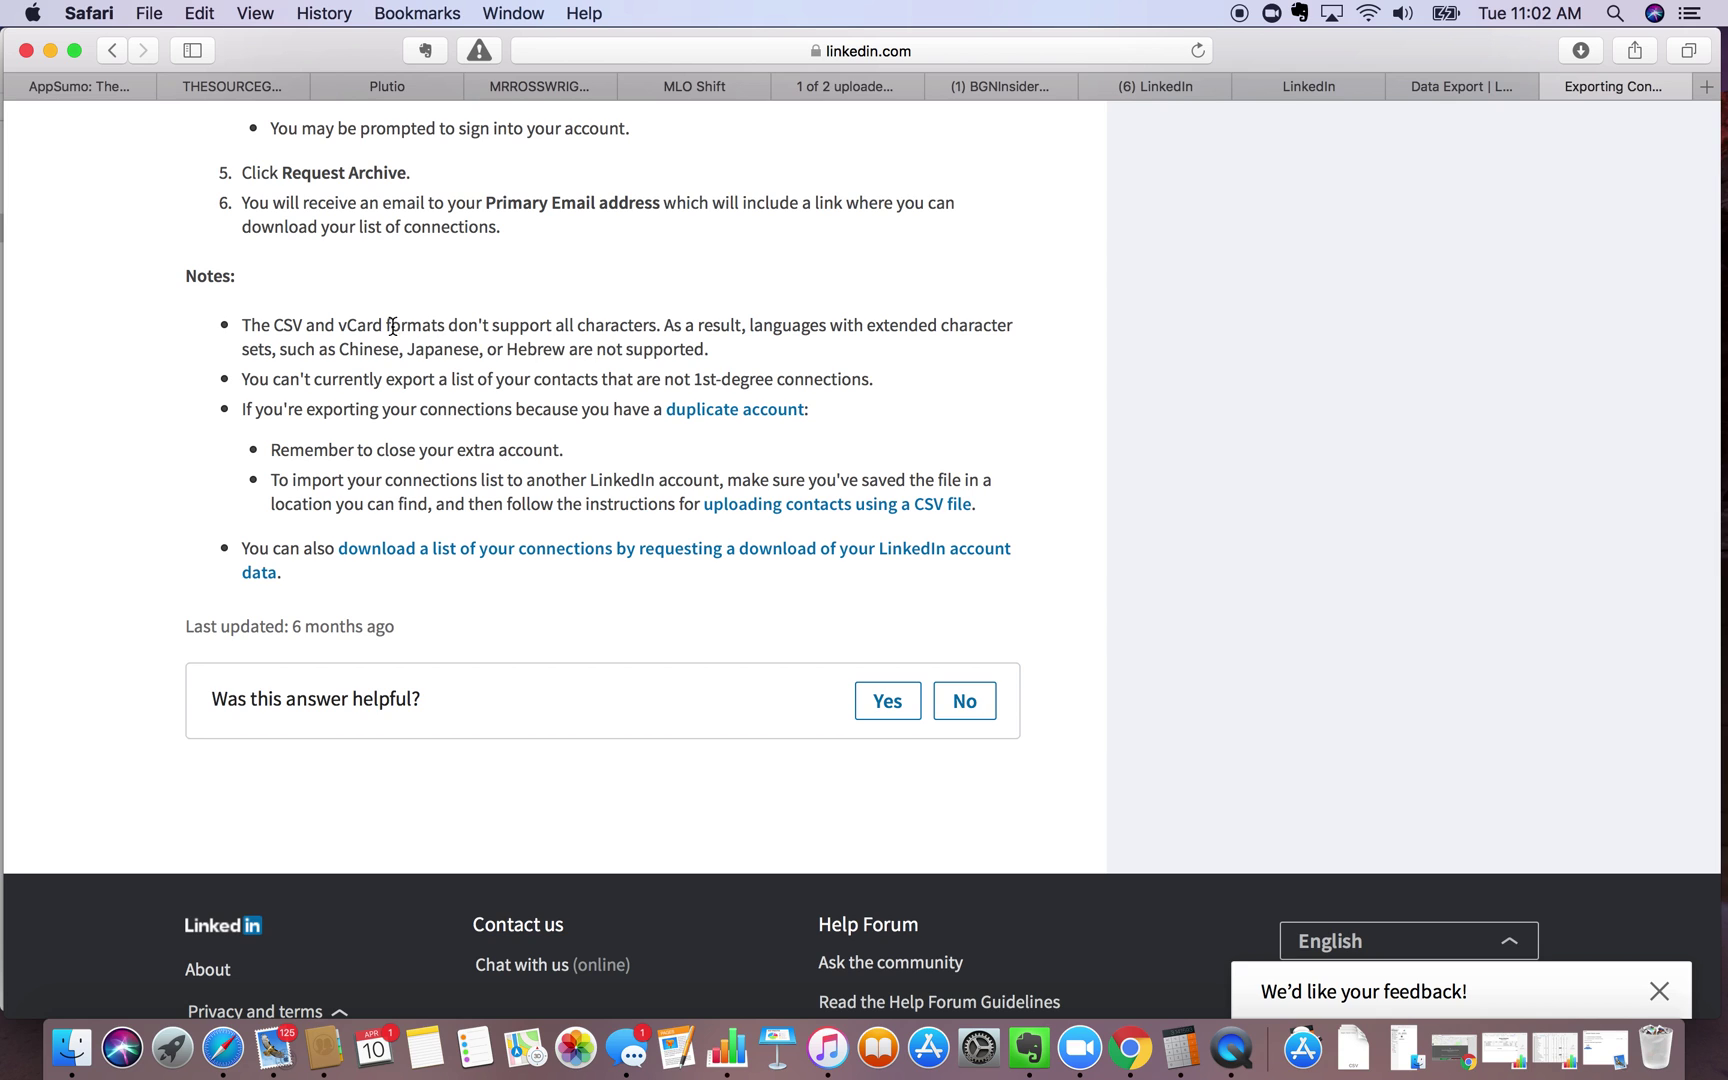
pyautogui.scroll(-1, 373, 325)
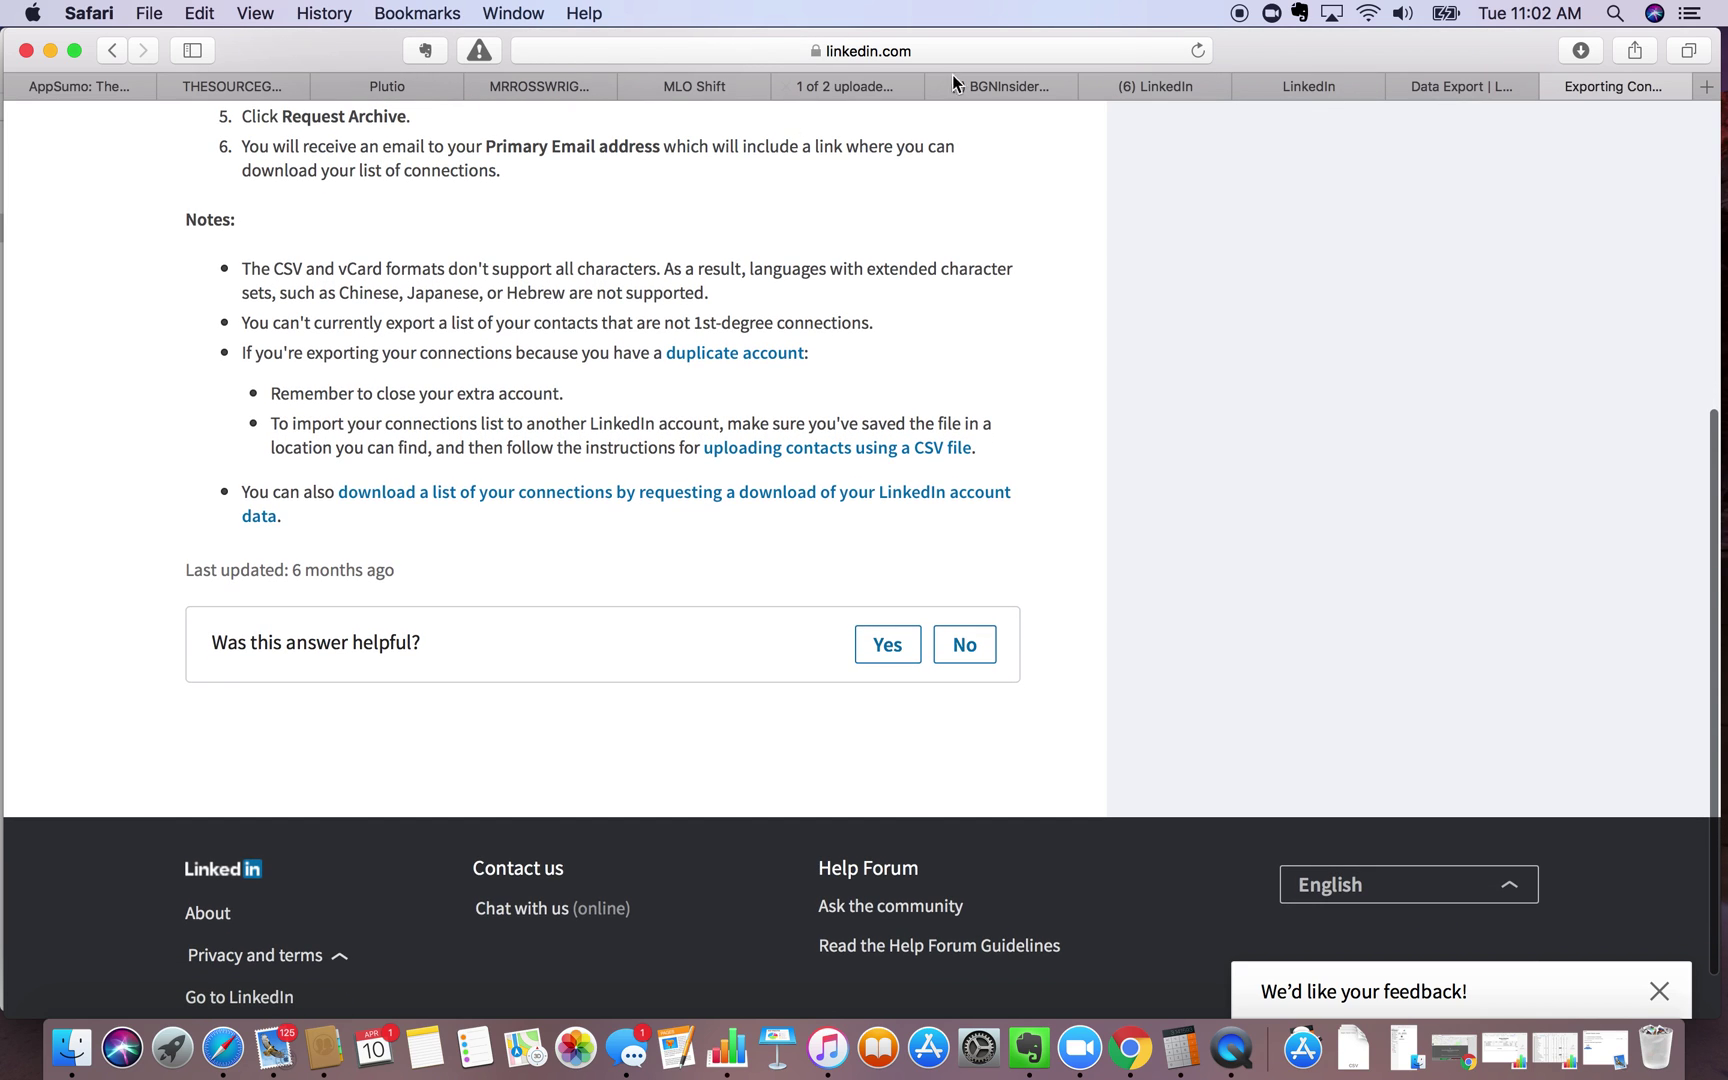
pyautogui.moveTo(1308, 86)
pyautogui.click(1444, 86)
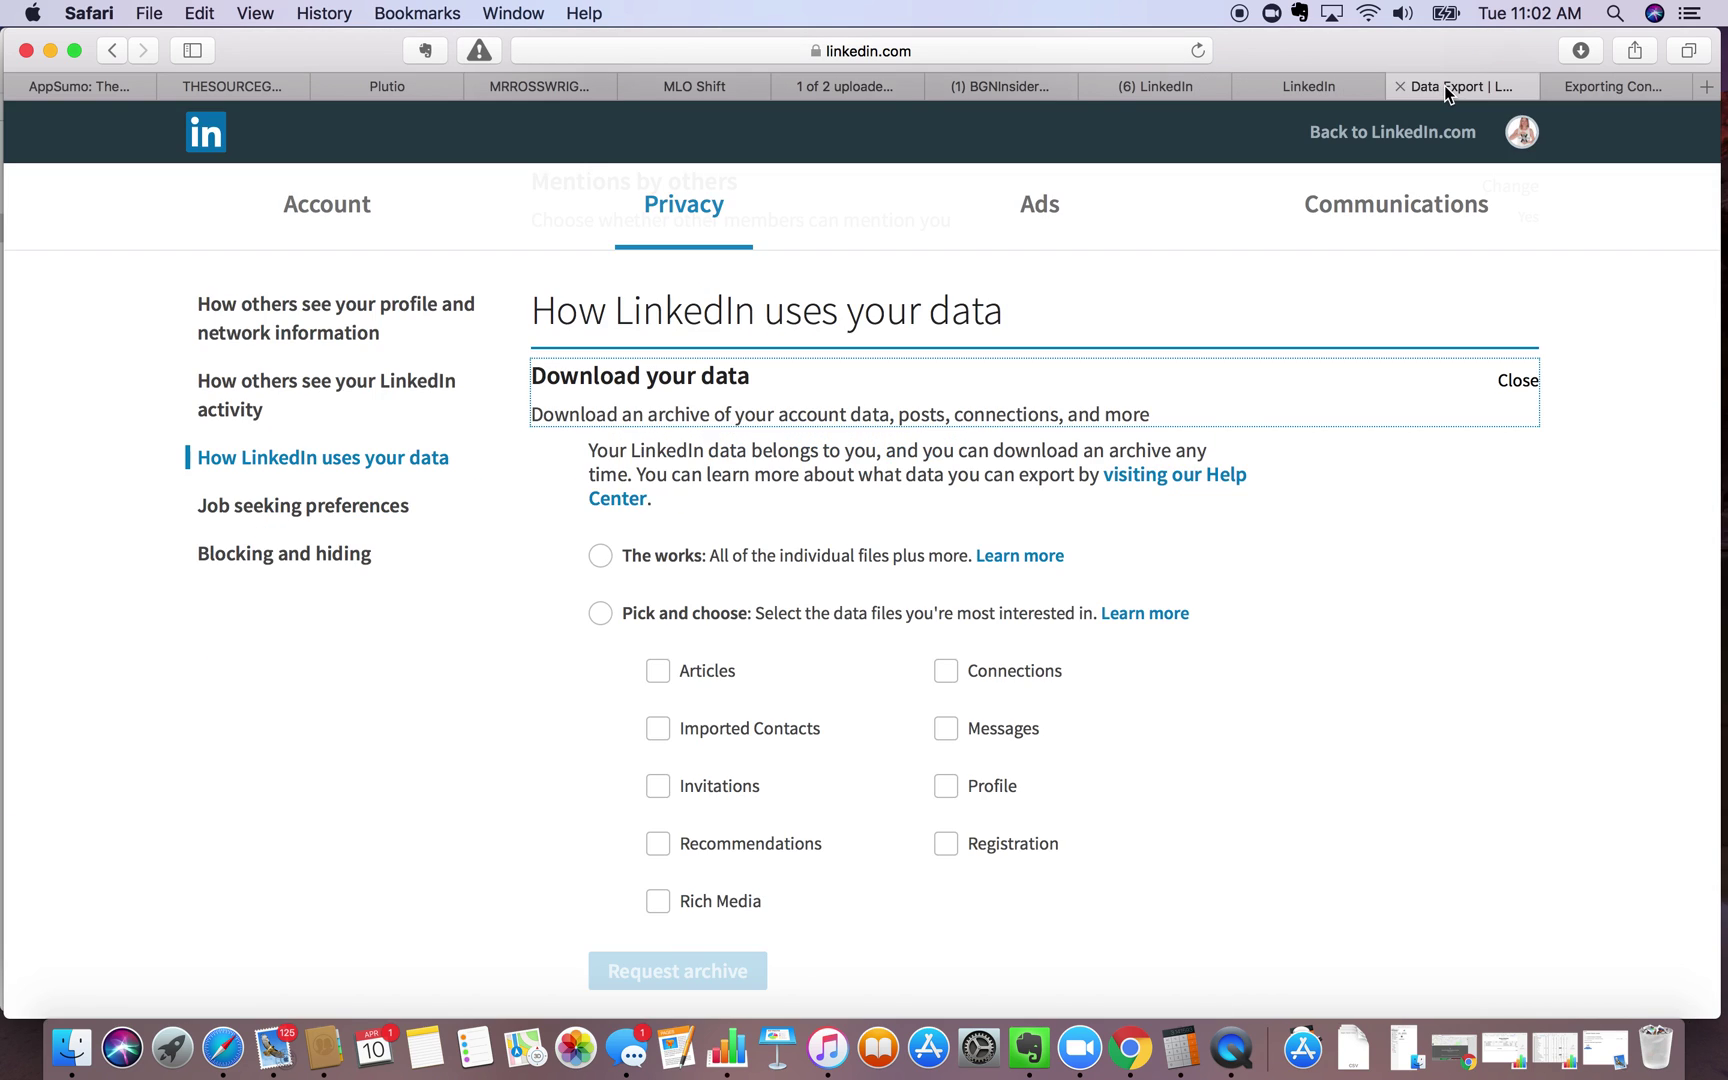
# Step: Choose 'Pick and choose' with only Connections ticked, and request the archive
pyautogui.click(601, 610)
pyautogui.scroll(-3, 843, 607)
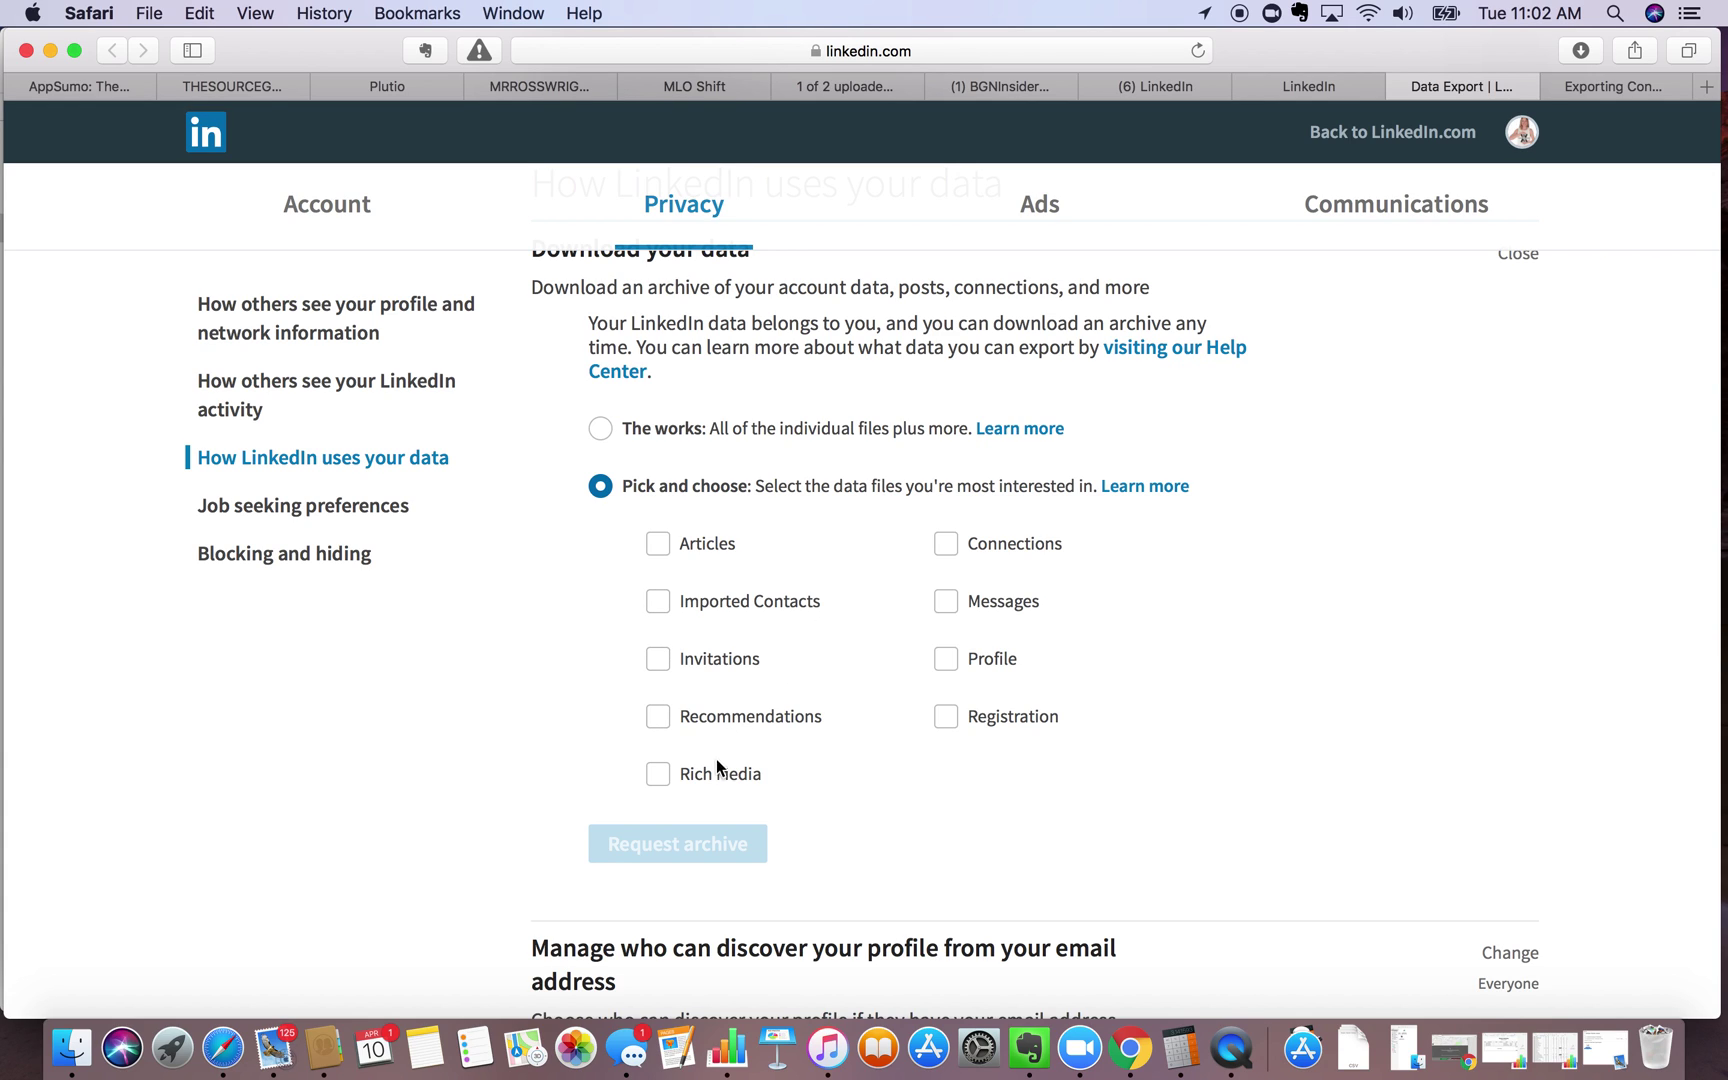
pyautogui.click(997, 556)
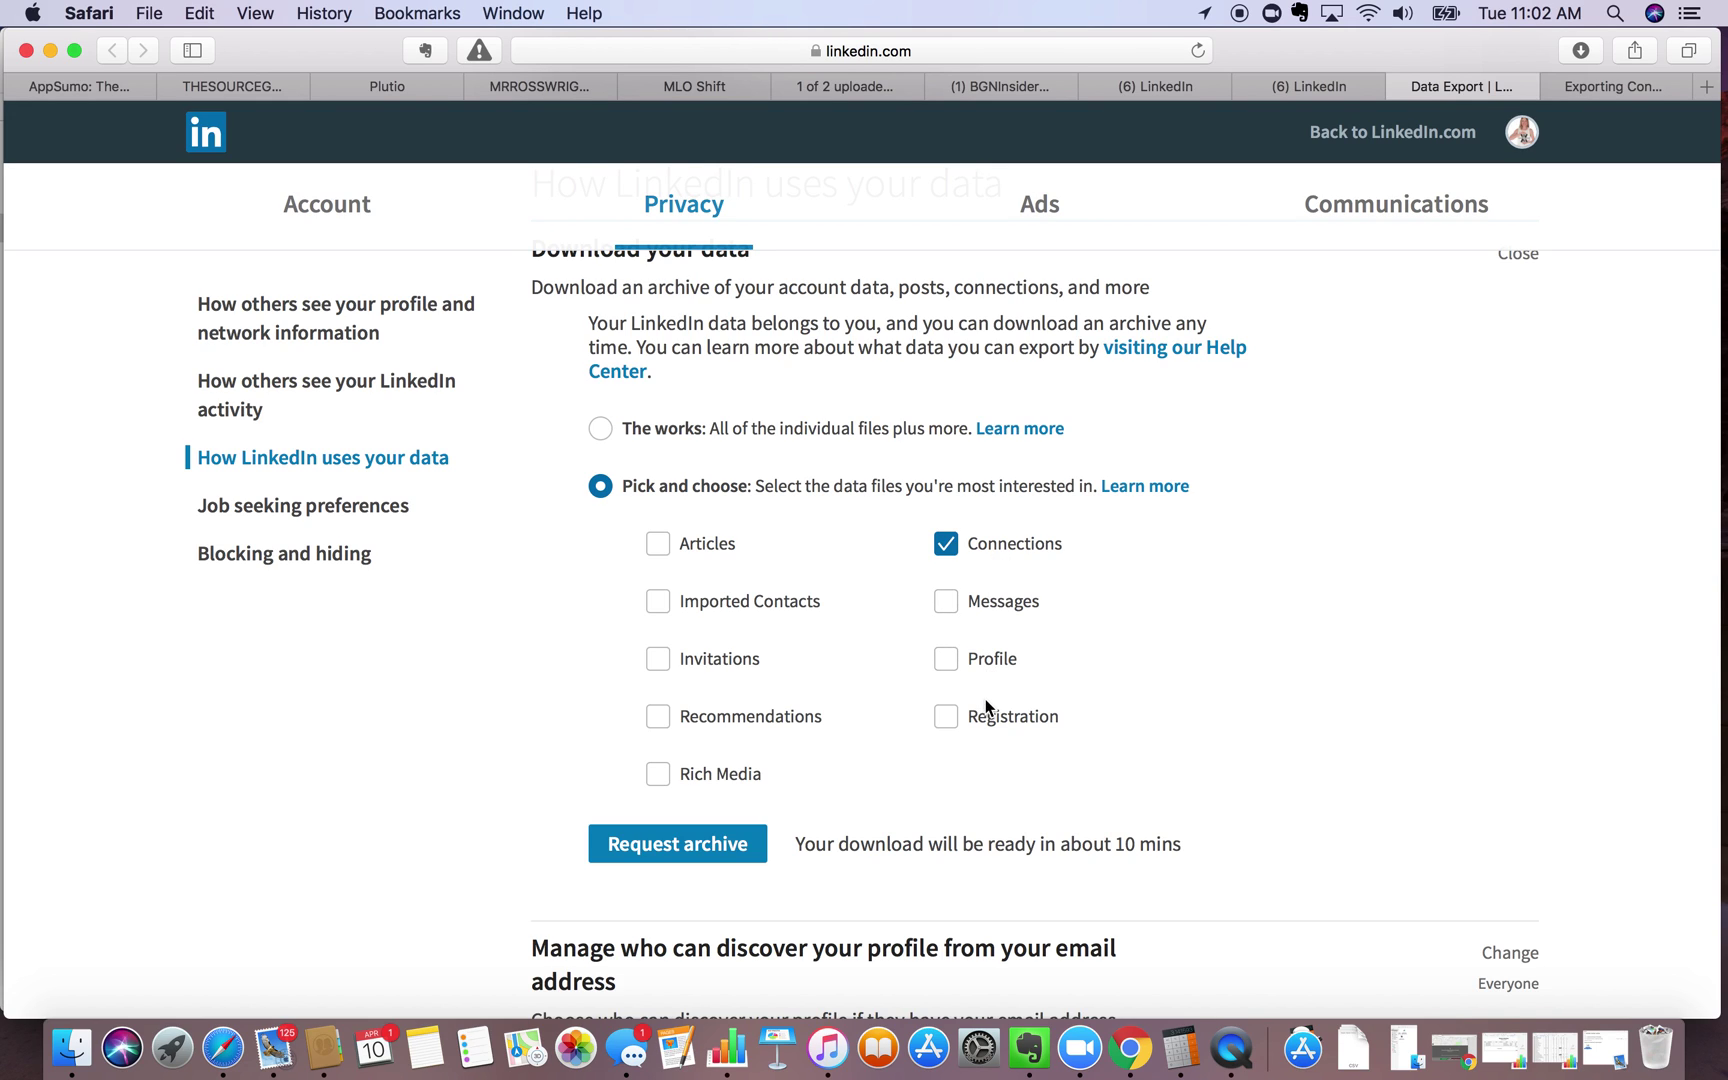
pyautogui.click(700, 845)
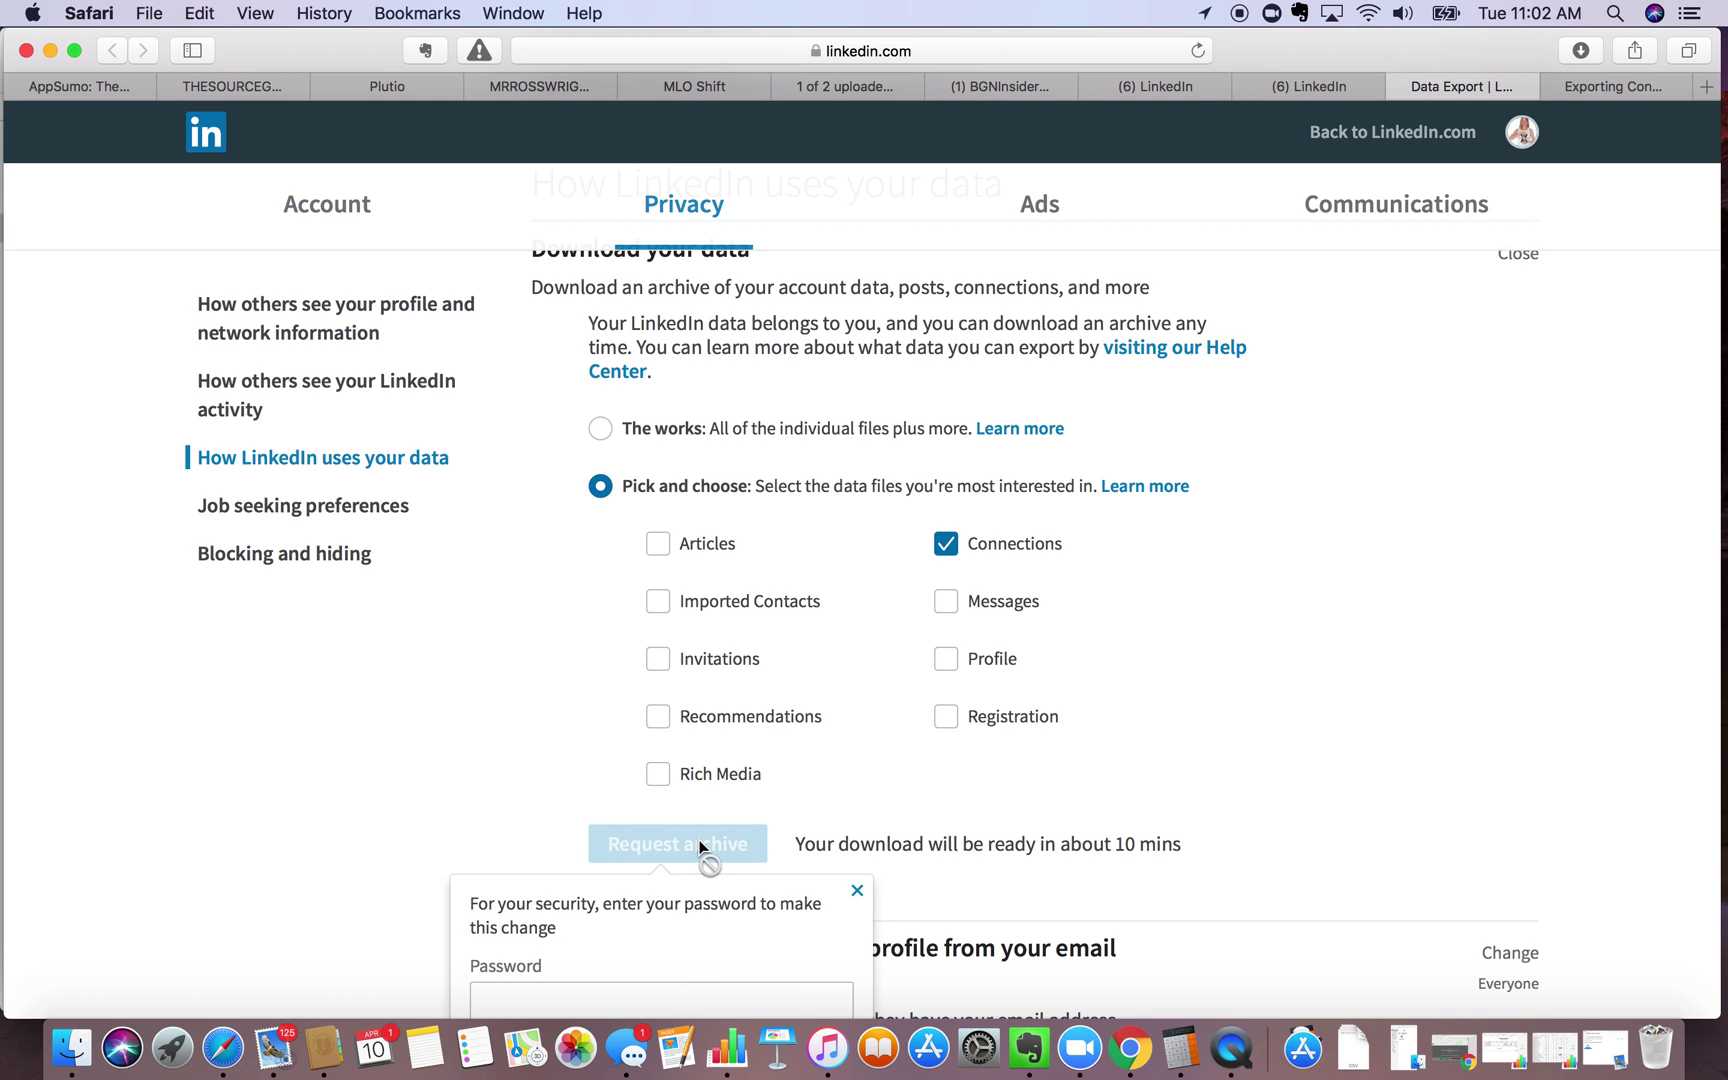
# Step: Enter the account password in the security prompt to confirm the Connections archive request
pyautogui.scroll(-5, 700, 845)
pyautogui.click(665, 786)
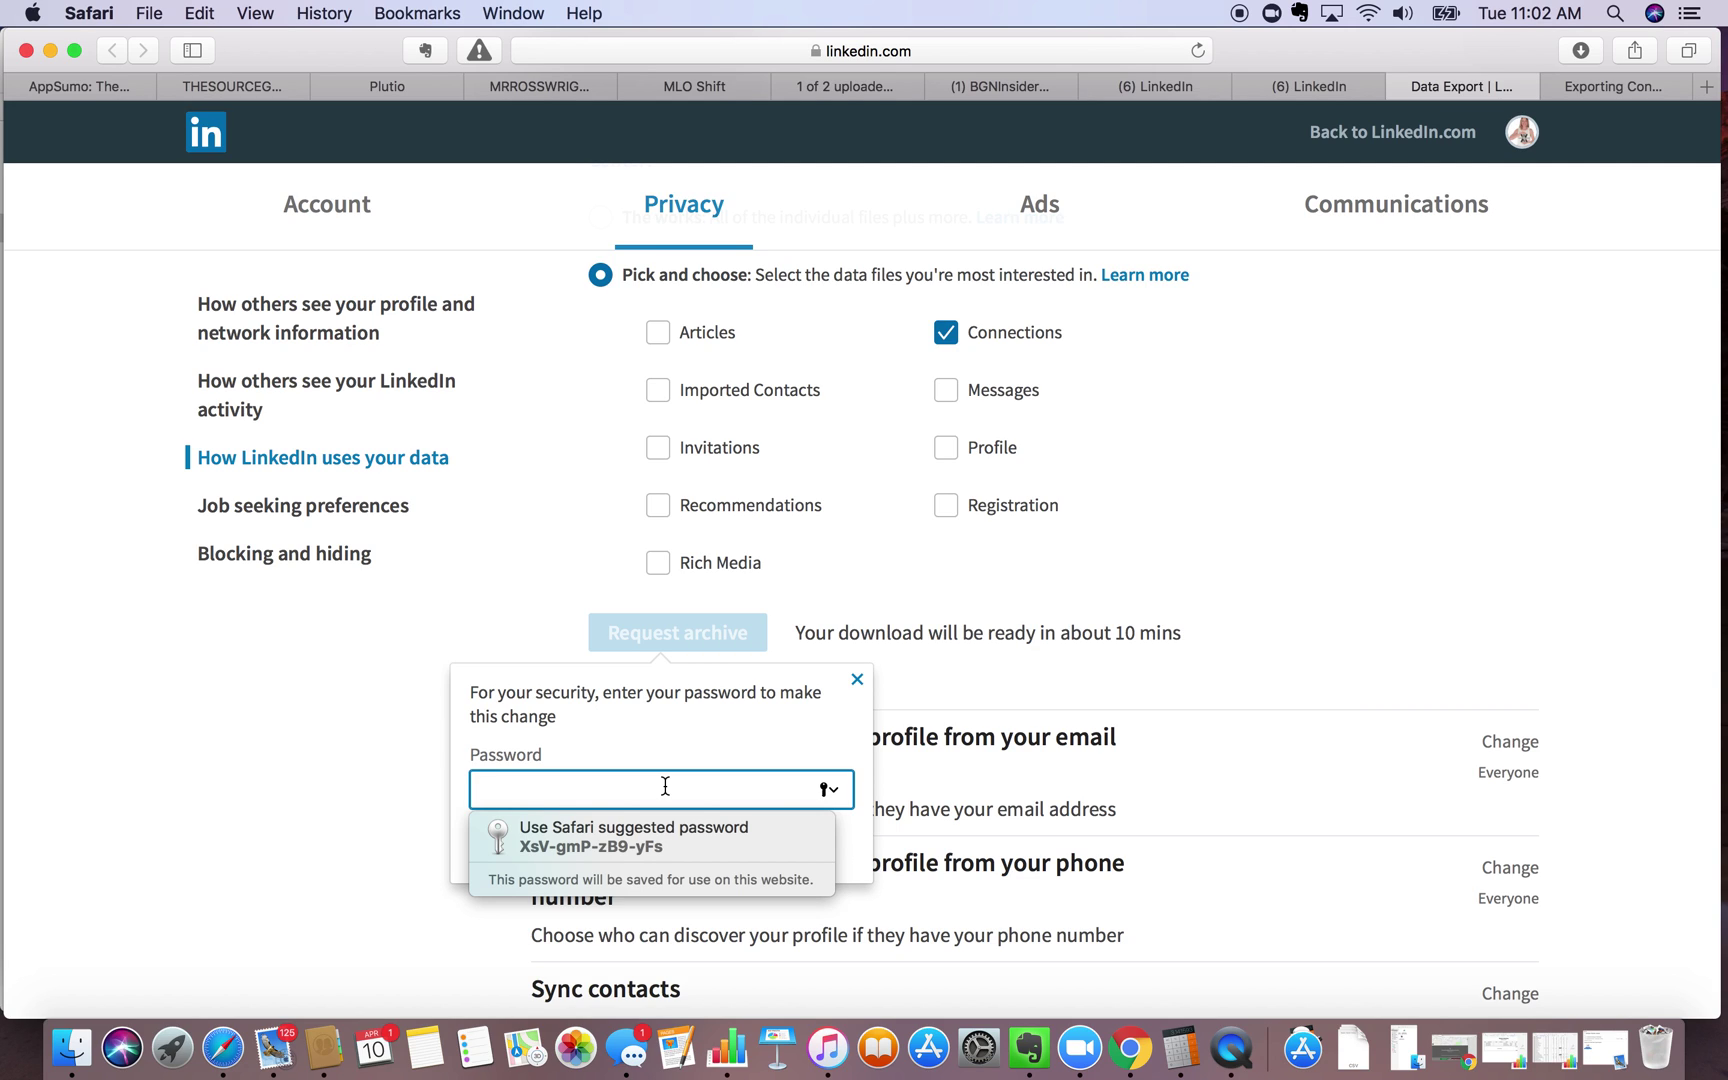
pyautogui.write('•••')
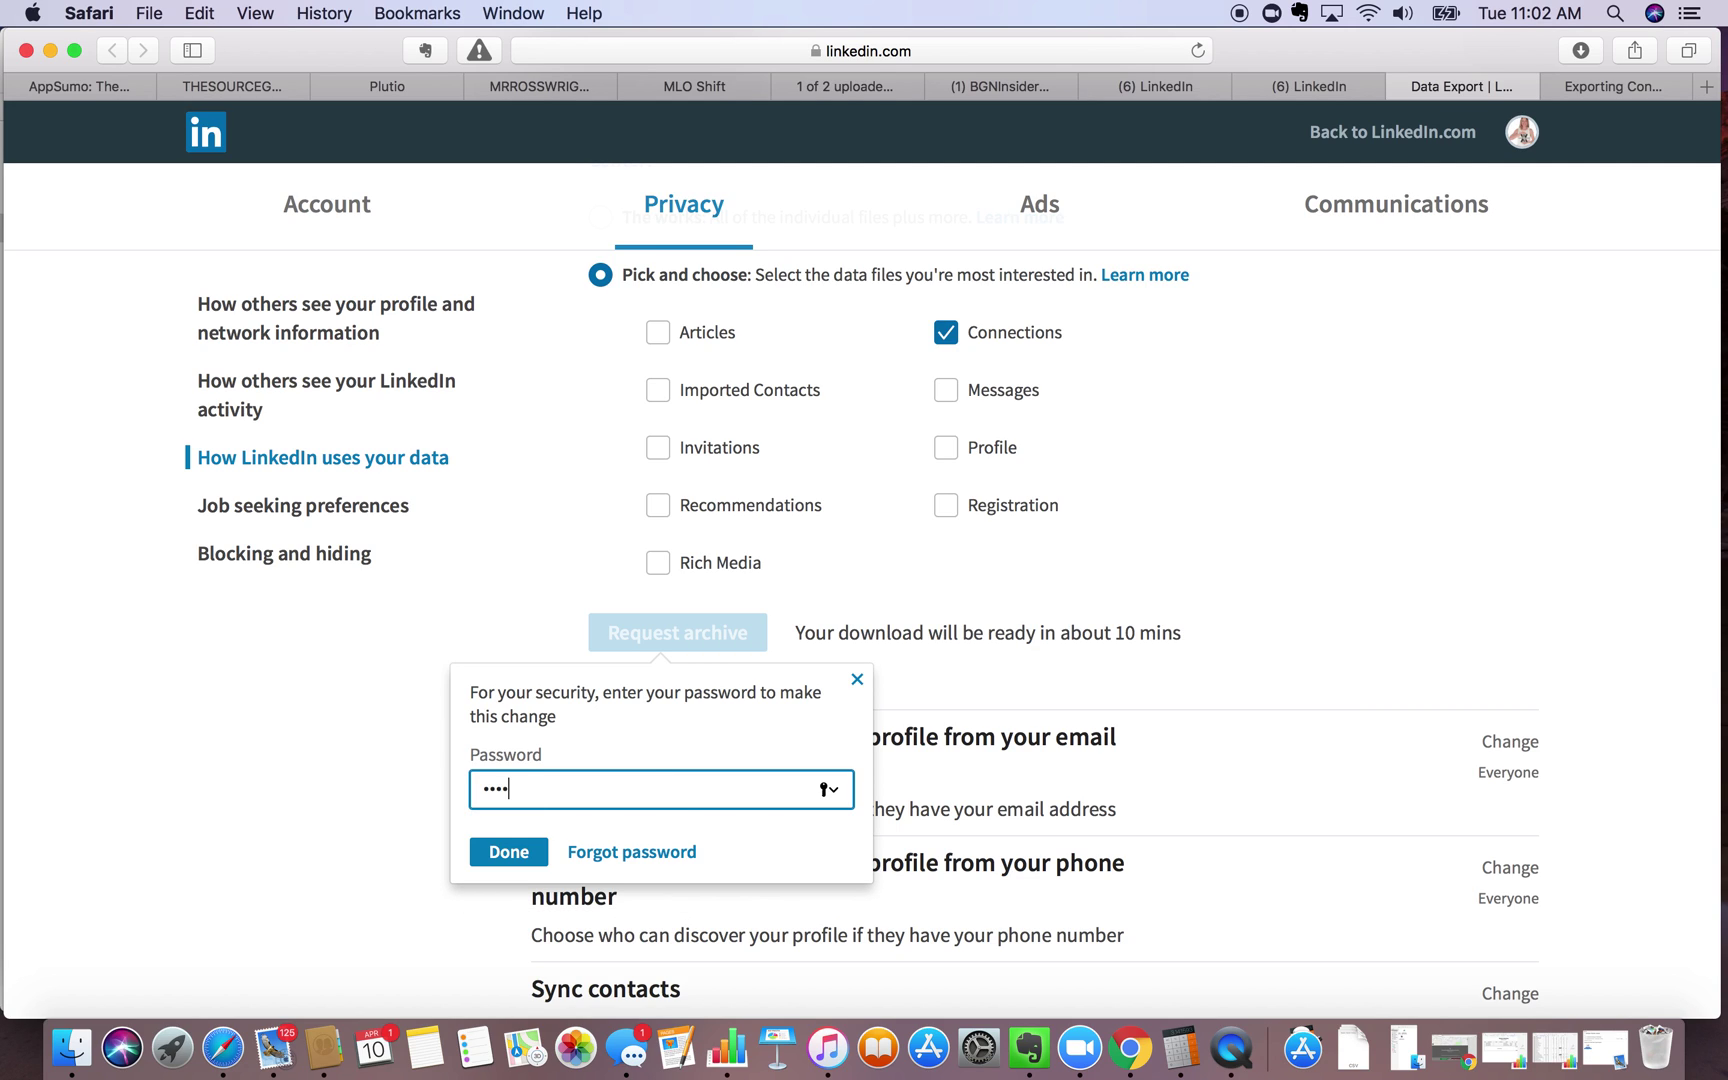
pyautogui.write('•••••••')
pyautogui.press('Return')
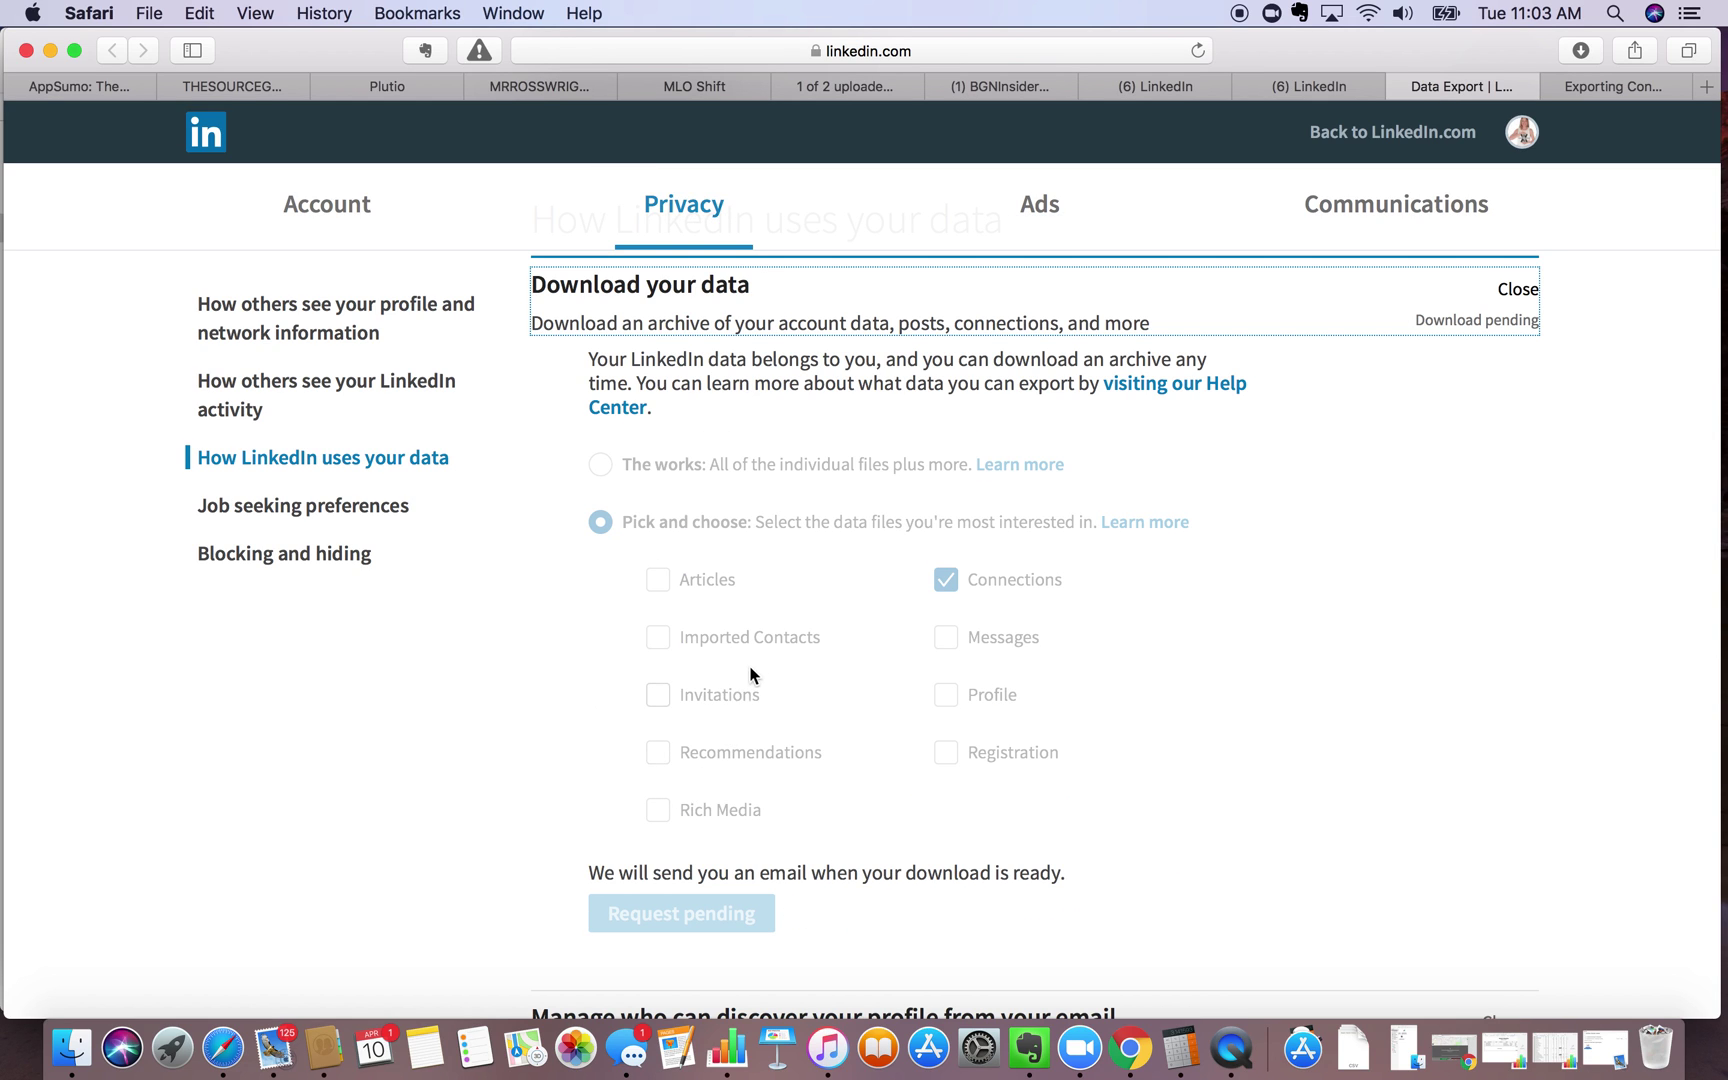
pyautogui.scroll(-3, 759, 663)
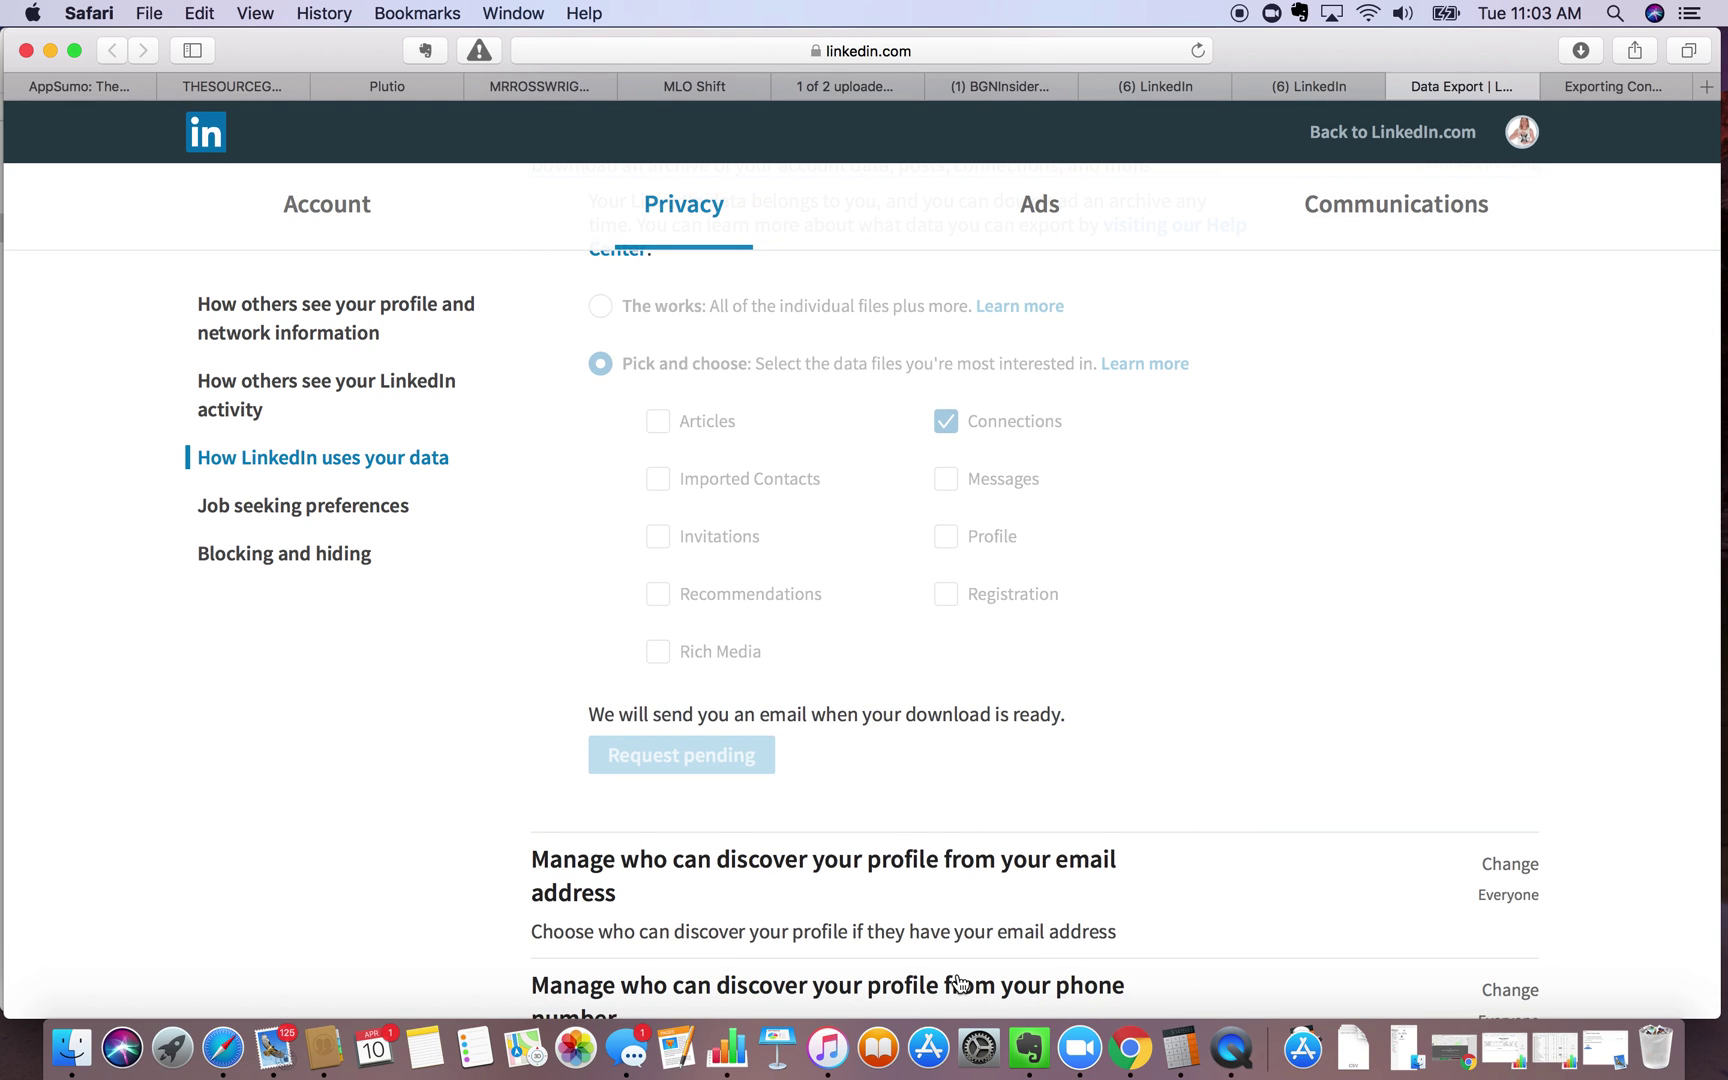
pyautogui.scroll(-2, 957, 980)
pyautogui.scroll(-2, 958, 983)
pyautogui.scroll(-2, 958, 983)
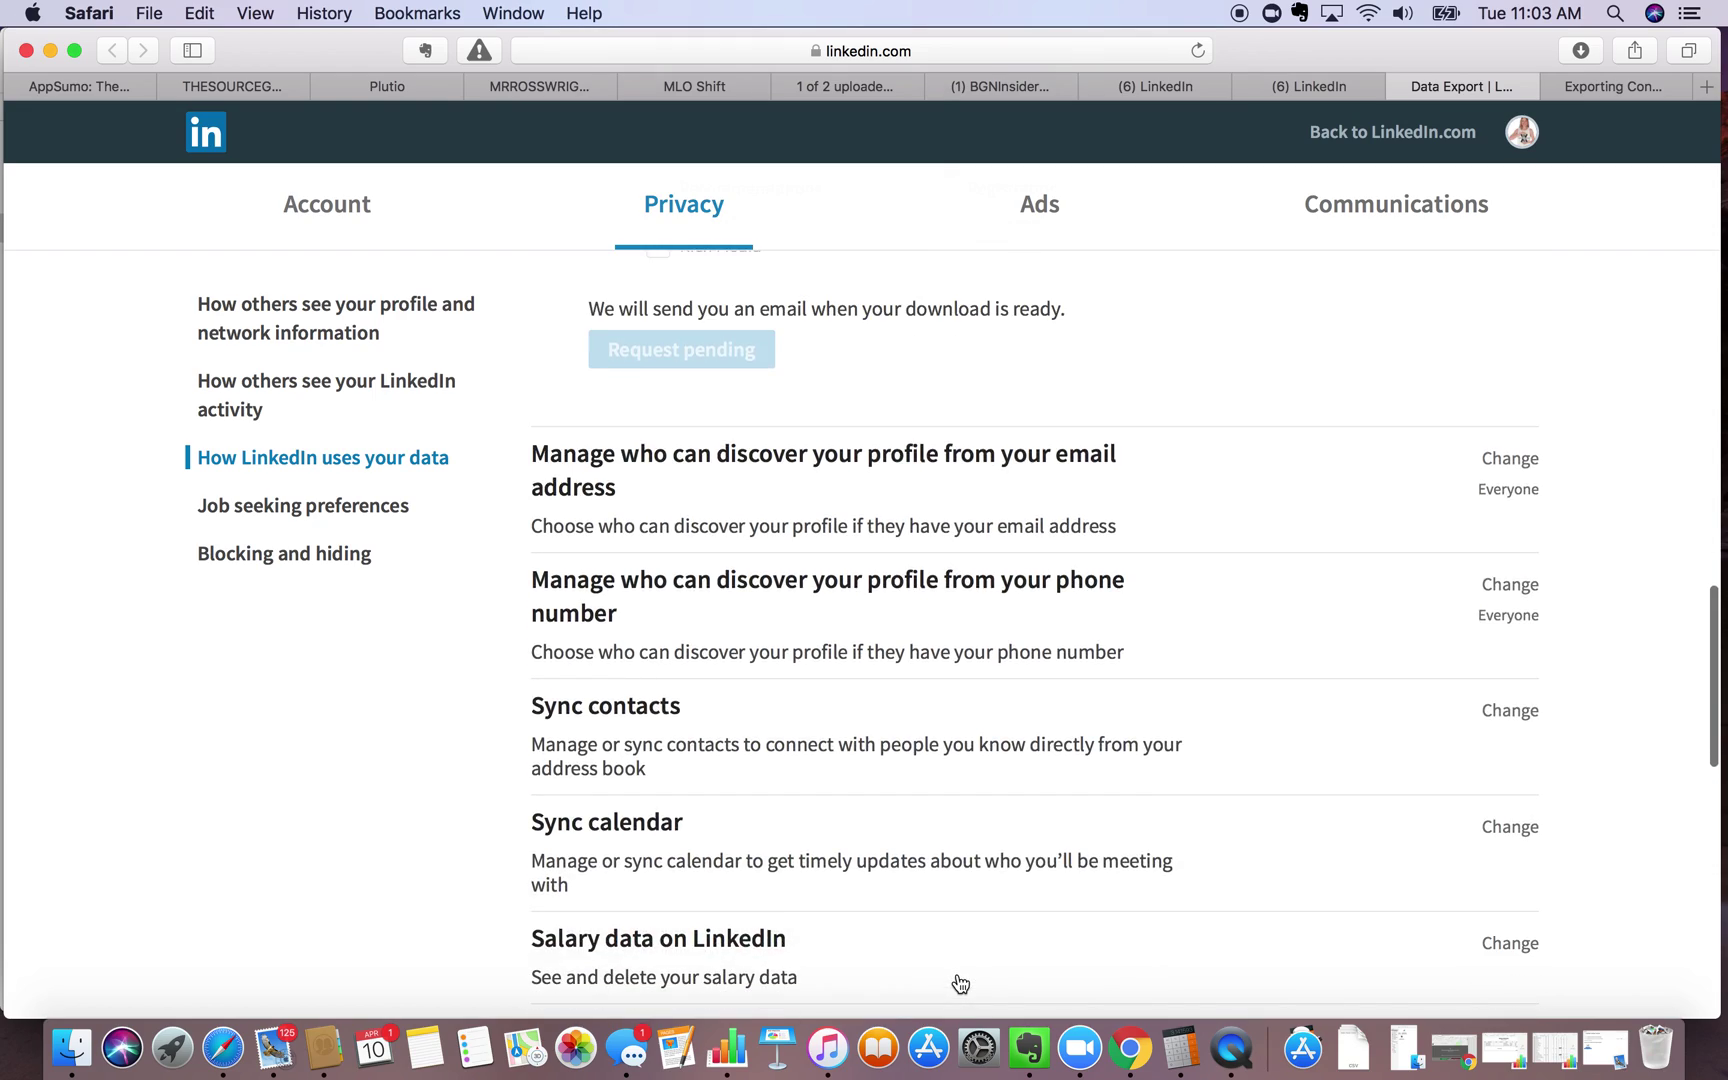
pyautogui.scroll(-3, 958, 983)
pyautogui.scroll(-2, 958, 983)
pyautogui.scroll(-6, 958, 983)
pyautogui.scroll(-3, 958, 983)
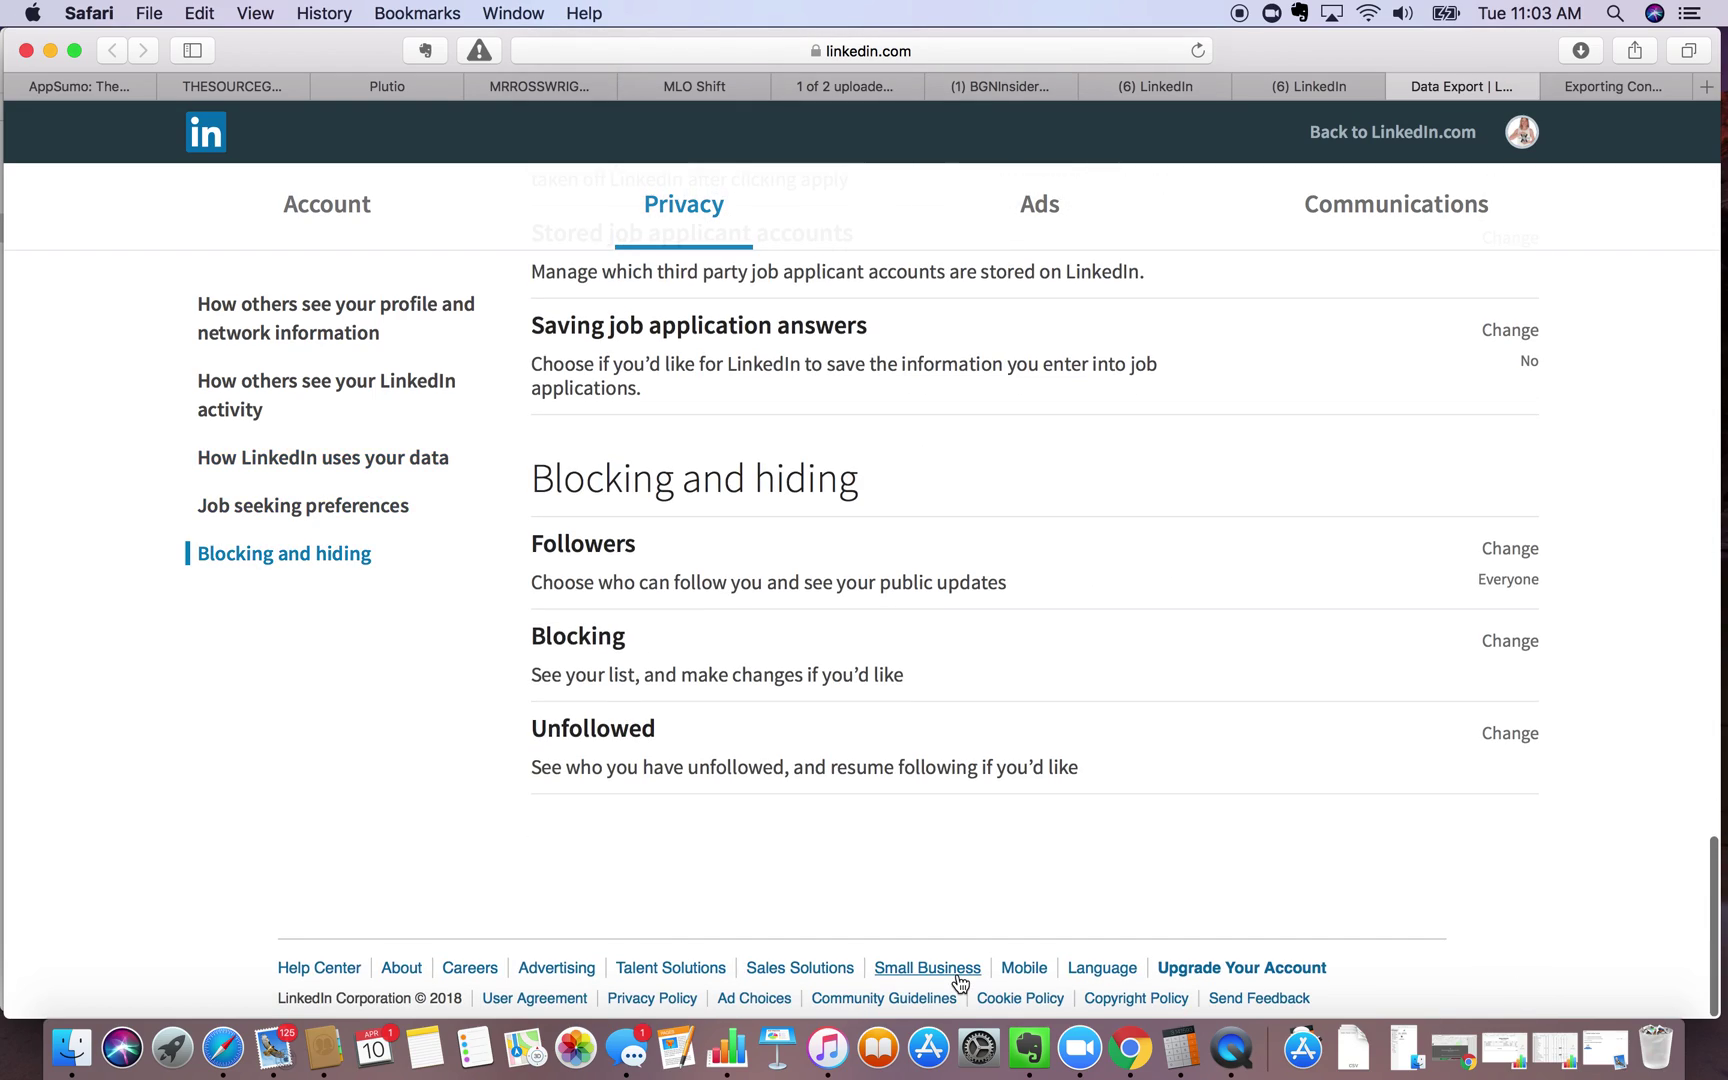
pyautogui.scroll(15, 958, 983)
pyautogui.scroll(10, 958, 983)
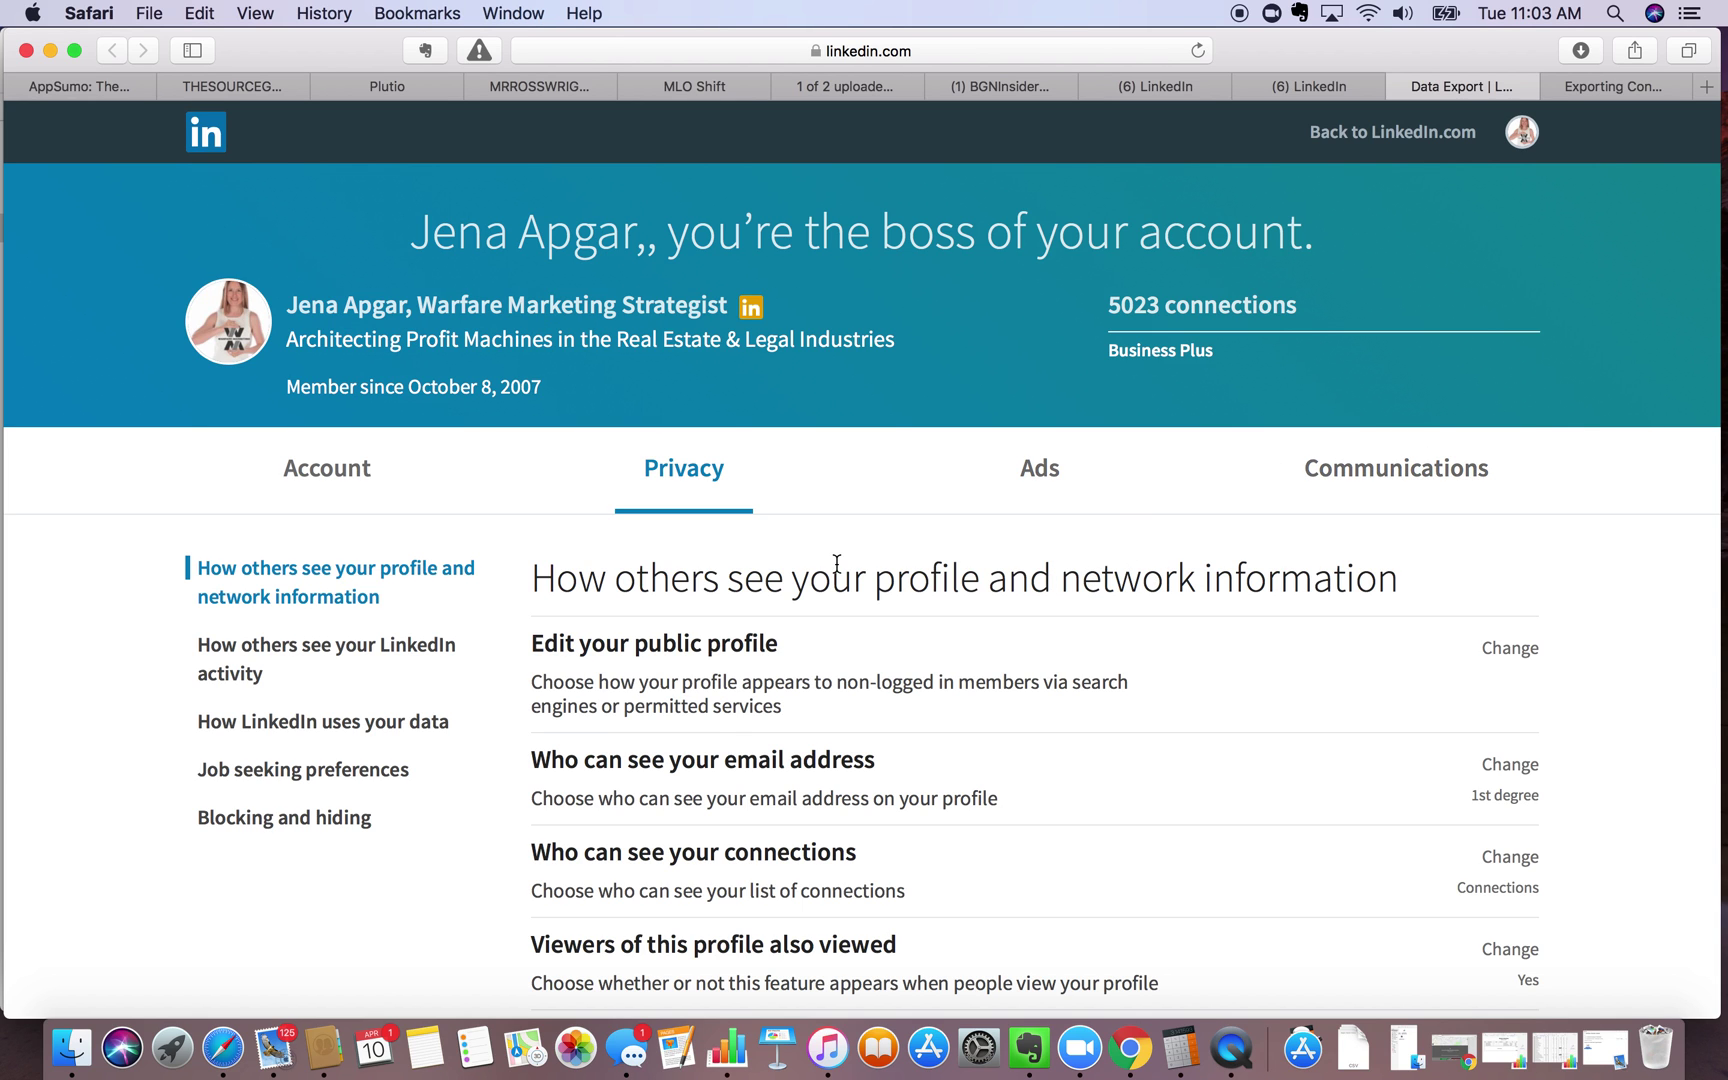
pyautogui.scroll(-5, 838, 572)
pyautogui.scroll(-1, 838, 572)
pyautogui.scroll(-4, 838, 572)
pyautogui.scroll(-1, 837, 565)
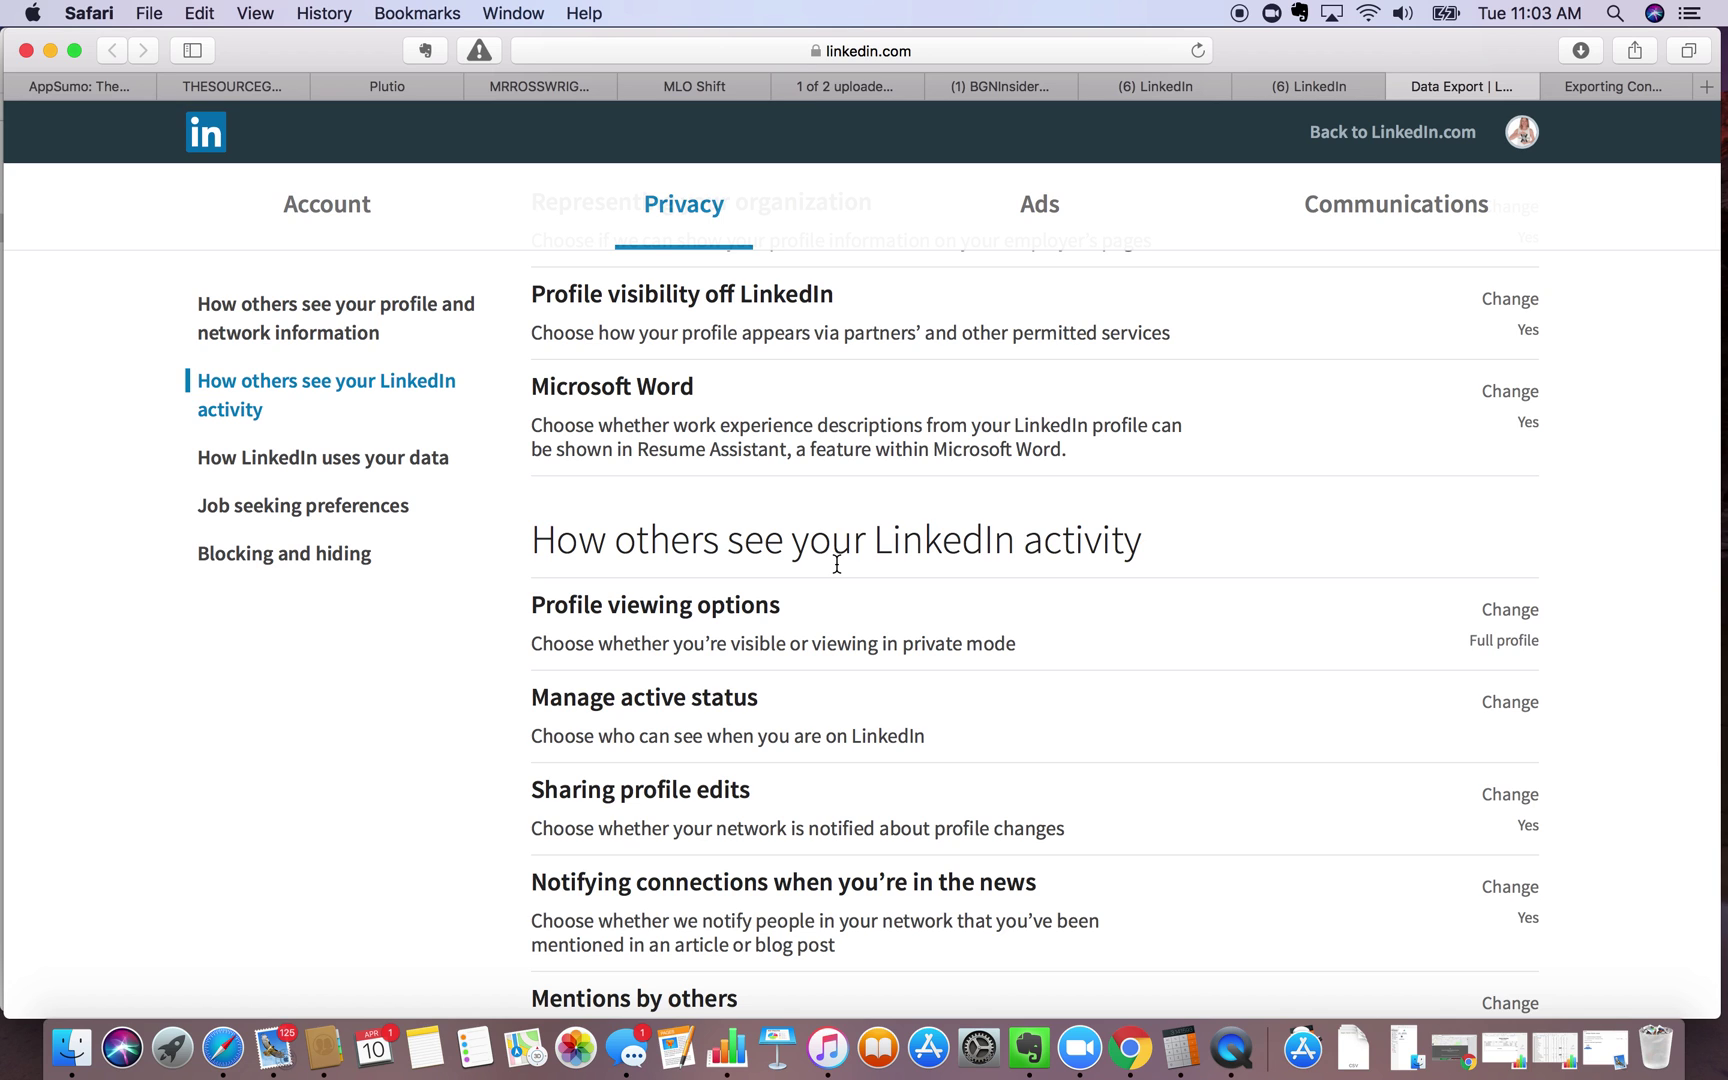
pyautogui.scroll(-4, 756, 605)
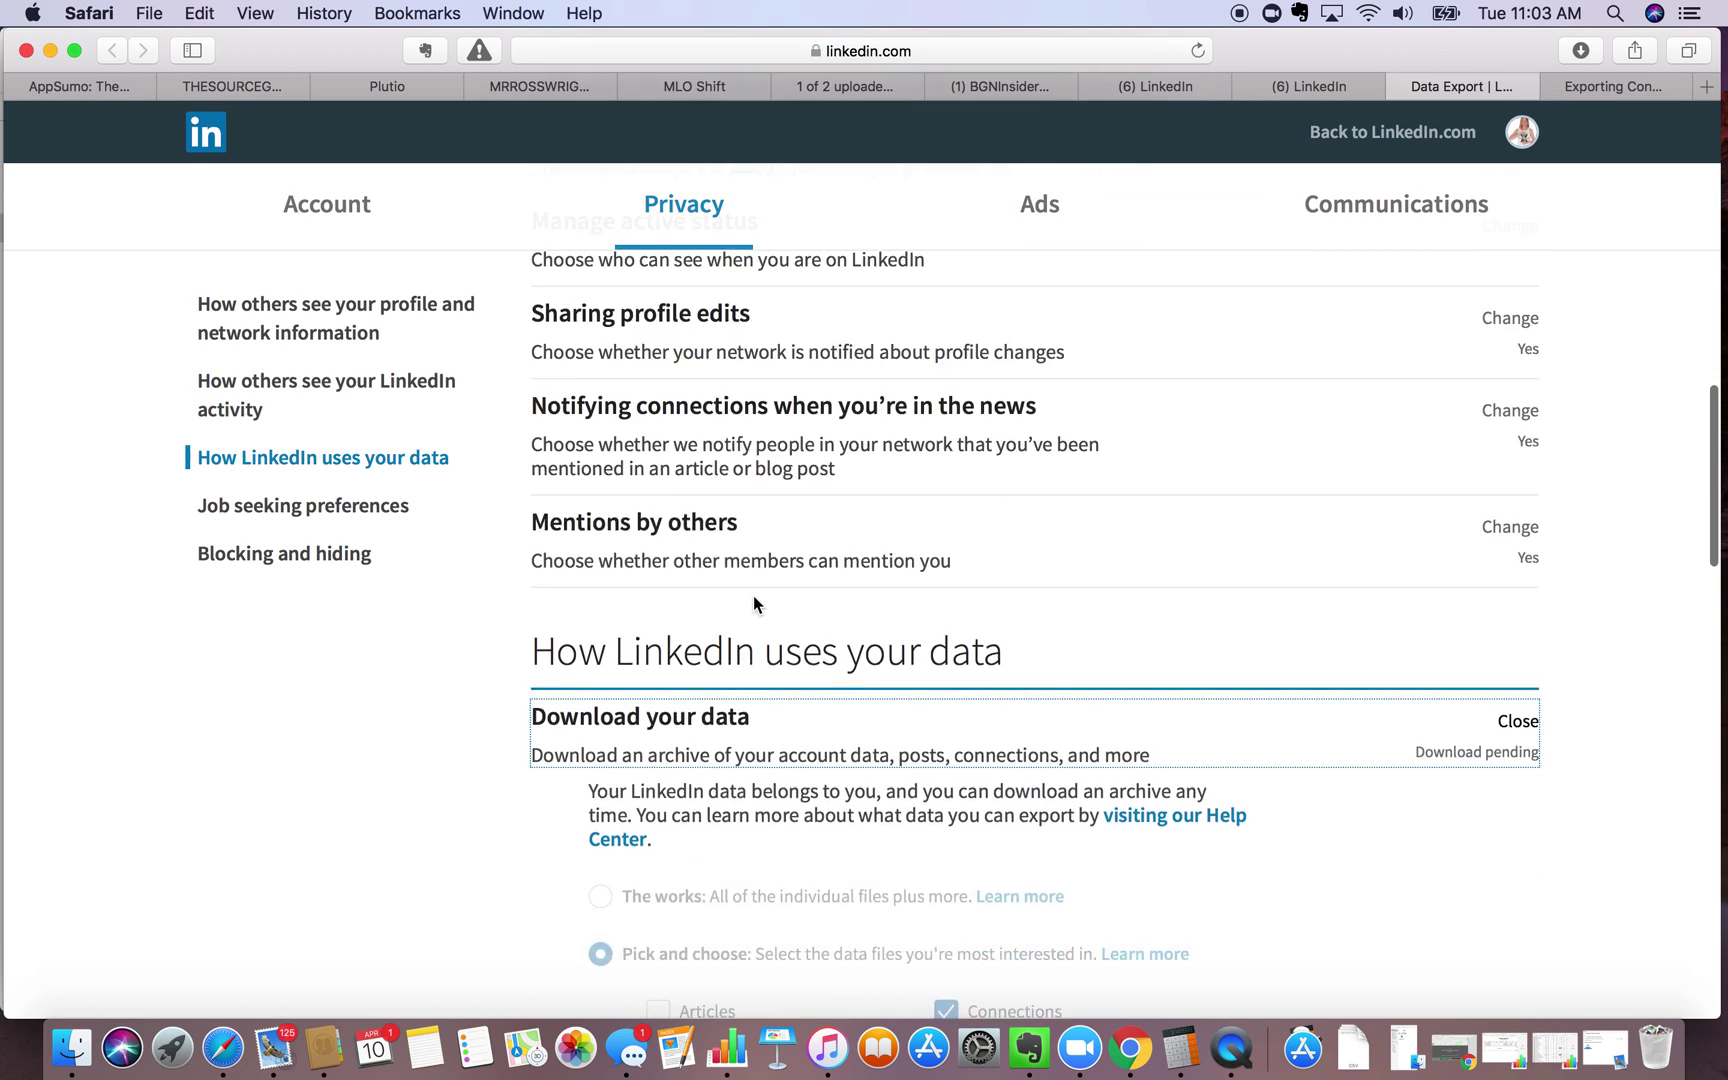
pyautogui.scroll(-3, 753, 595)
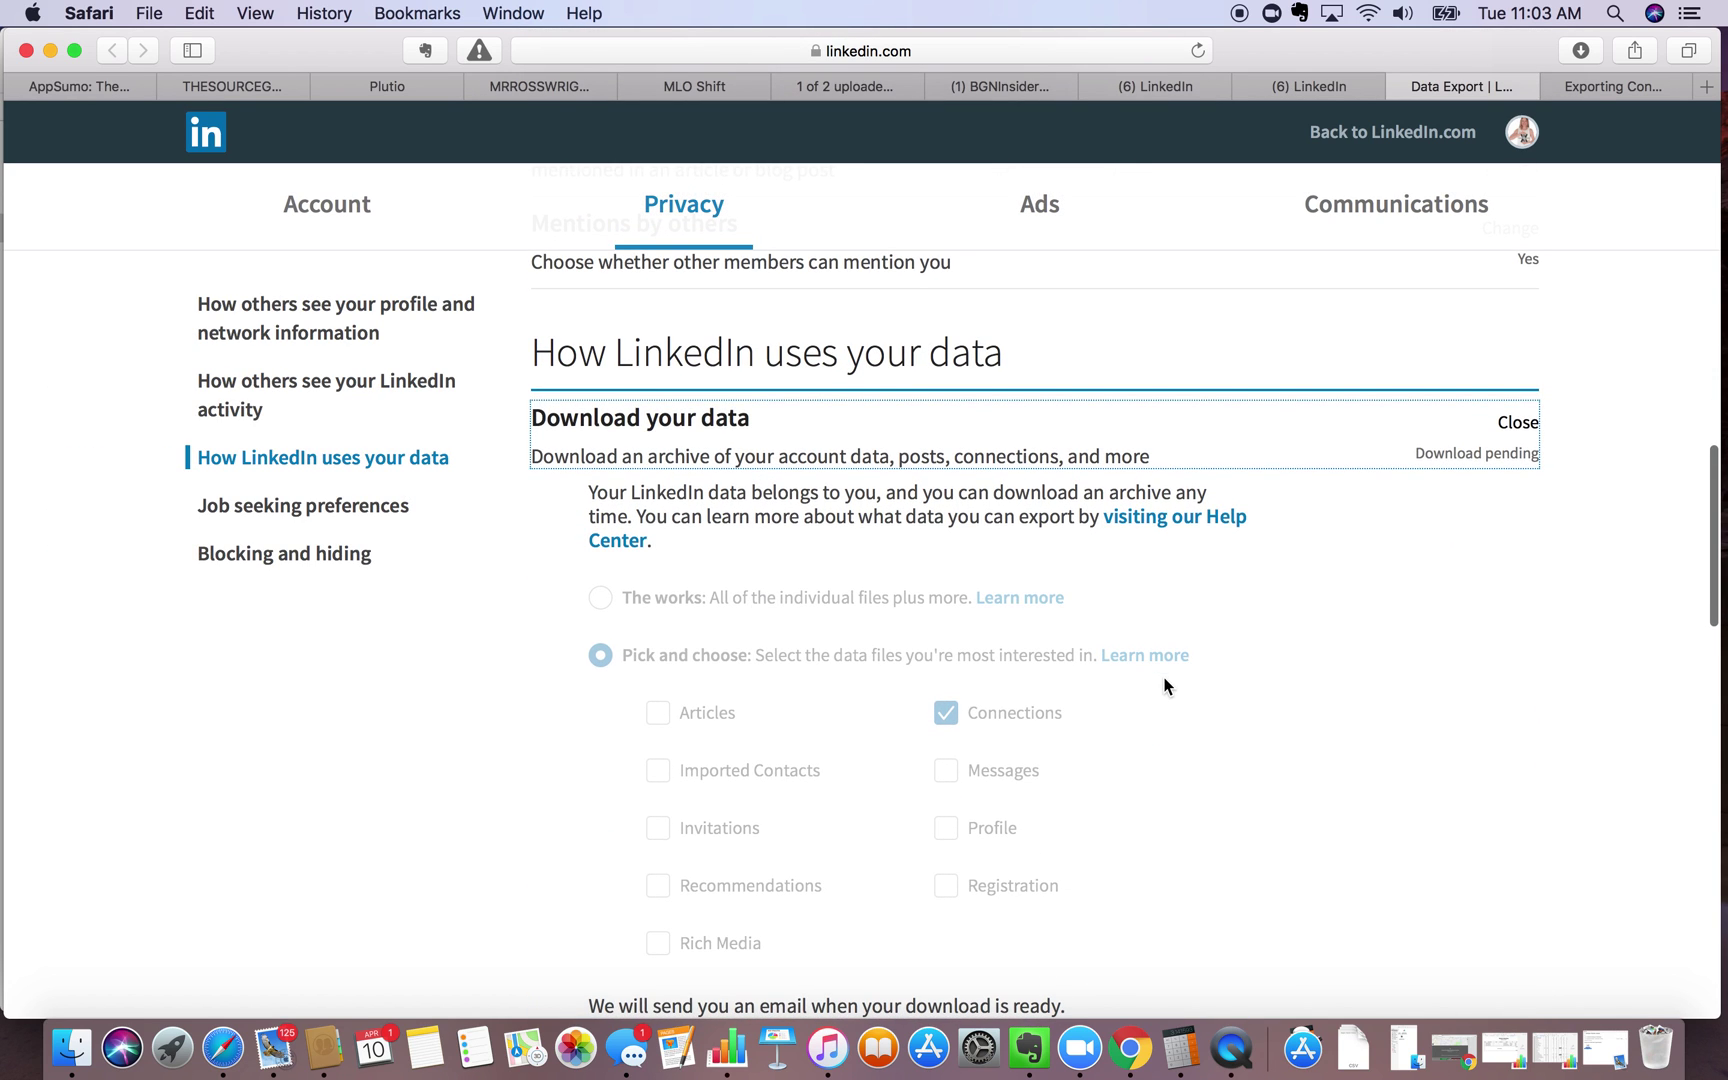
pyautogui.scroll(-3, 1207, 750)
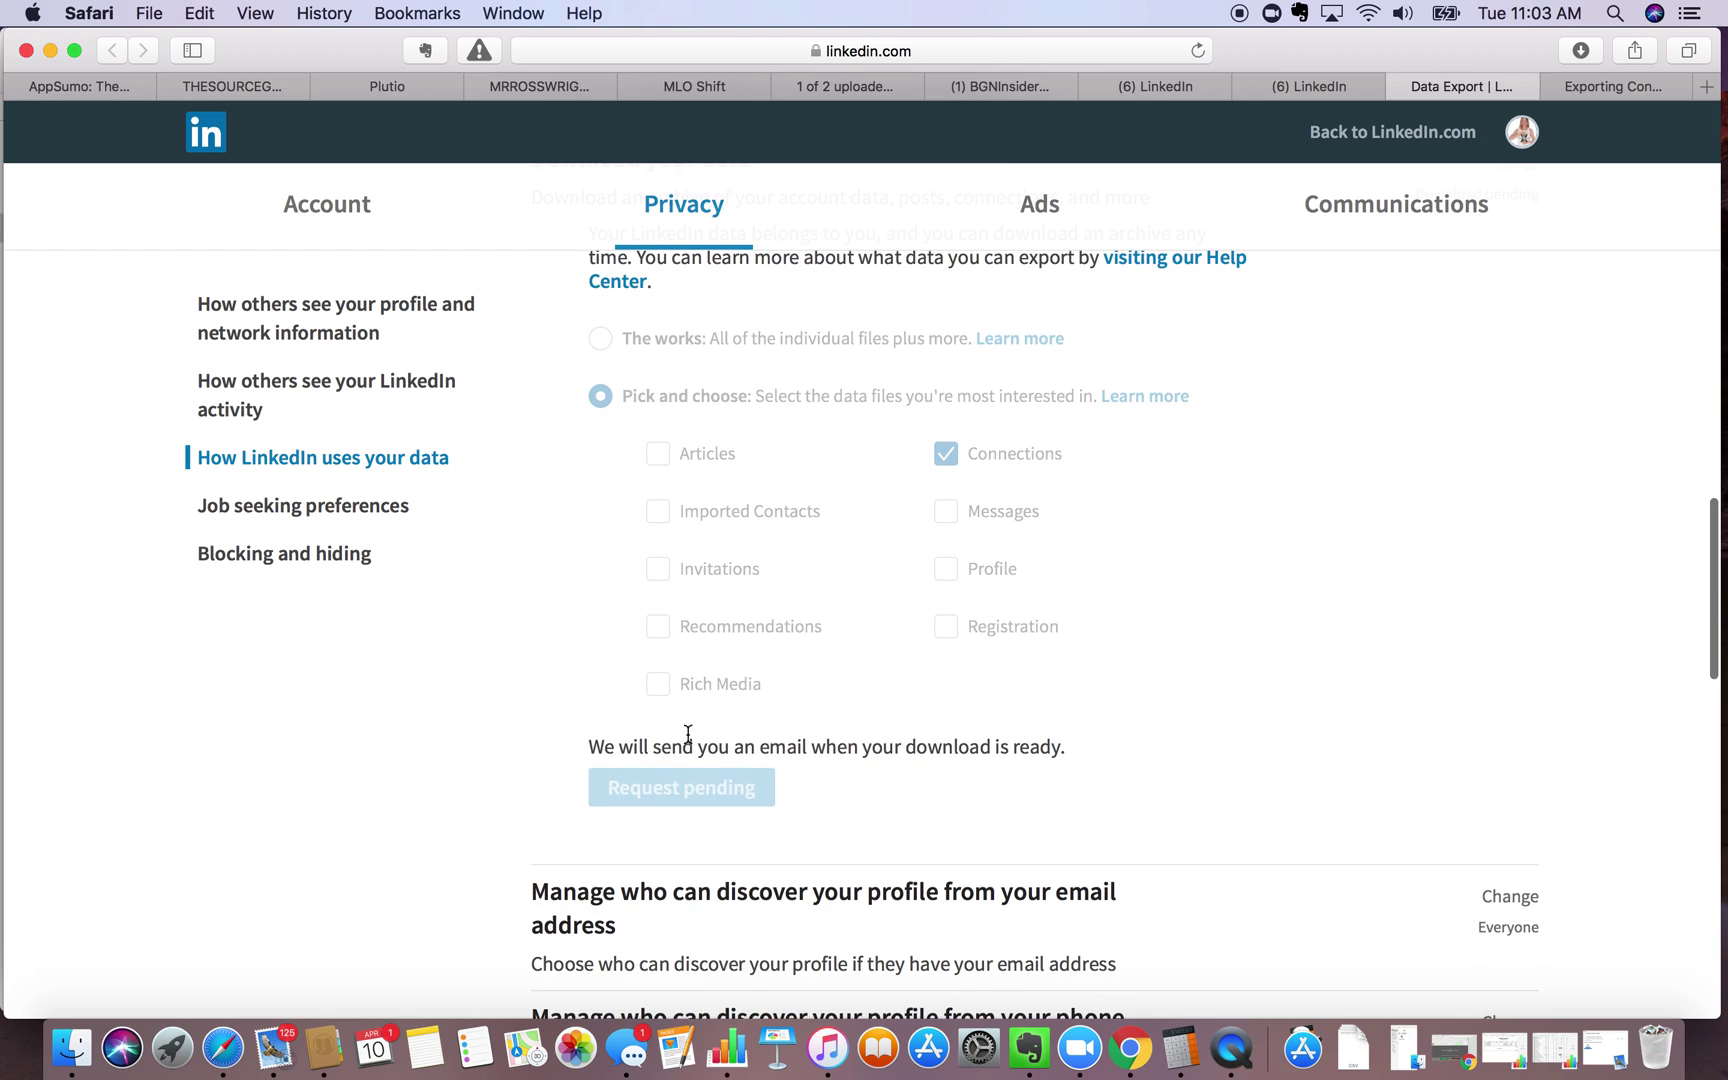
pyautogui.click(1197, 50)
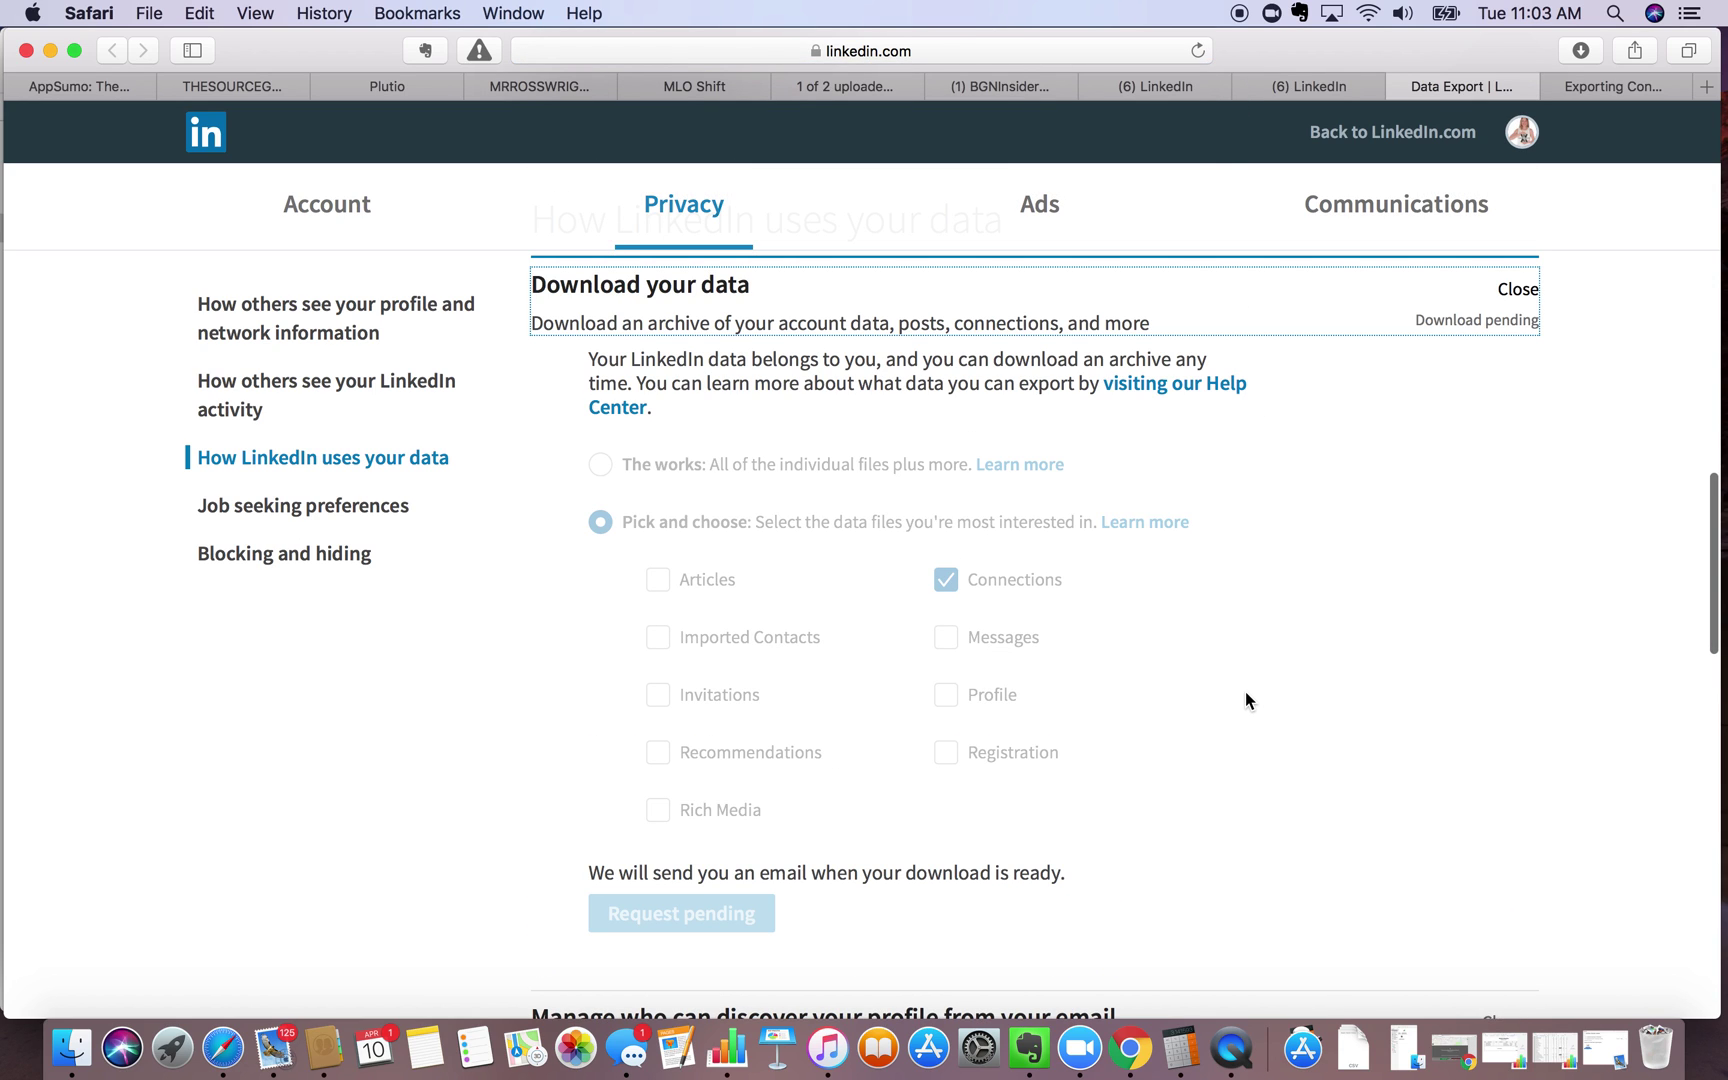
pyautogui.scroll(-2, 1245, 698)
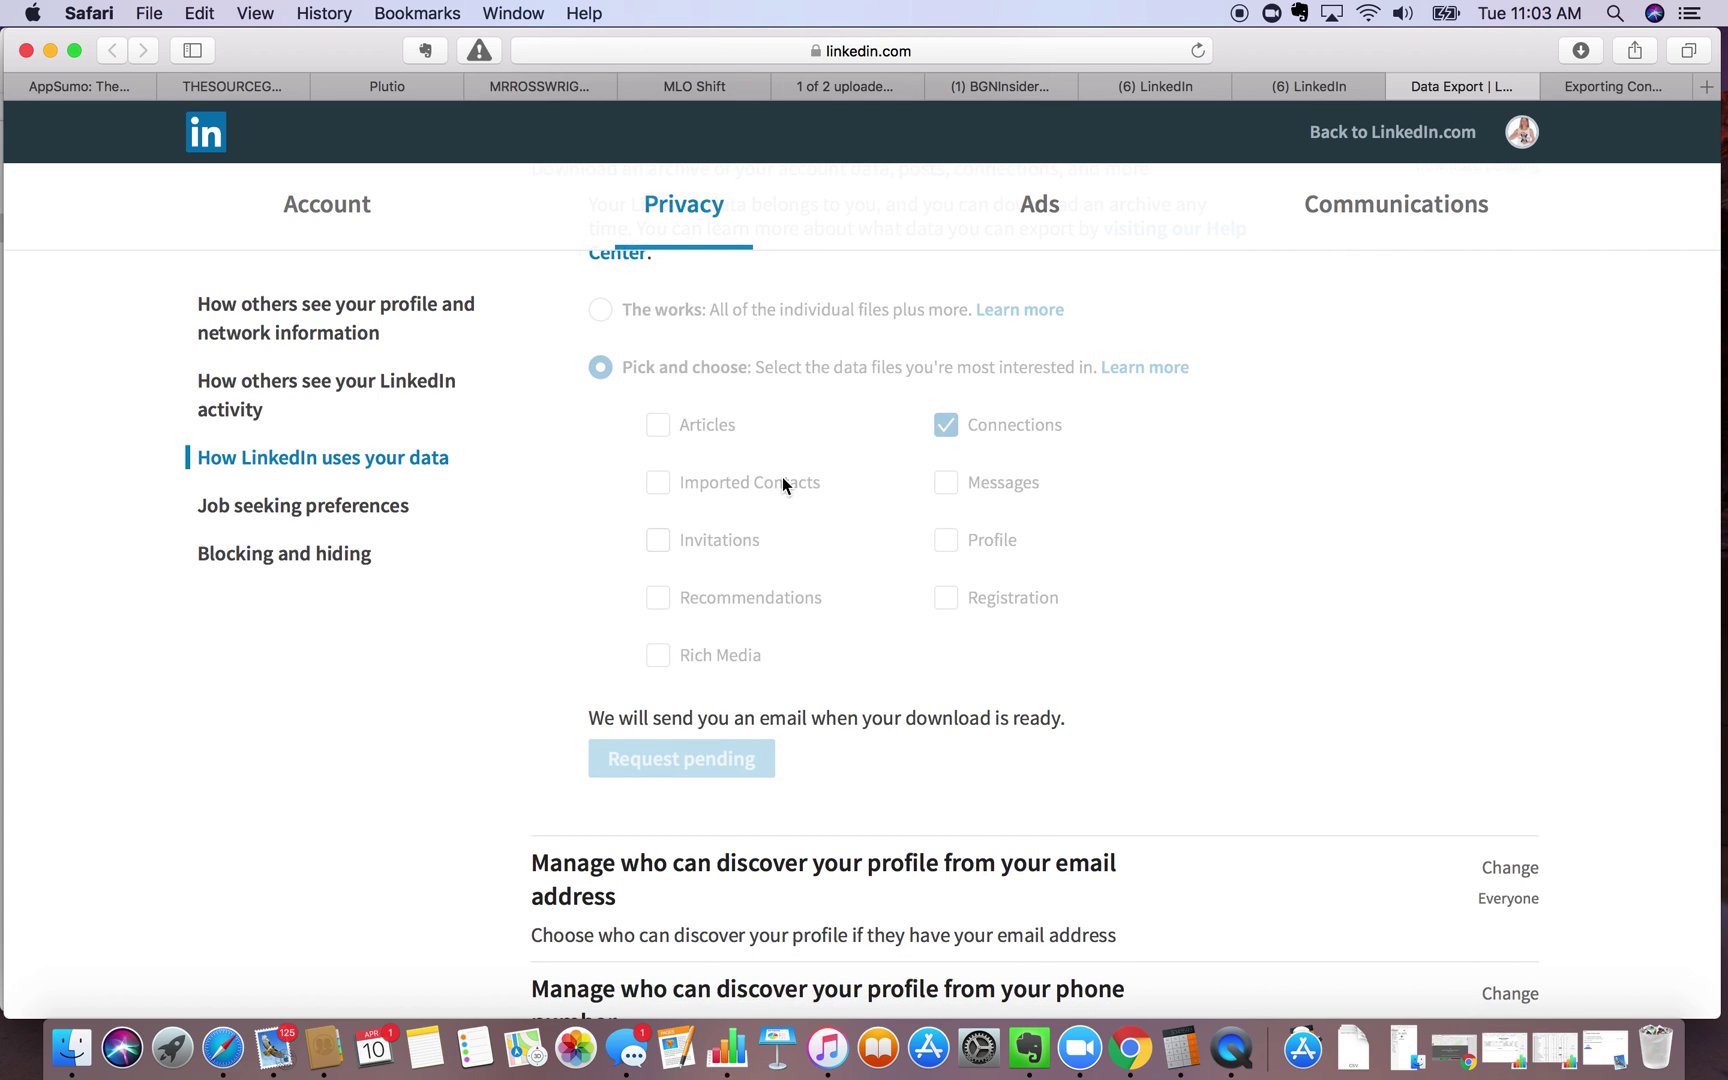
pyautogui.scroll(5, 780, 475)
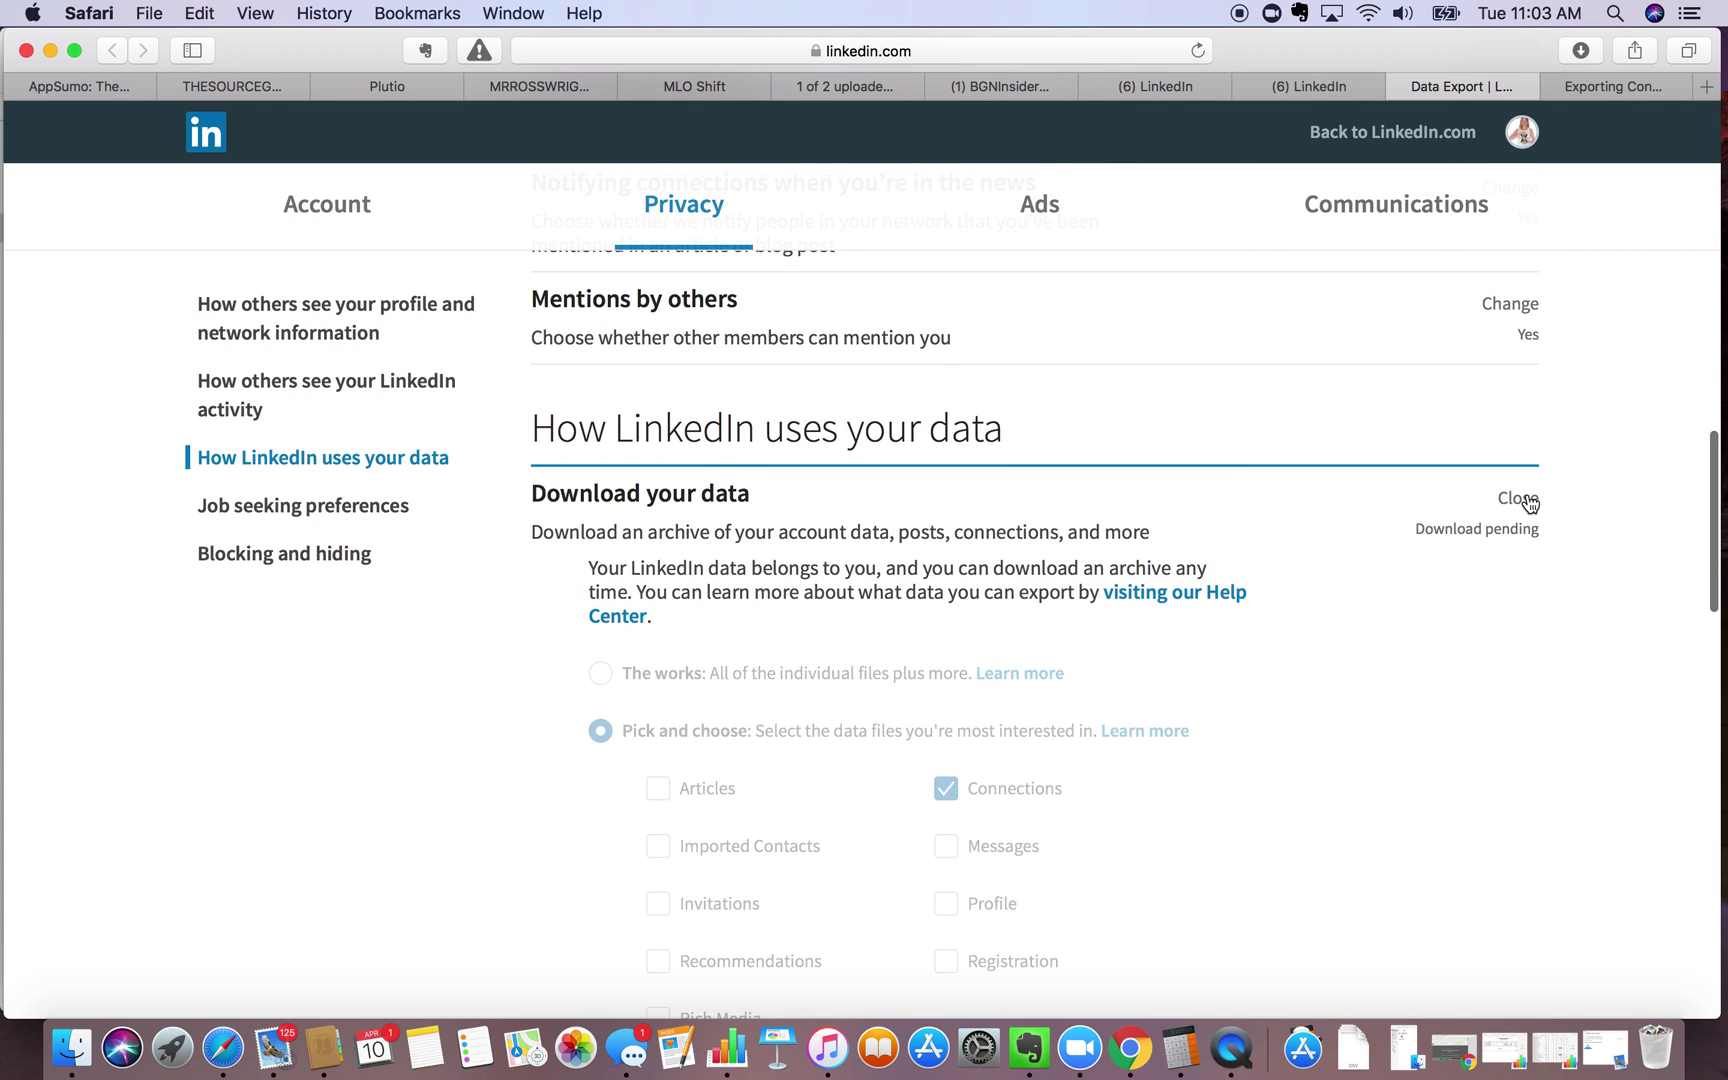
pyautogui.click(1517, 498)
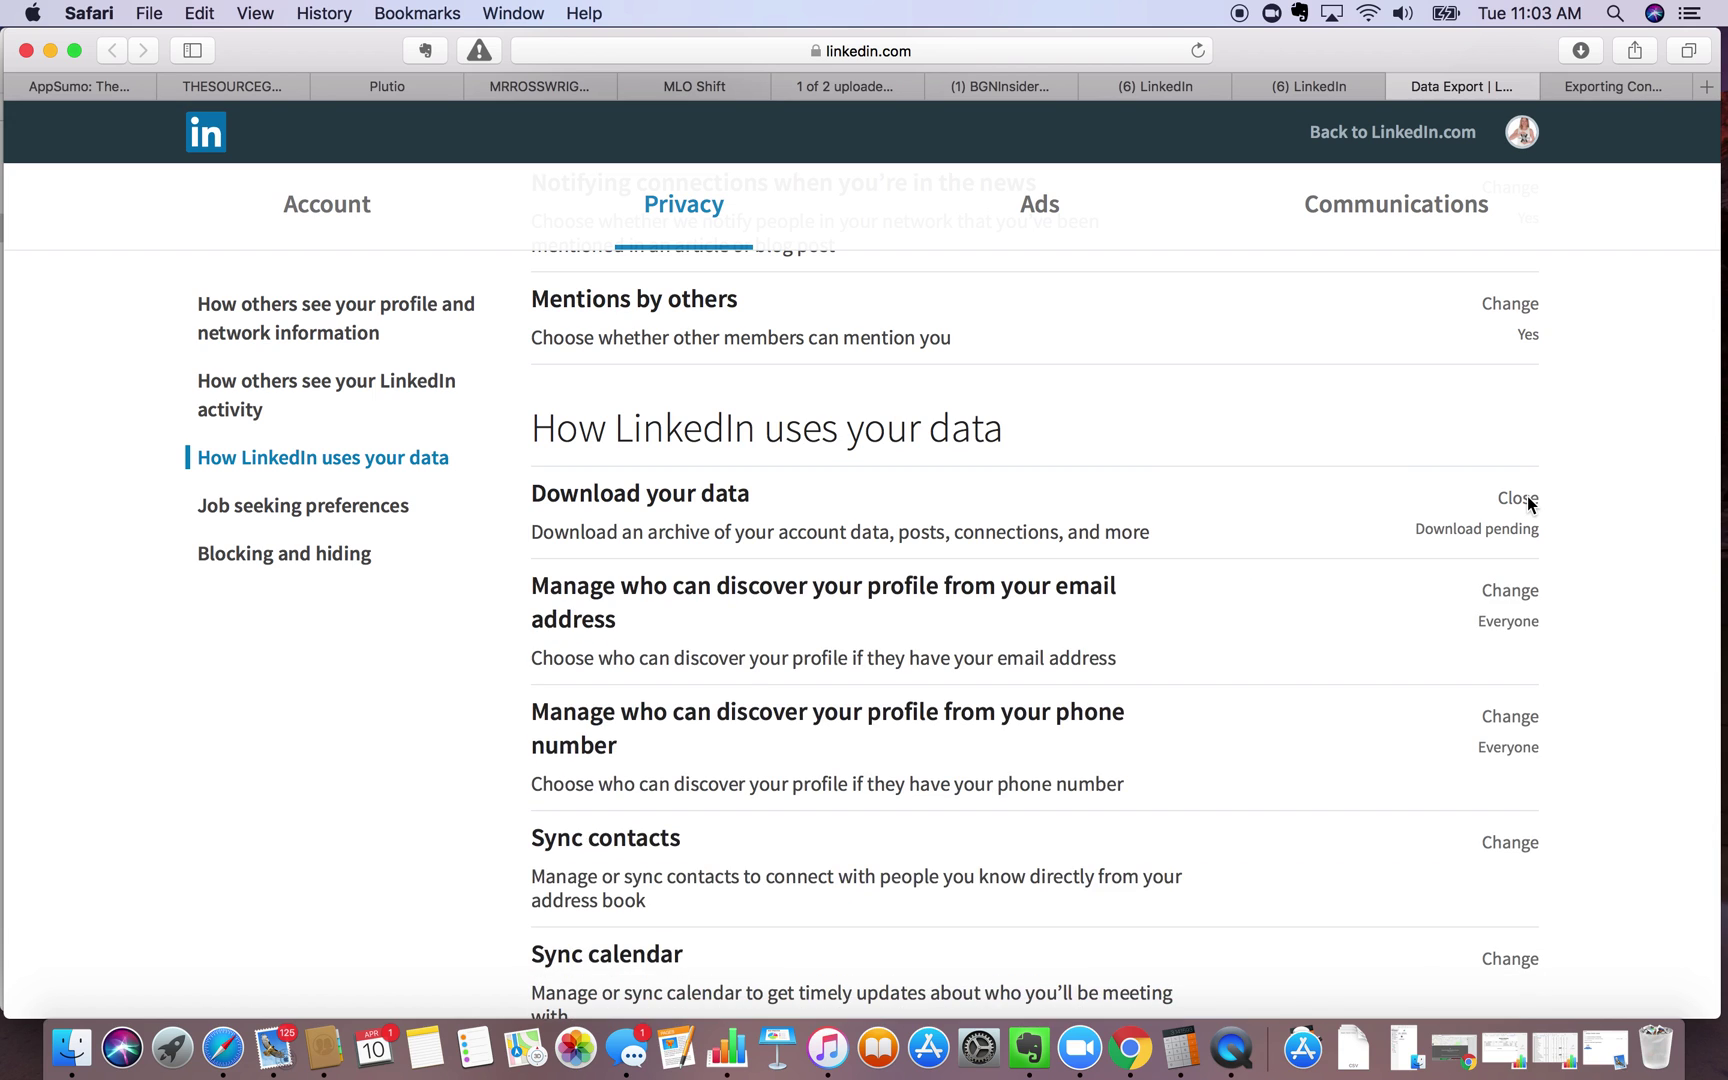
pyautogui.click(1505, 500)
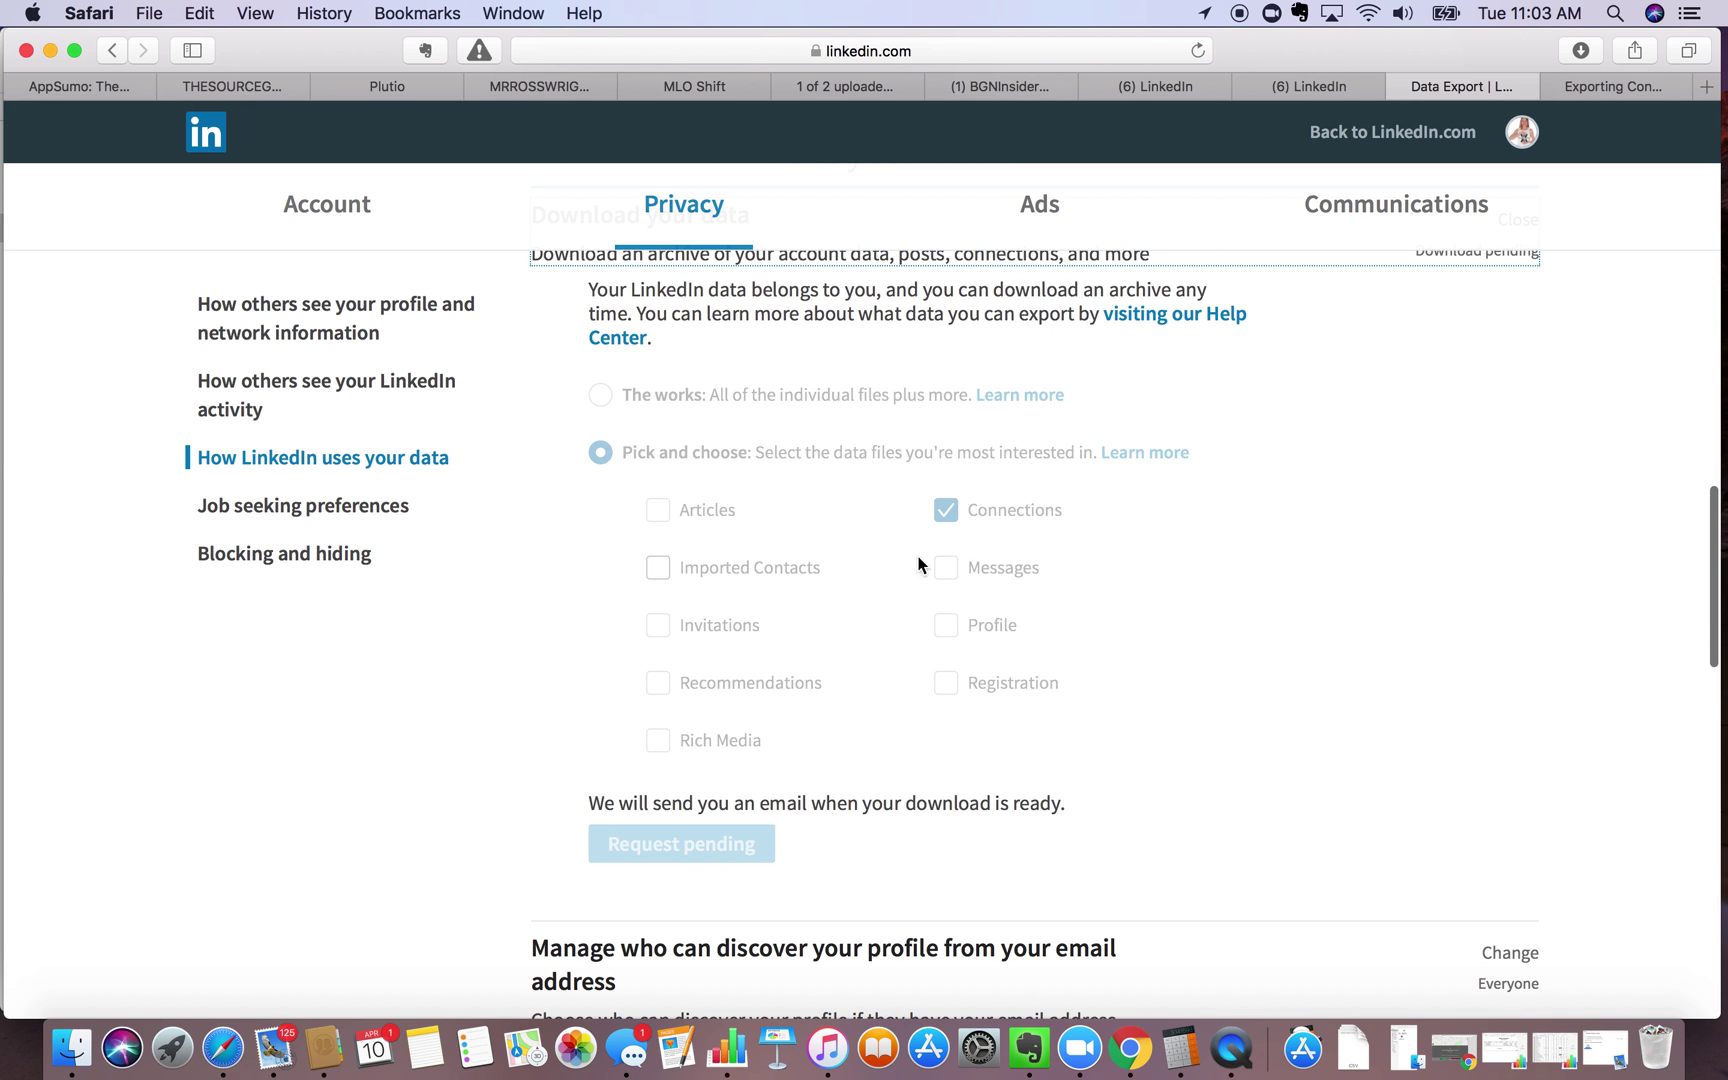
pyautogui.scroll(-6, 910, 600)
pyautogui.scroll(-2, 908, 600)
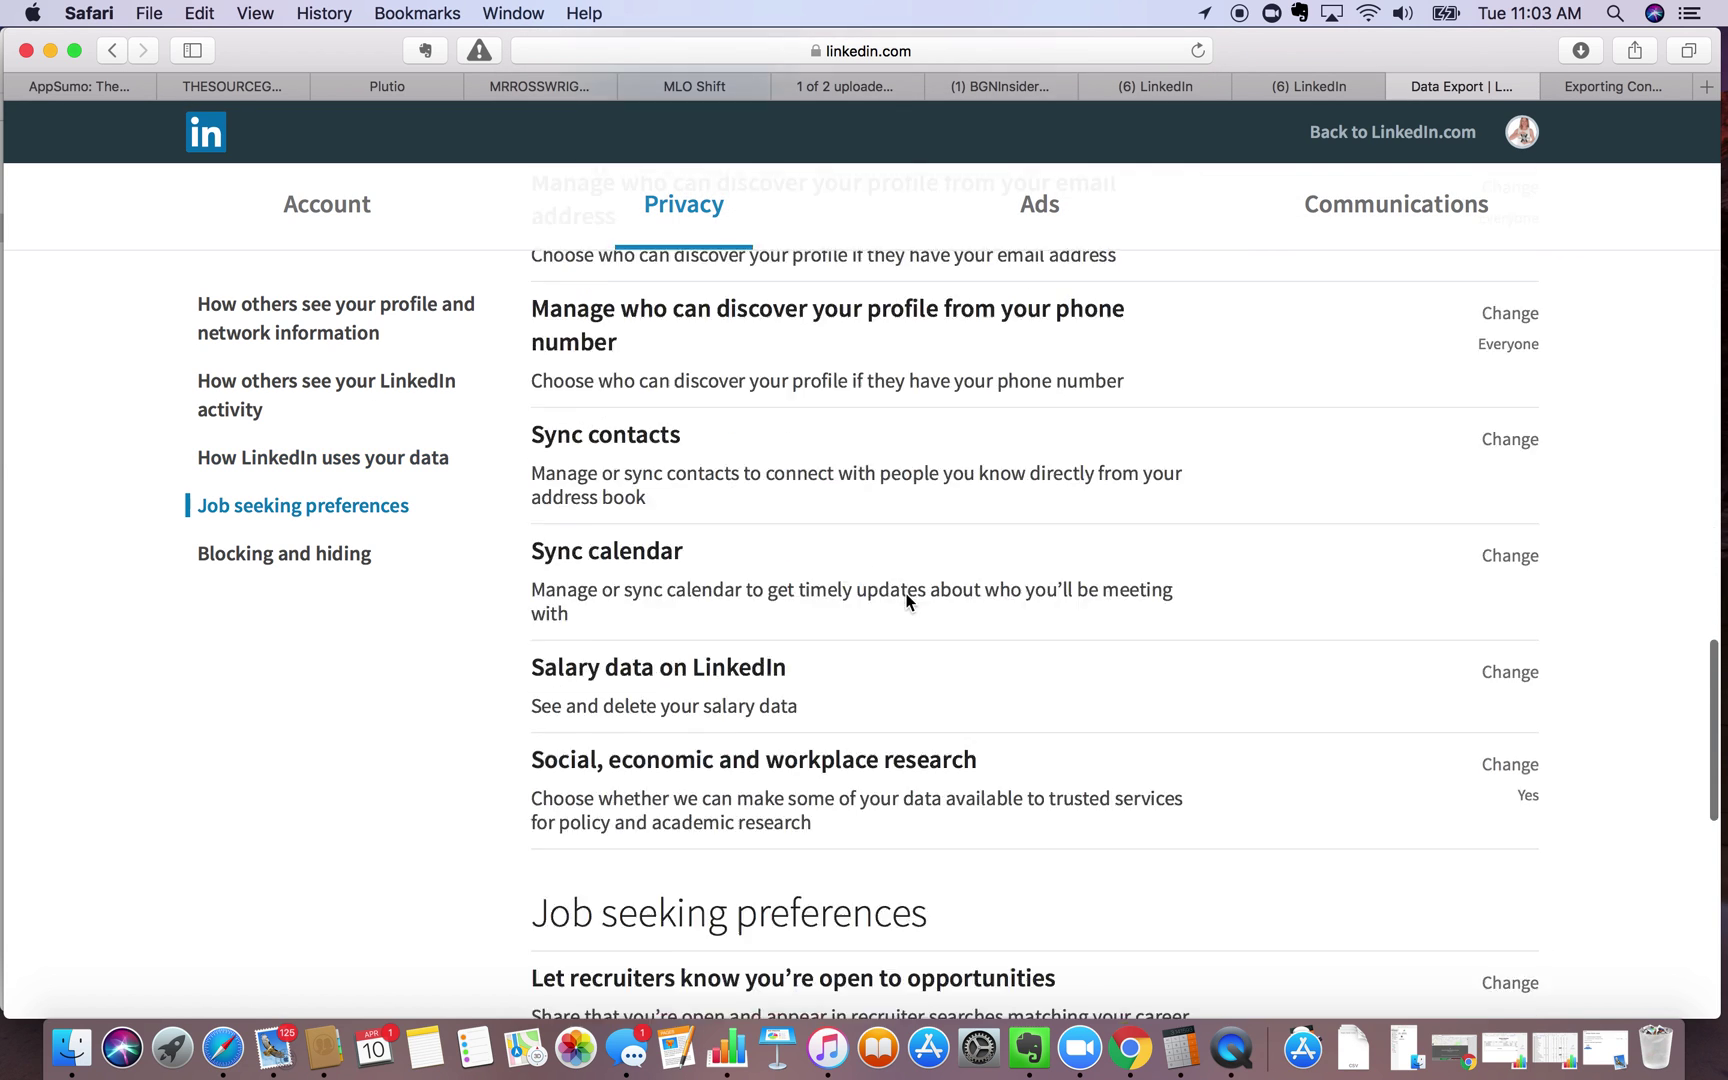
pyautogui.scroll(-6, 908, 600)
pyautogui.scroll(-3, 908, 600)
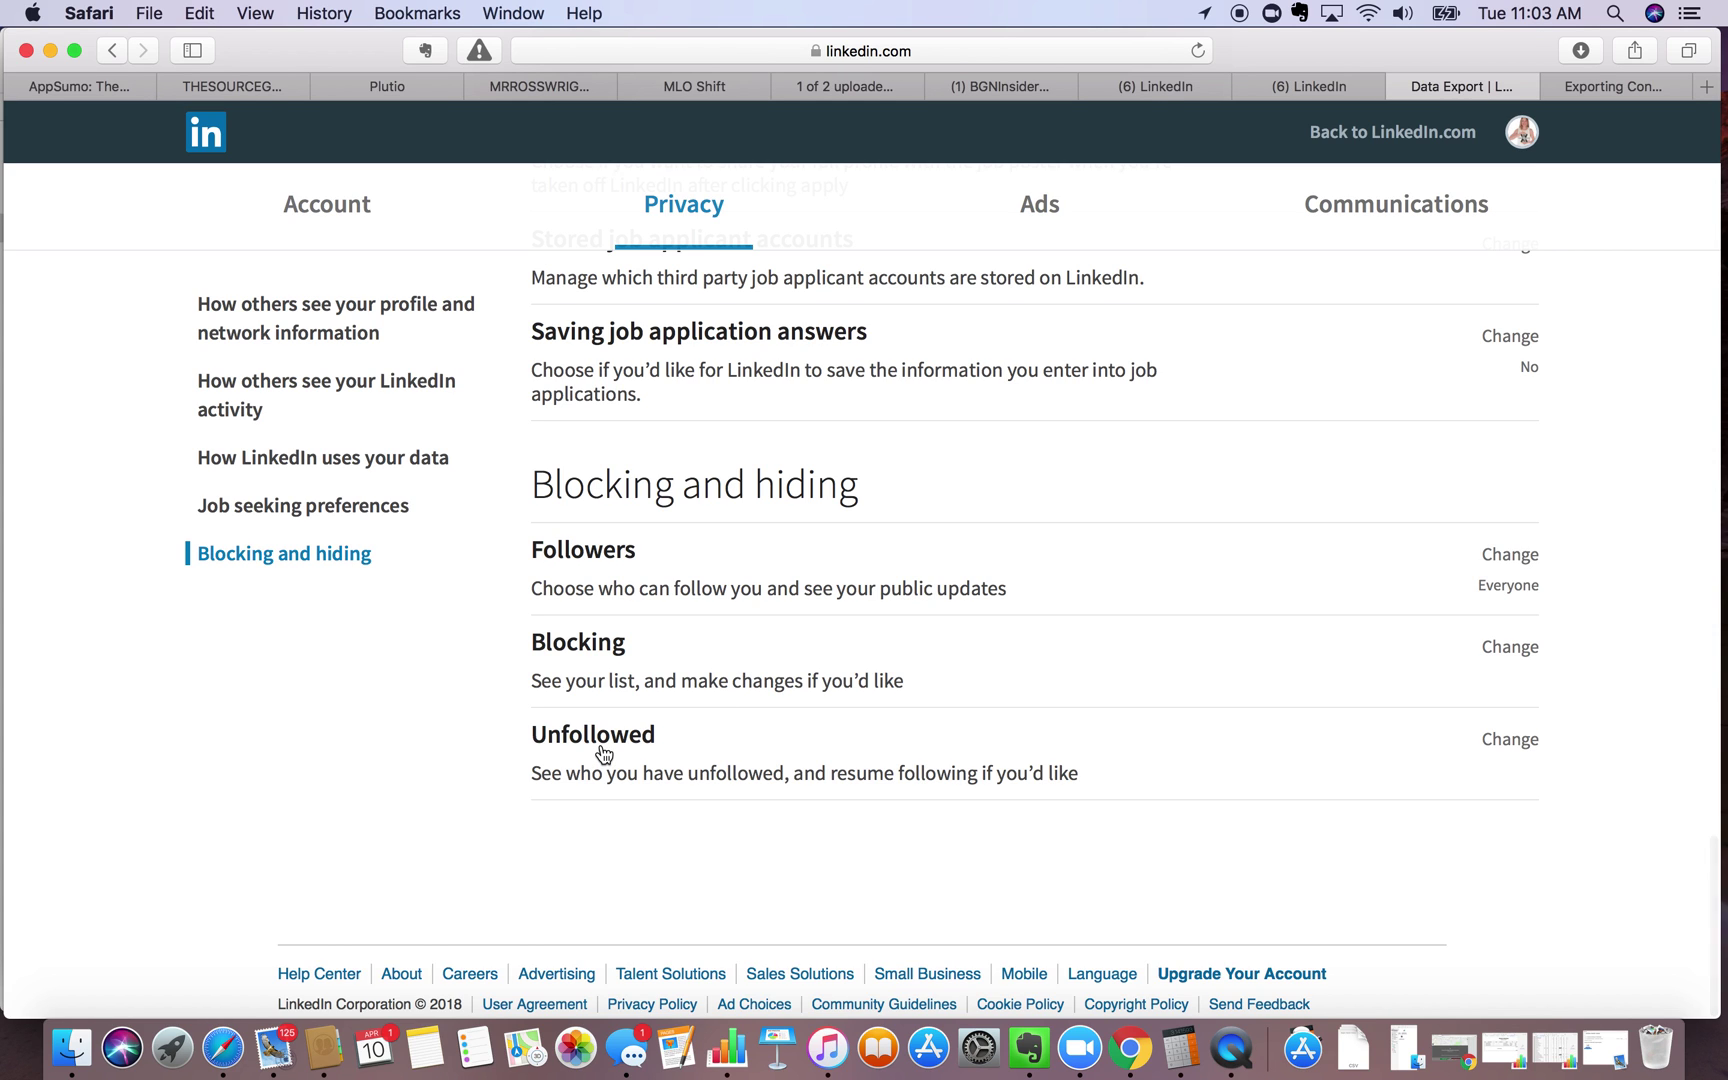
pyautogui.scroll(2, 603, 752)
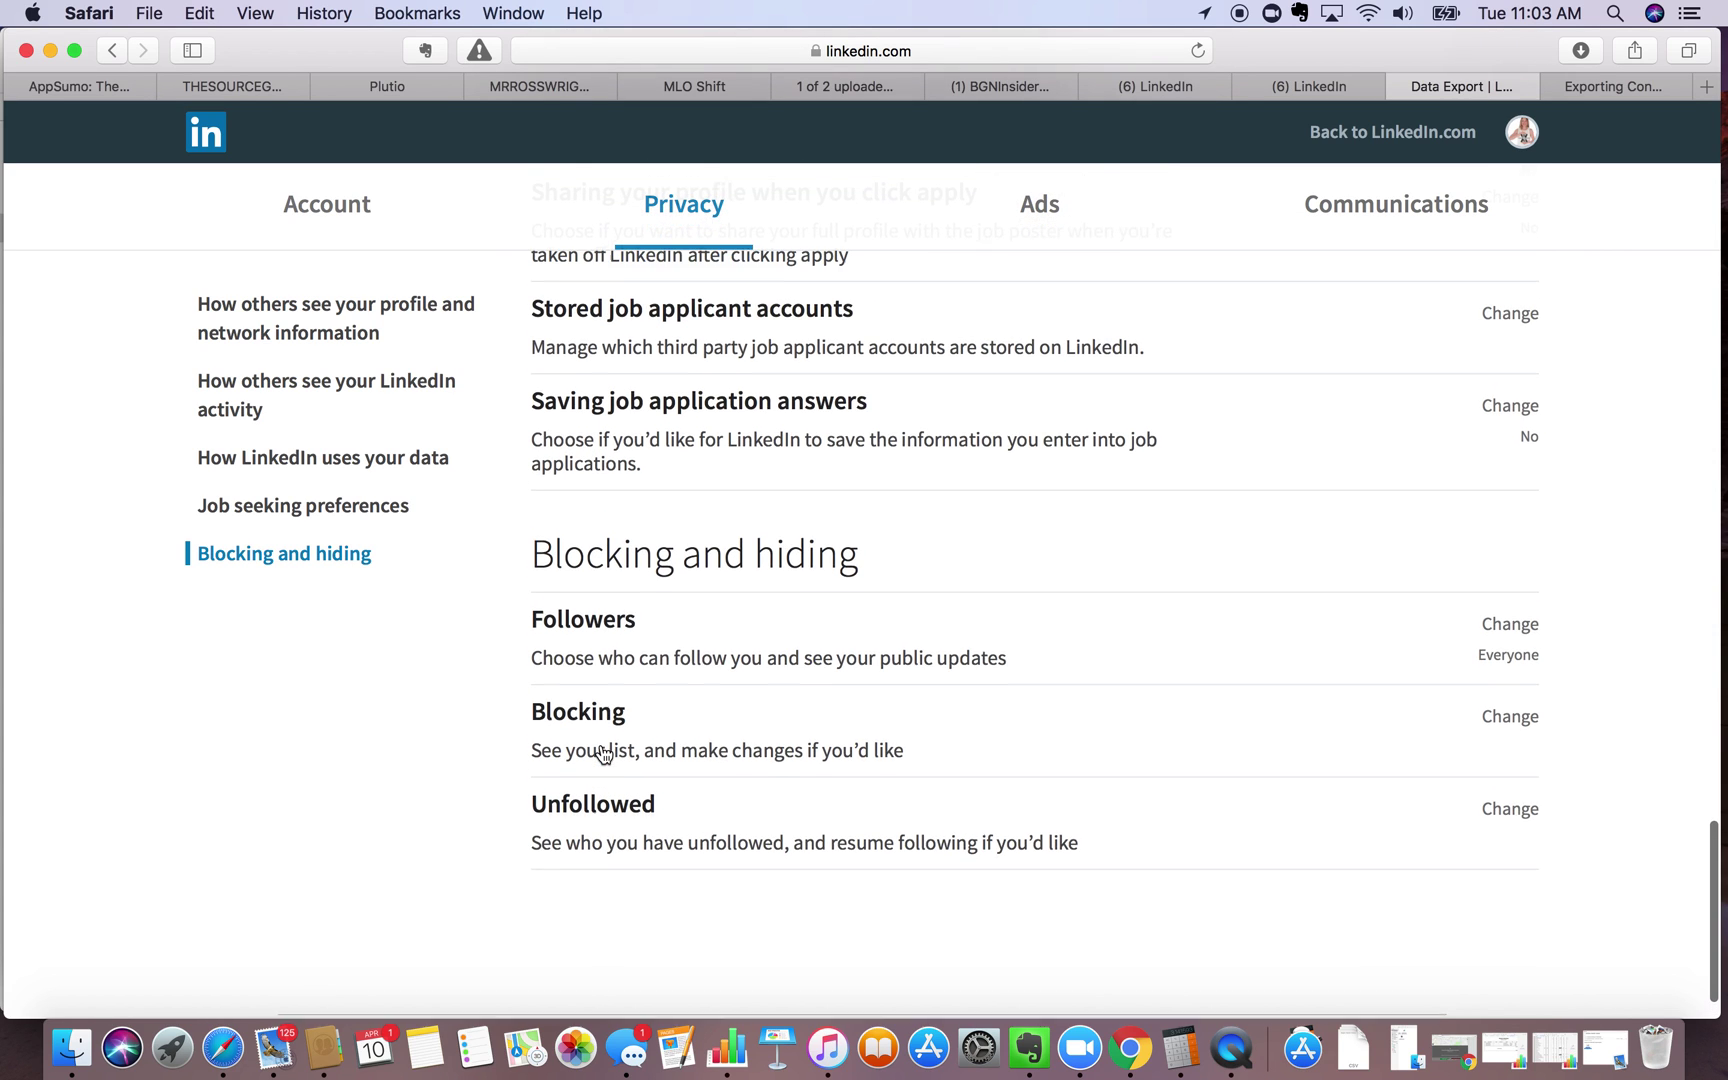
pyautogui.scroll(3, 603, 752)
pyautogui.scroll(10, 603, 752)
pyautogui.scroll(10, 603, 752)
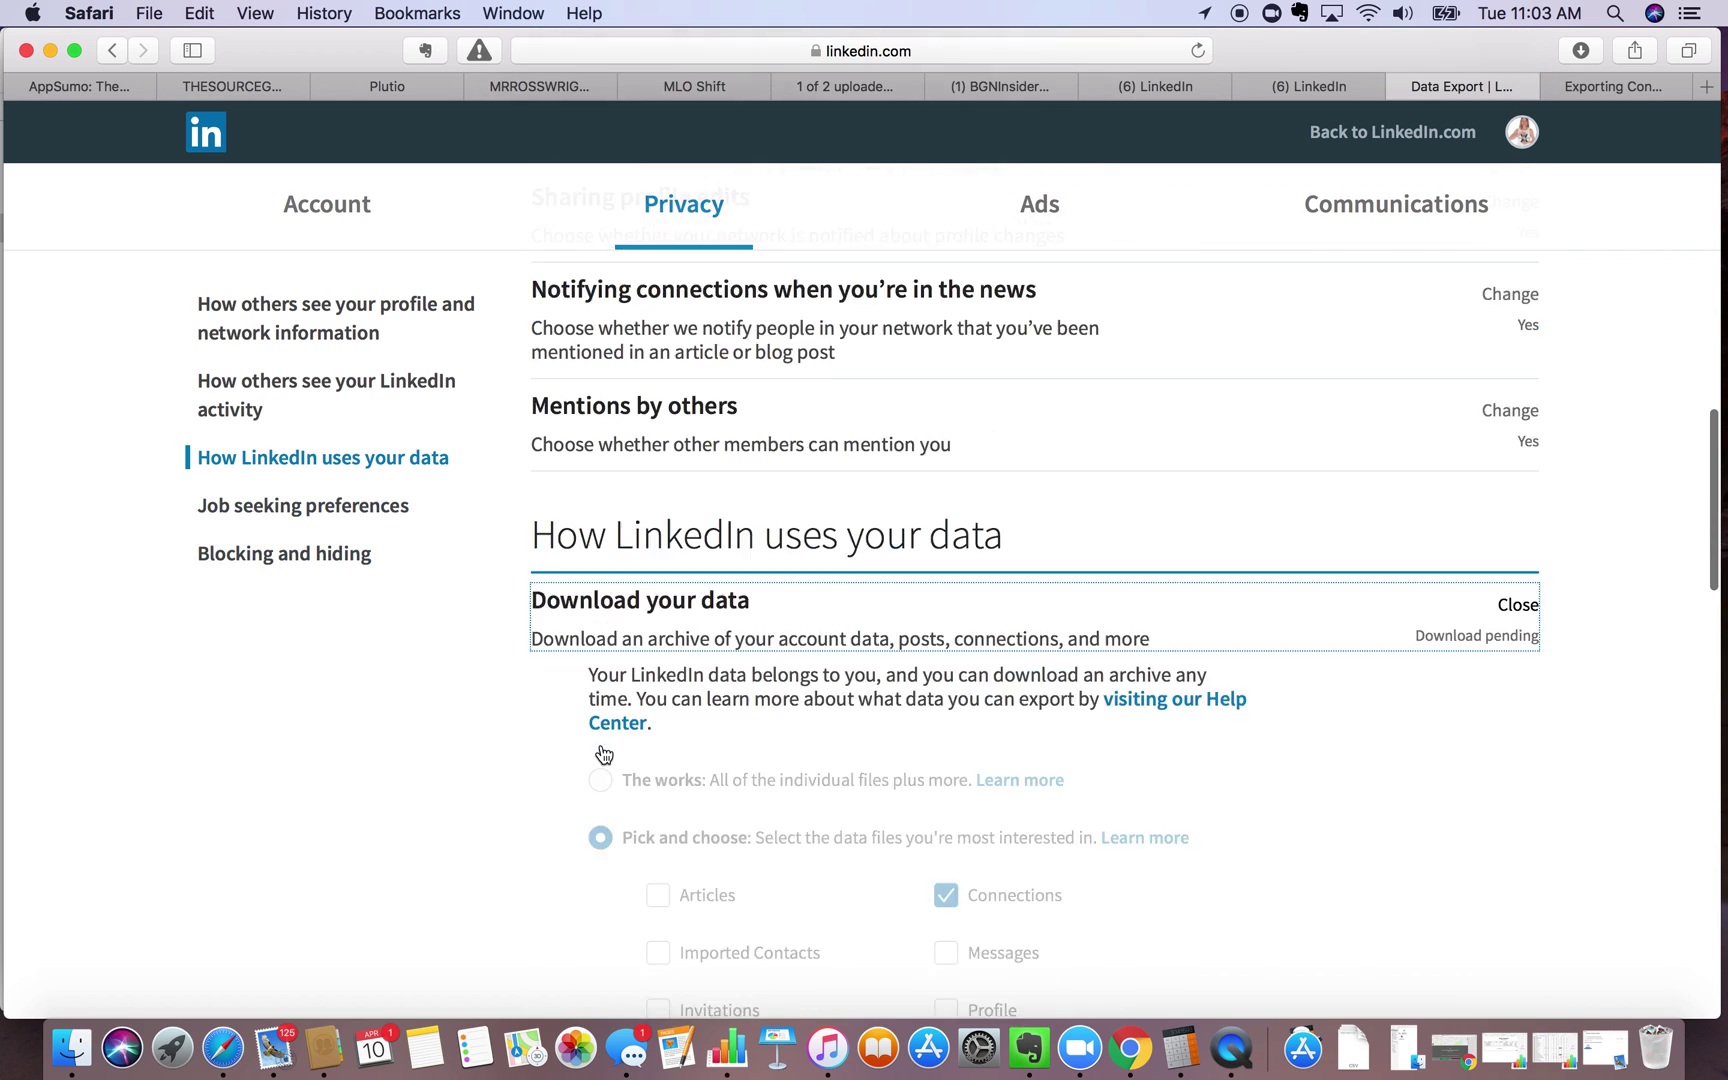
pyautogui.scroll(10, 603, 752)
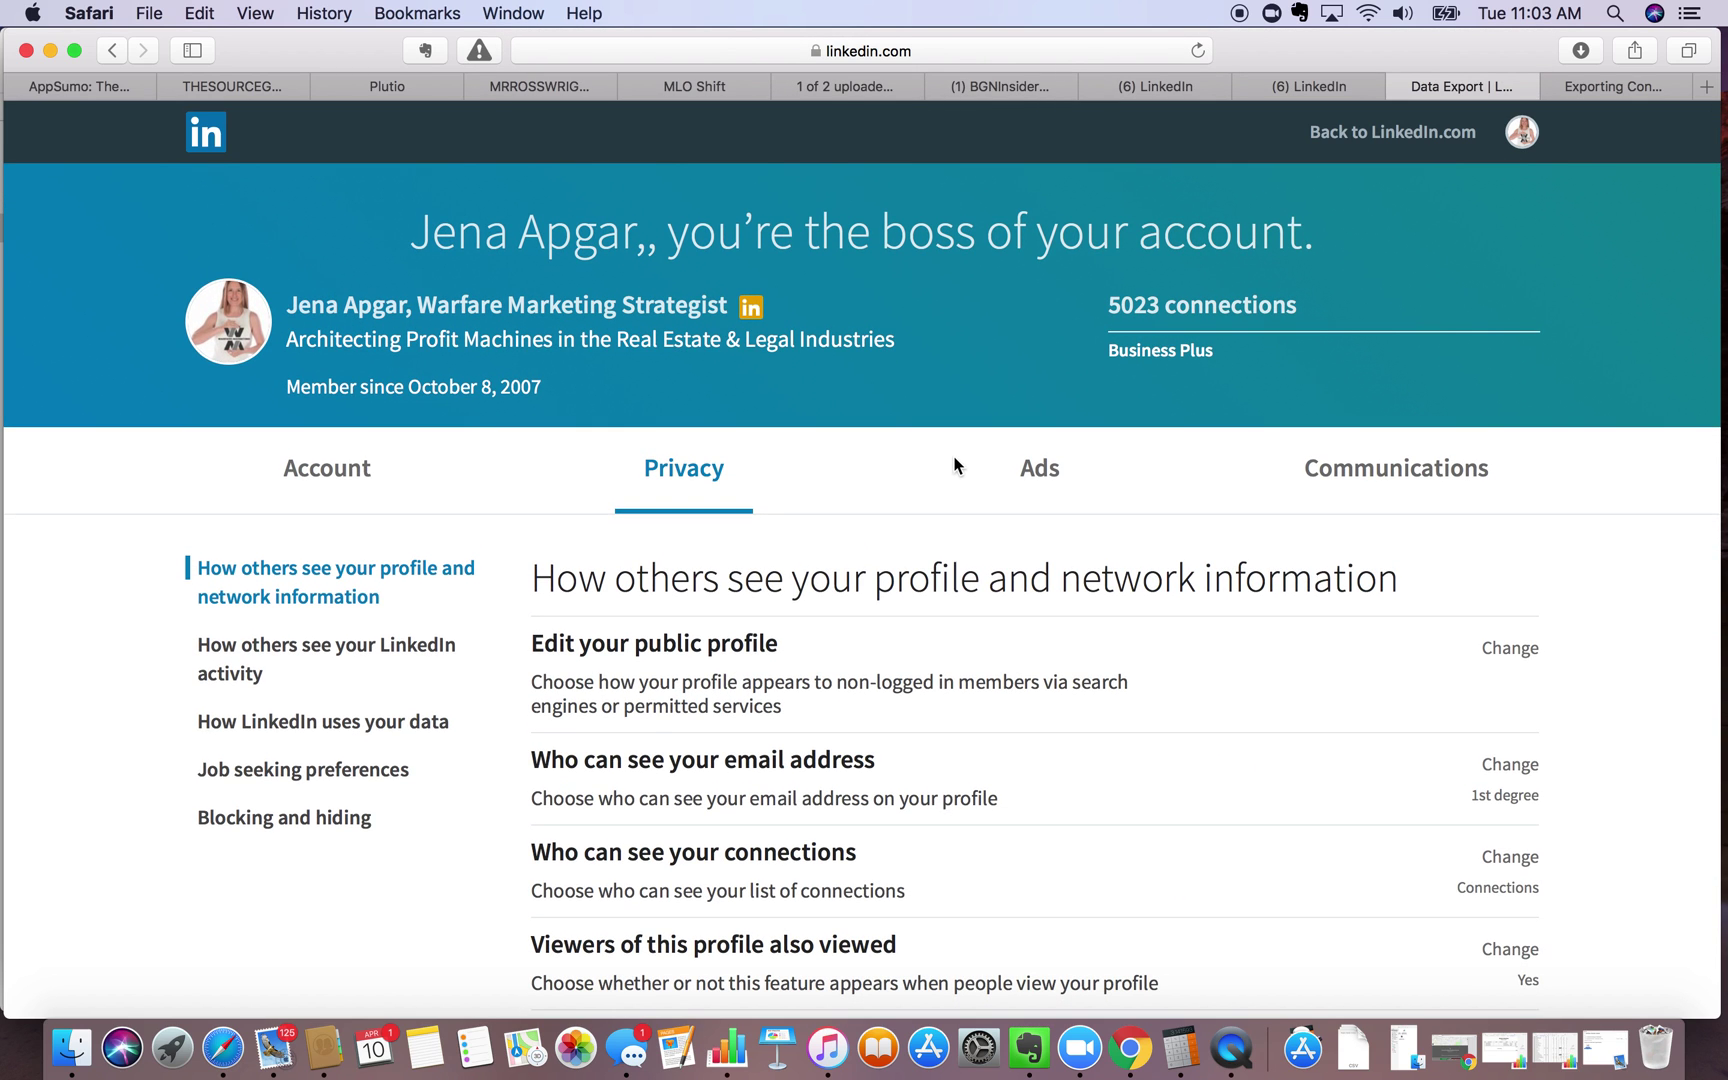